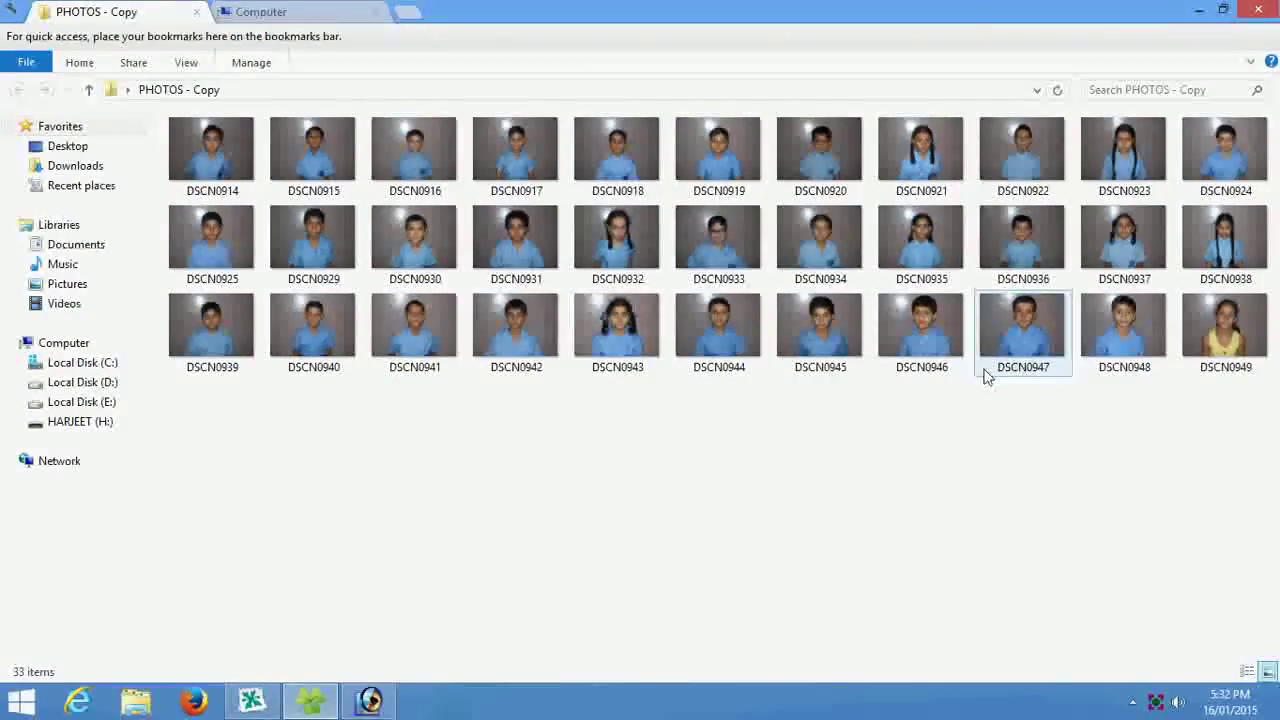
Step: Check the file size of photo DSCN0932 in its file details window
mouse_move(643, 250)
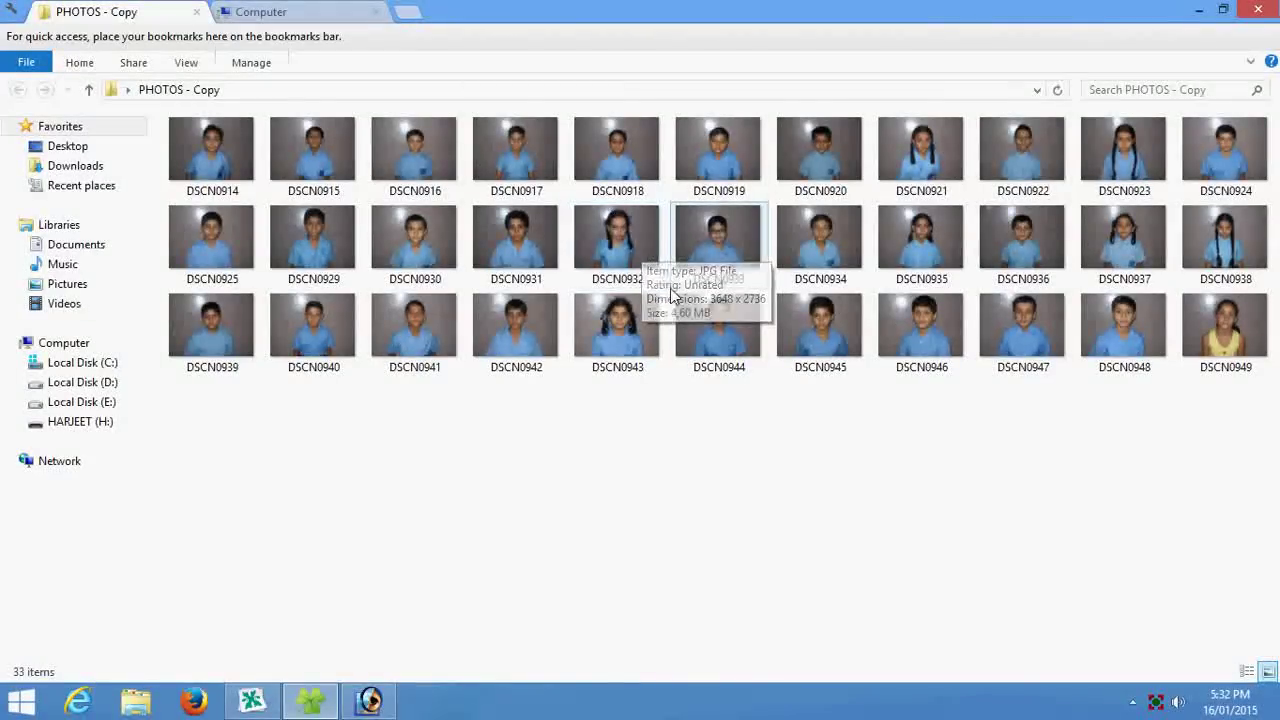
right_click(641, 262)
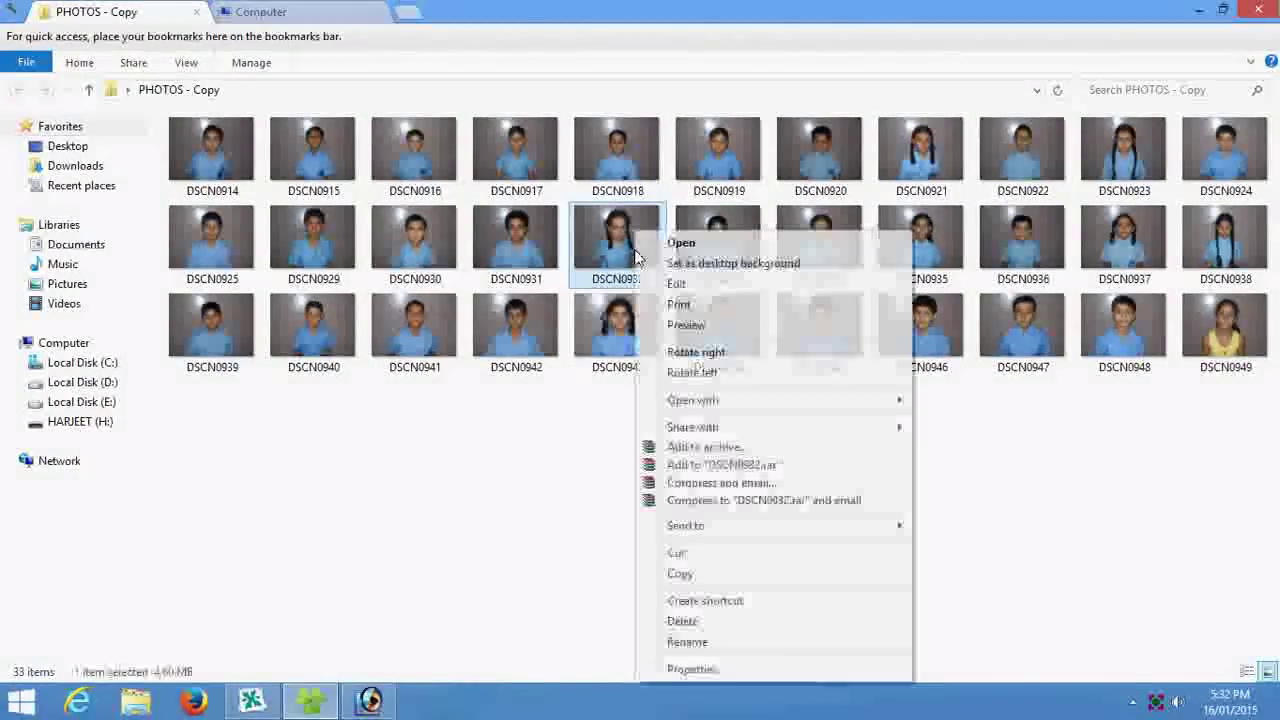
left_click(690, 670)
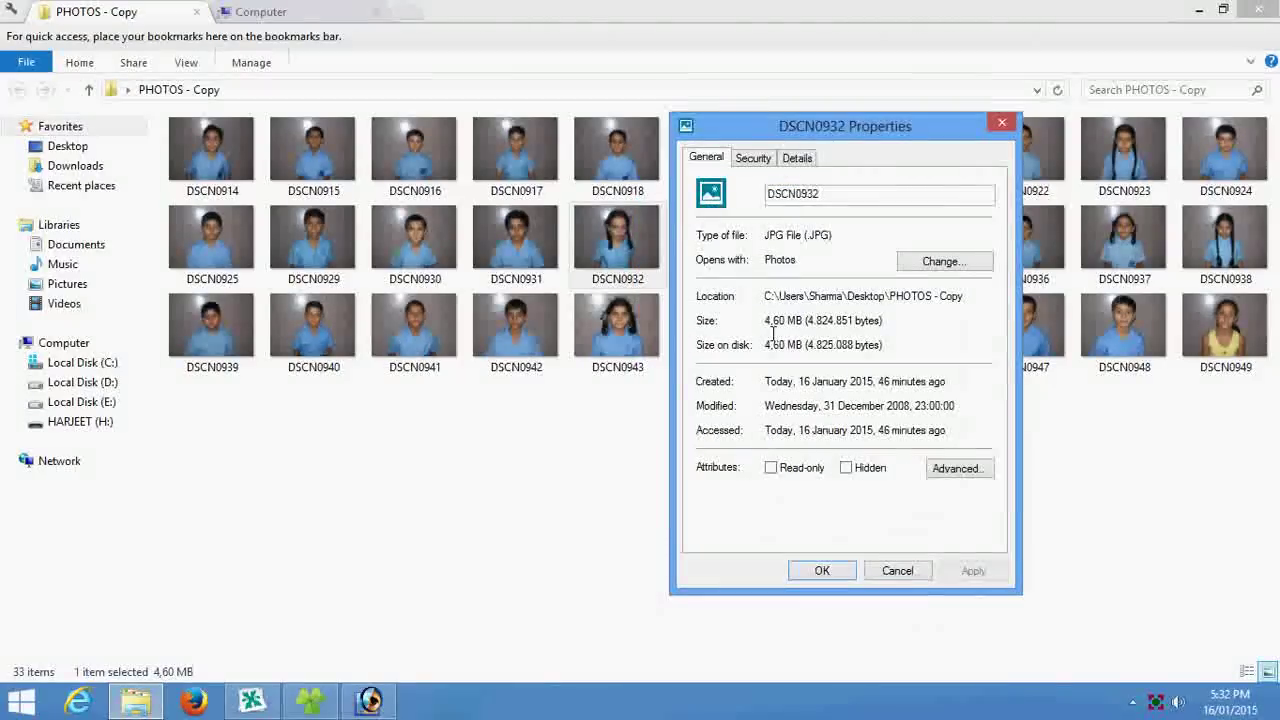
mouse_move(767, 322)
left_mouse_down()
mouse_move(804, 326)
mouse_move(789, 332)
left_mouse_up()
left_click(870, 573)
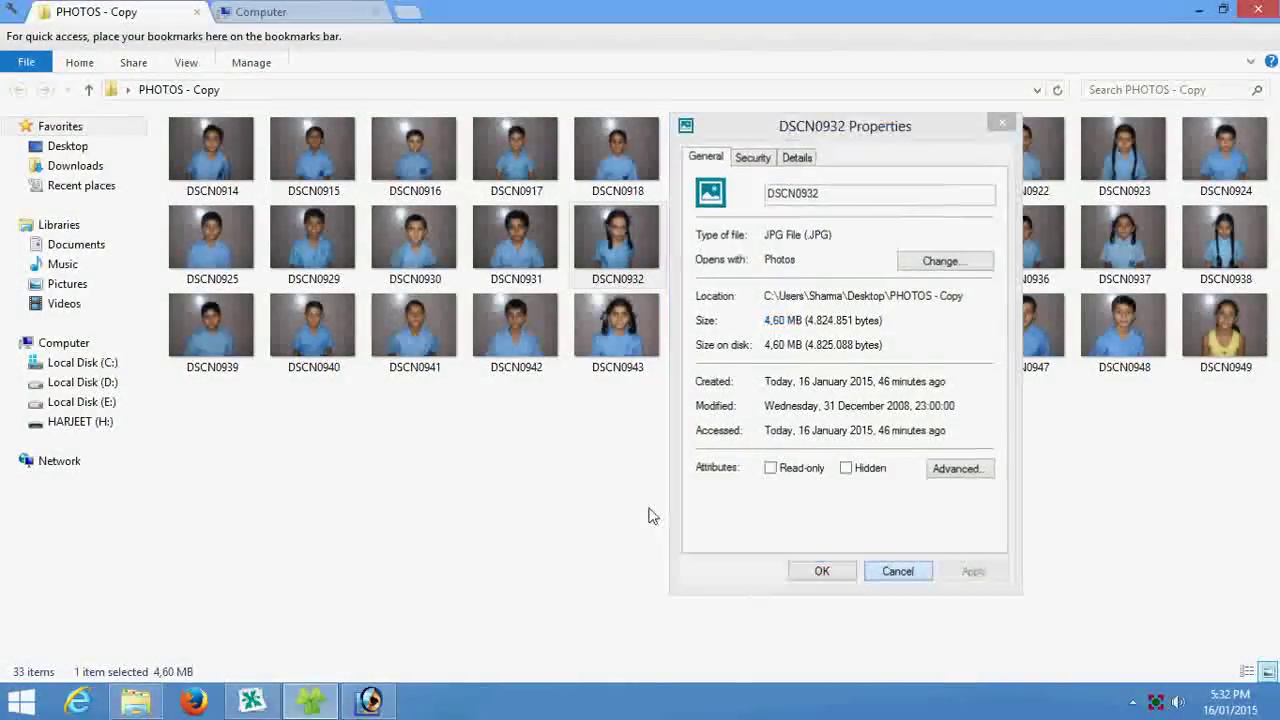
Step: Refresh the photo folder view several times
right_click(512, 414)
left_click(620, 491)
right_click(690, 468)
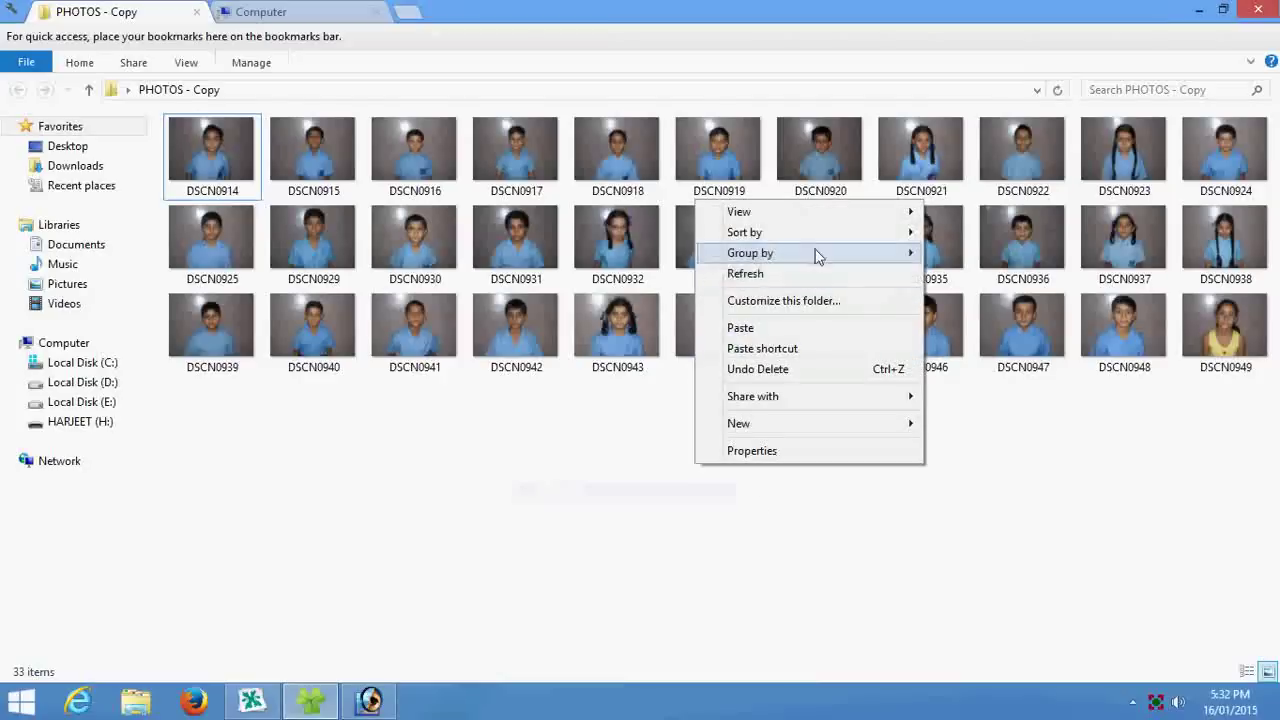
left_click(806, 277)
right_click(737, 535)
left_click(825, 341)
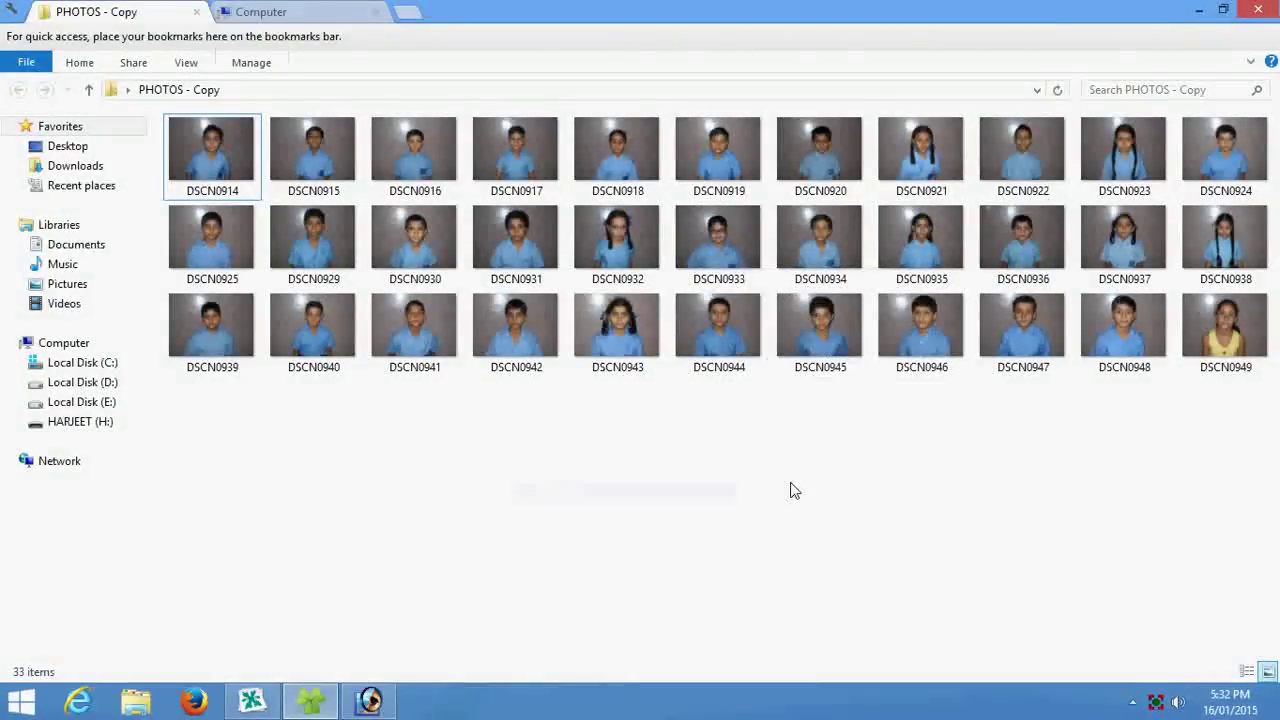
right_click(822, 523)
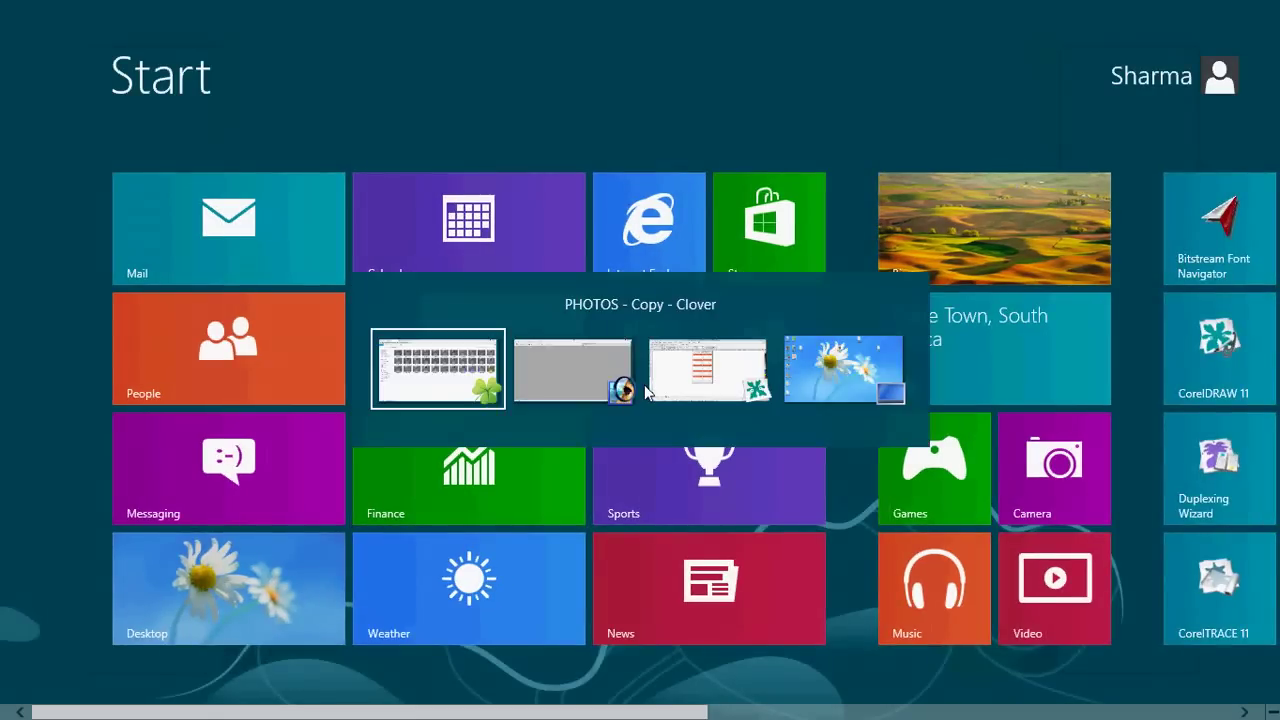
right_click(729, 462)
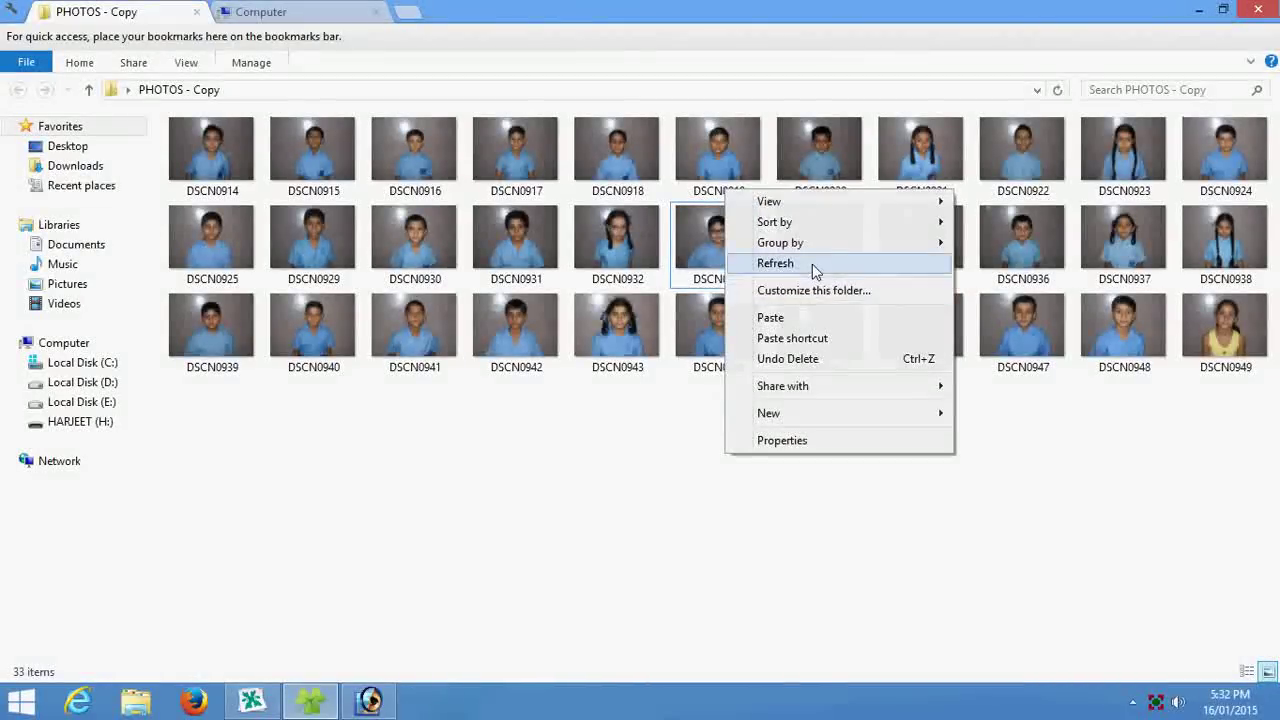
left_click(811, 266)
Step: Open DSCN0914 in Photoshop and maximize its window
left_click(369, 700)
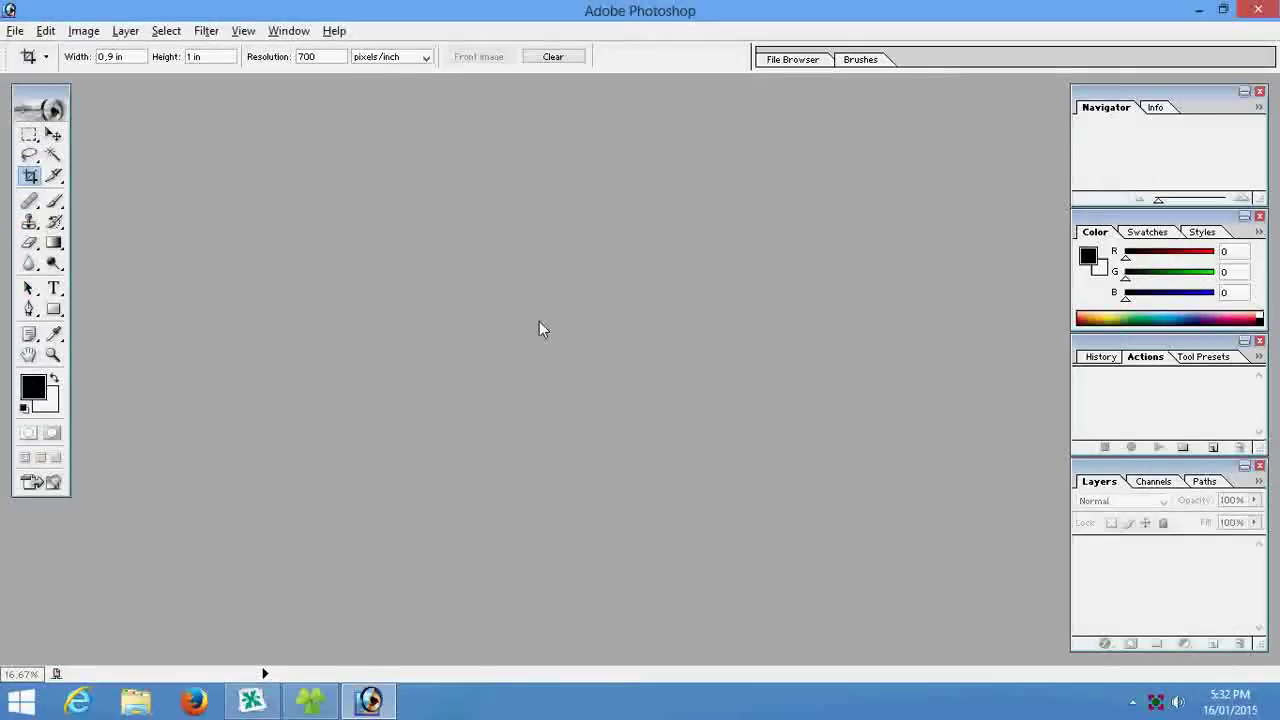
double_click(539, 321)
left_click(409, 198)
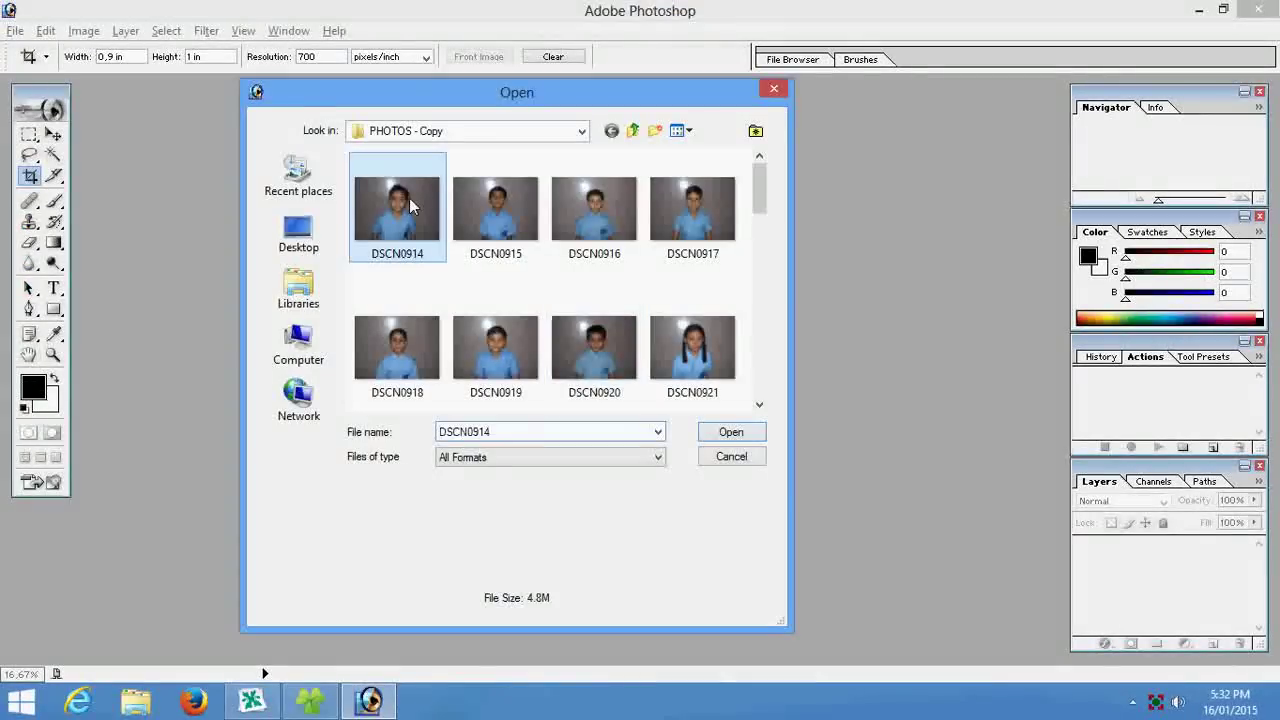
left_click(731, 432)
left_click(617, 92)
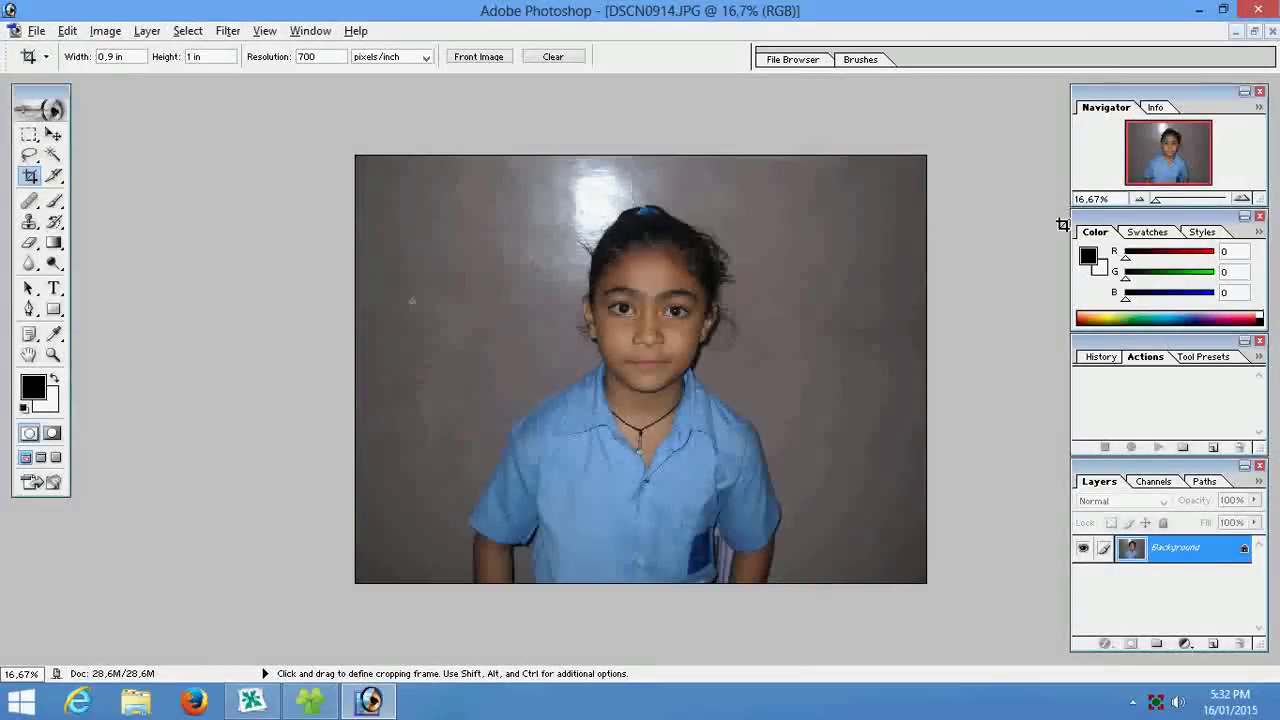
Step: Set a 0.9 × 1 in, 600 pixels/inch crop framing the girl's head and shoulders
left_click(30, 202)
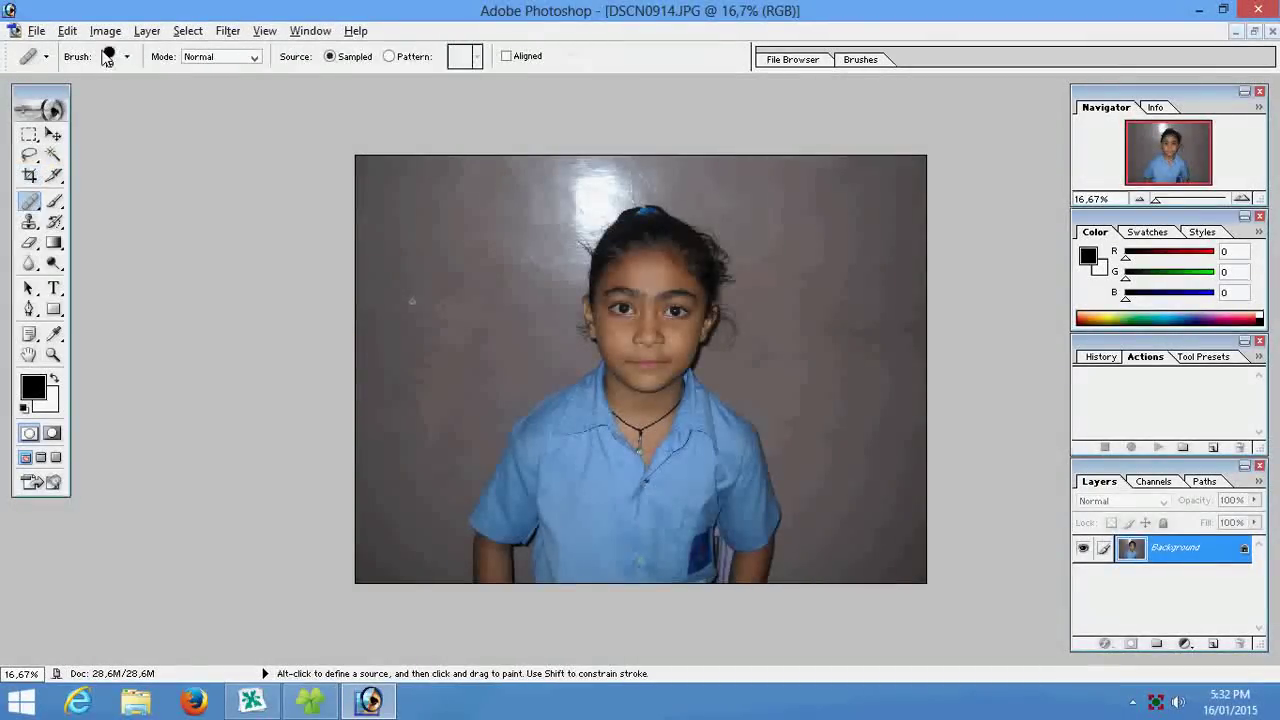
left_click(30, 178)
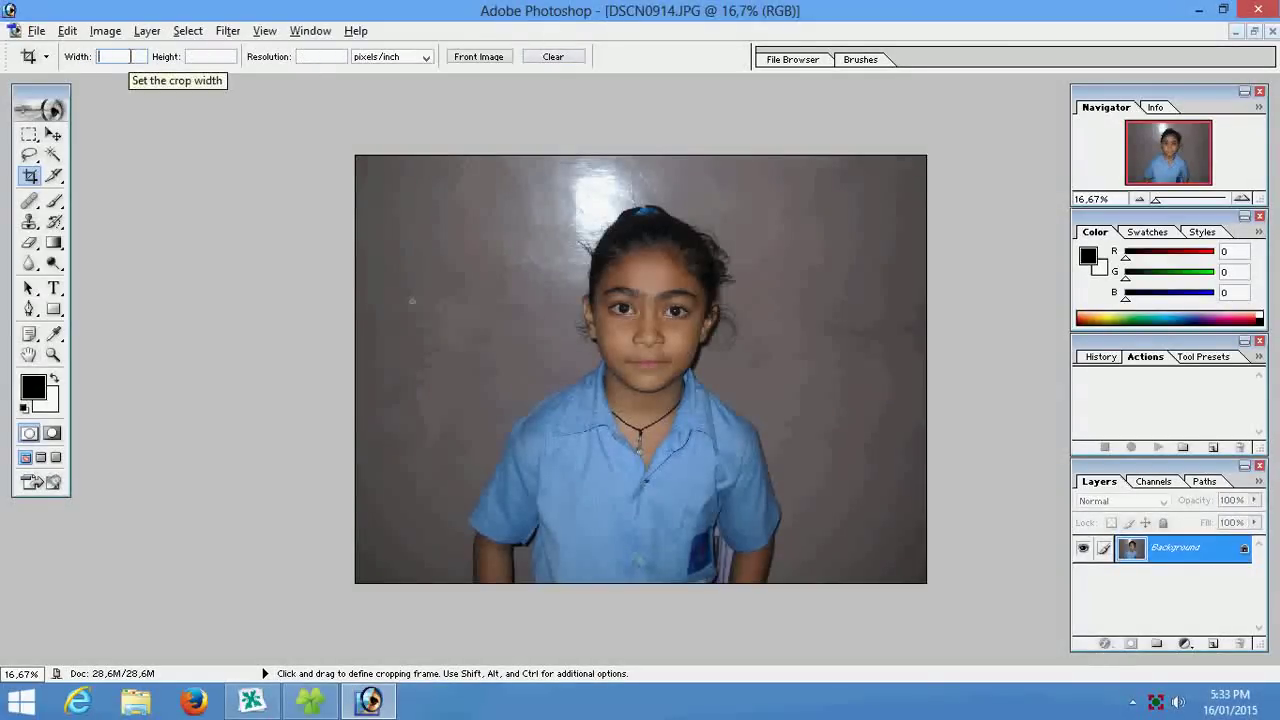
type("00")
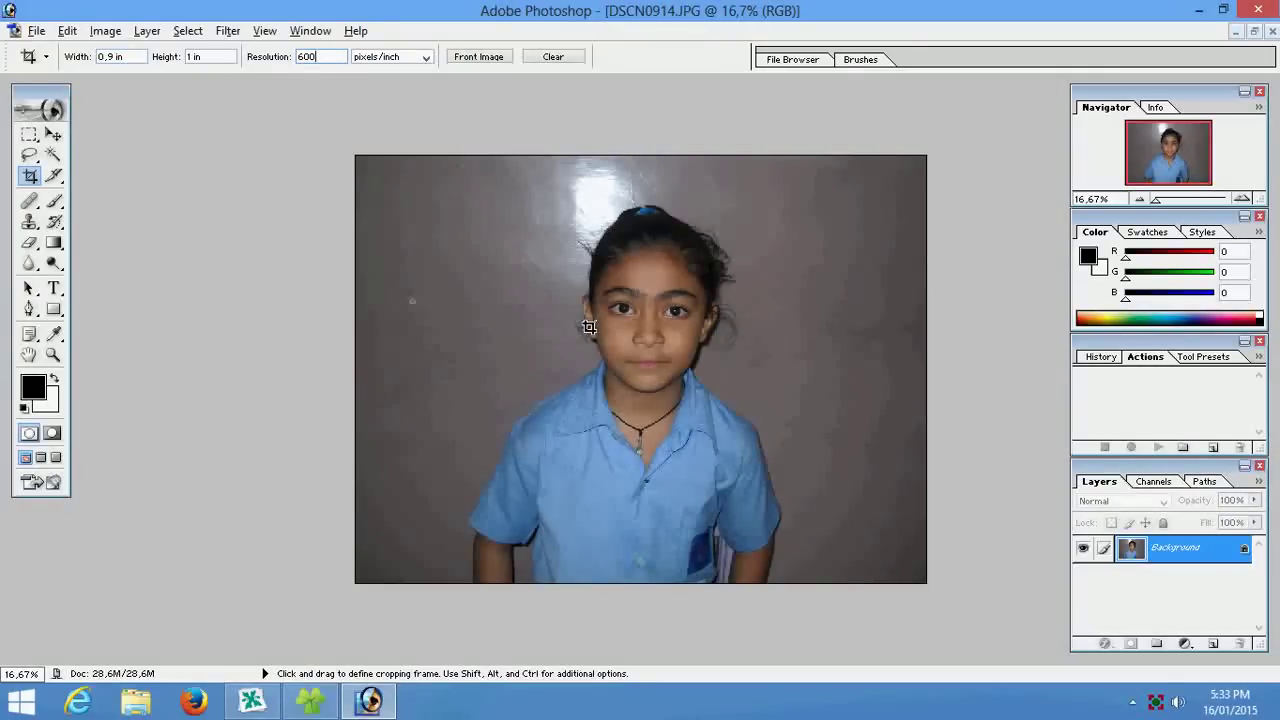
left_click_drag(735, 393, 825, 486)
left_click_drag(551, 158, 529, 194)
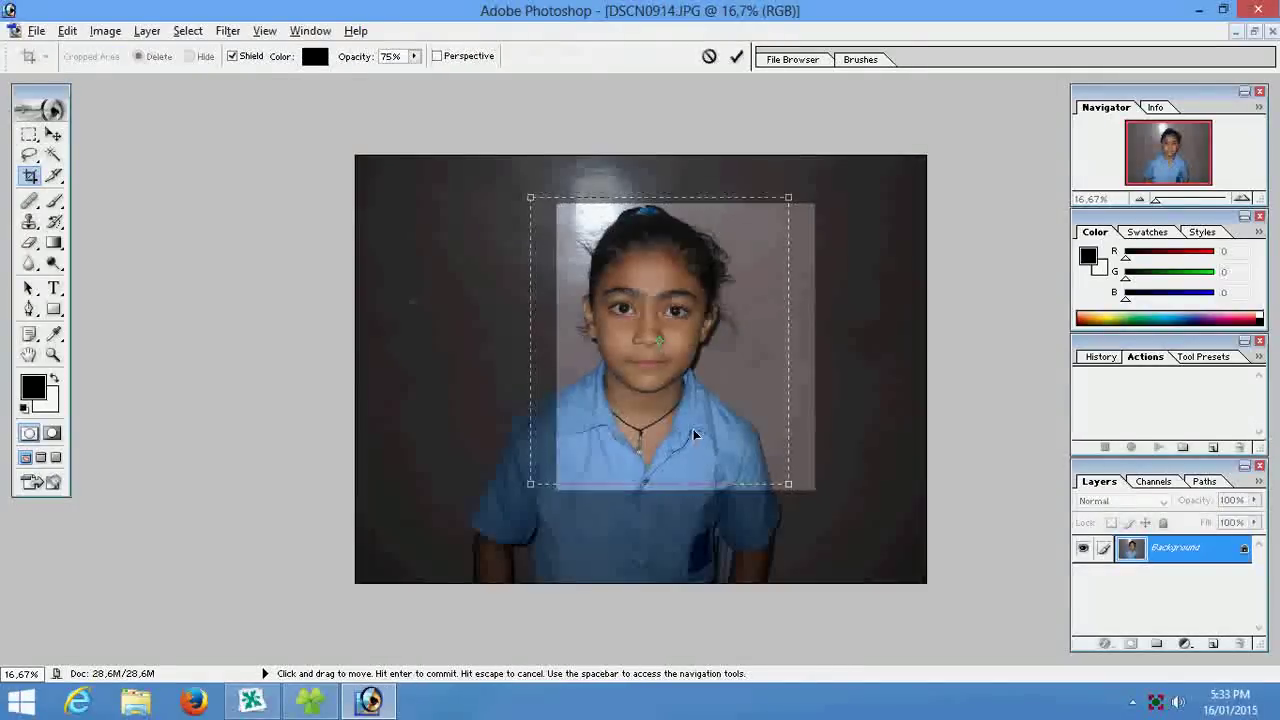
left_click_drag(809, 330, 790, 330)
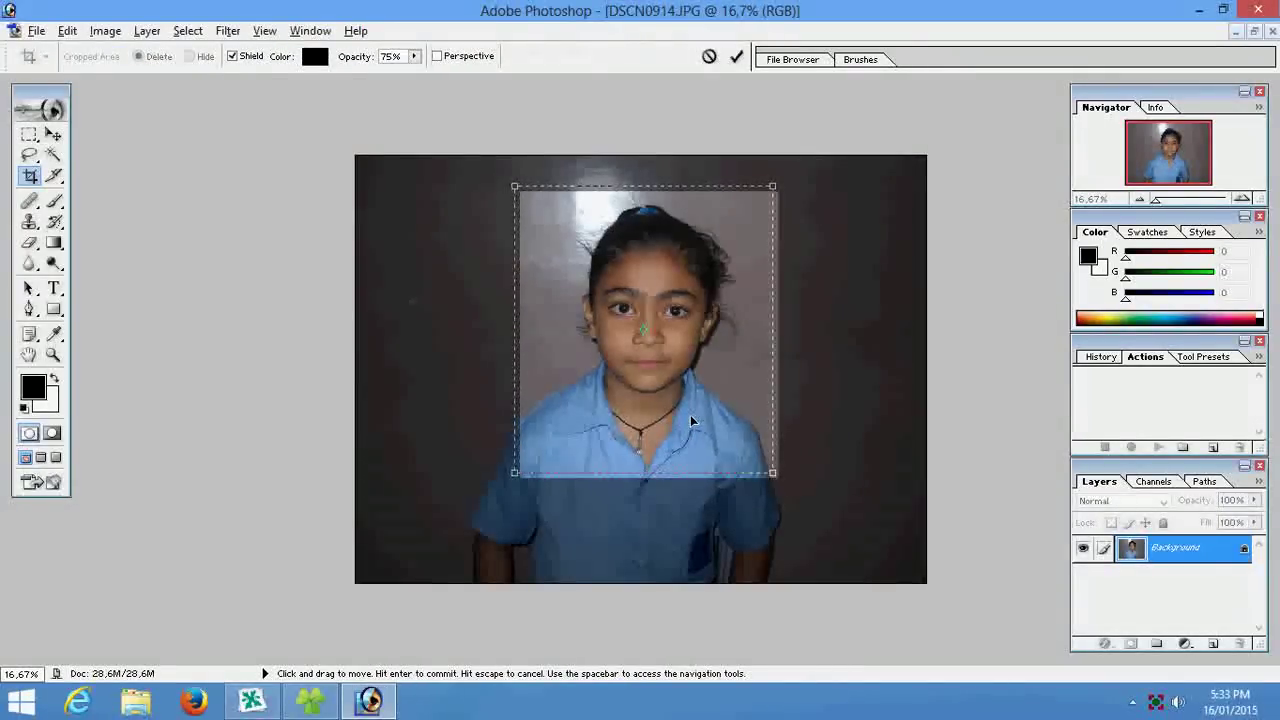
Step: Commit the crop, fit it to screen, and record a new action assigned to F2
key("Return")
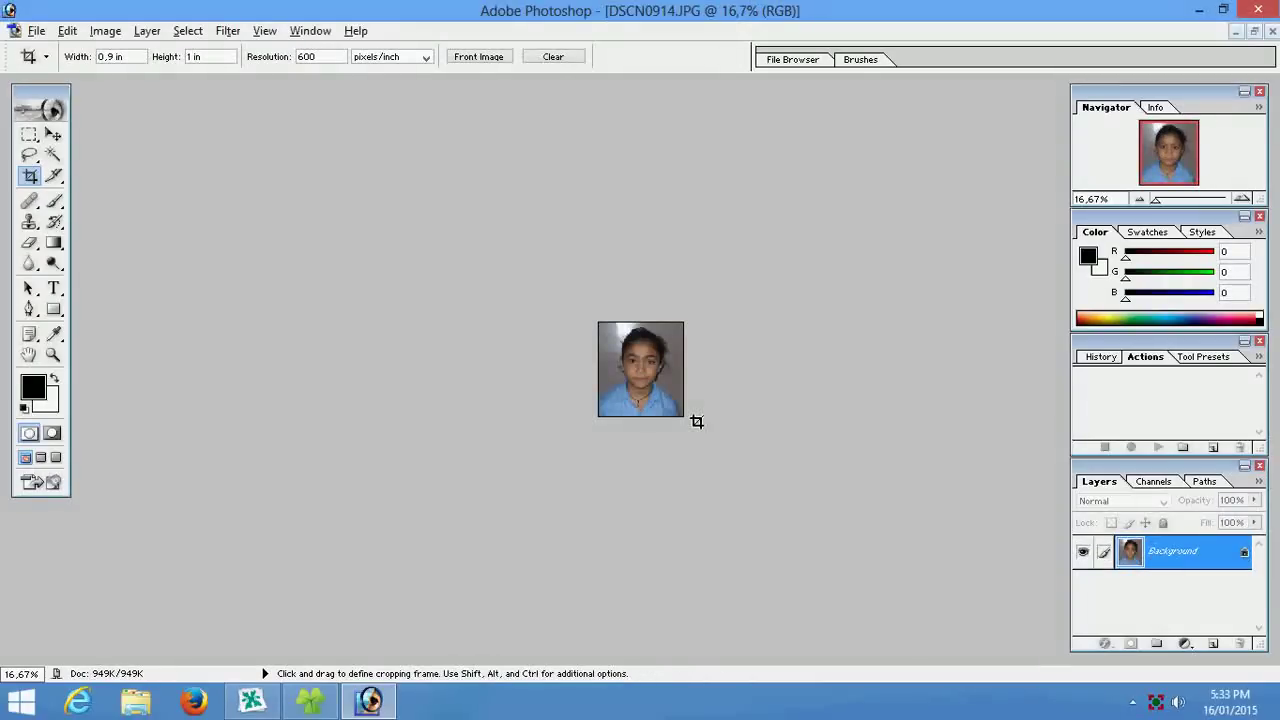
key("ctrl+0")
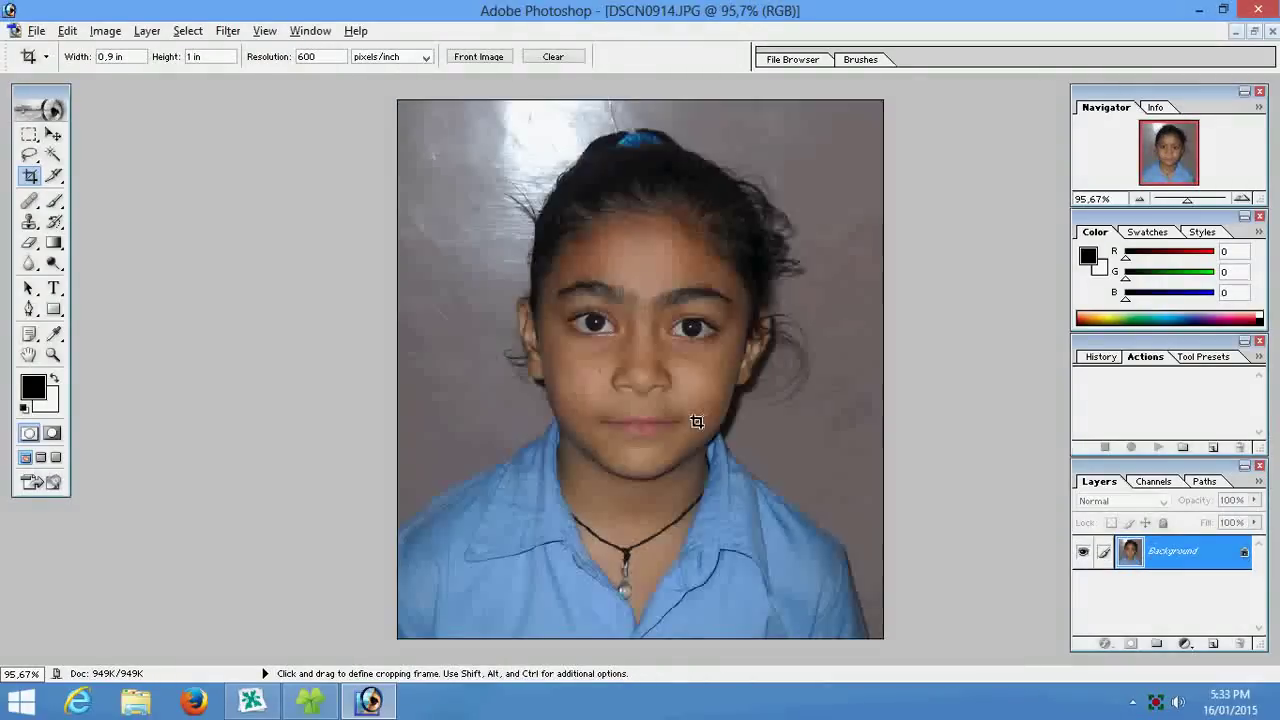
left_click(1258, 357)
left_click(1160, 190)
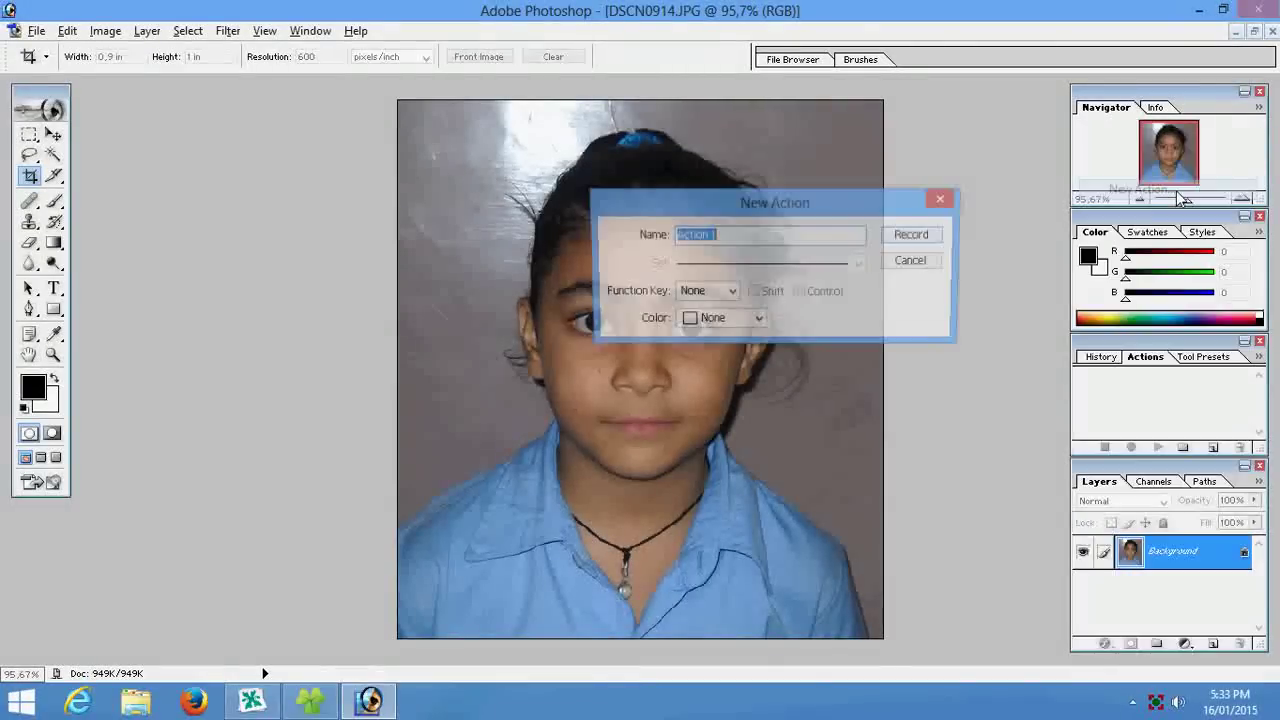
left_click(730, 292)
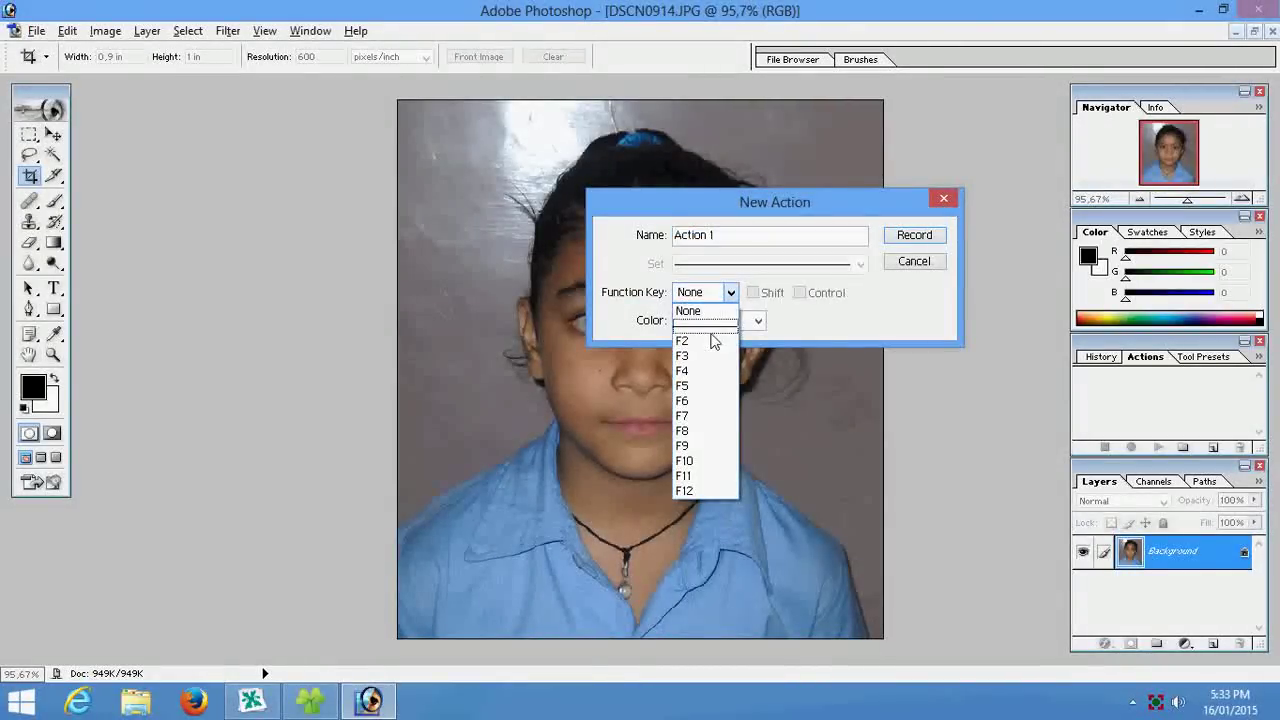
left_click(712, 326)
left_click(922, 234)
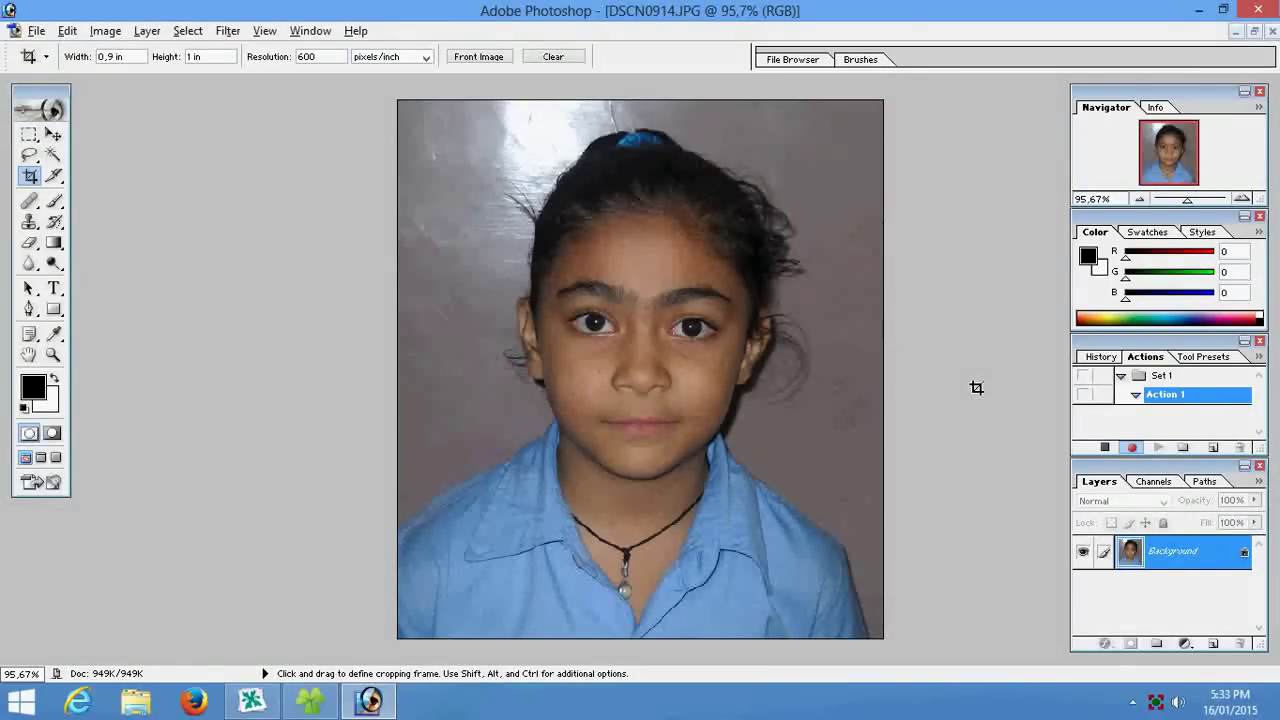
Step: Launch the Windows On-Screen Keyboard with 'osk' from the Run box
key("super+r")
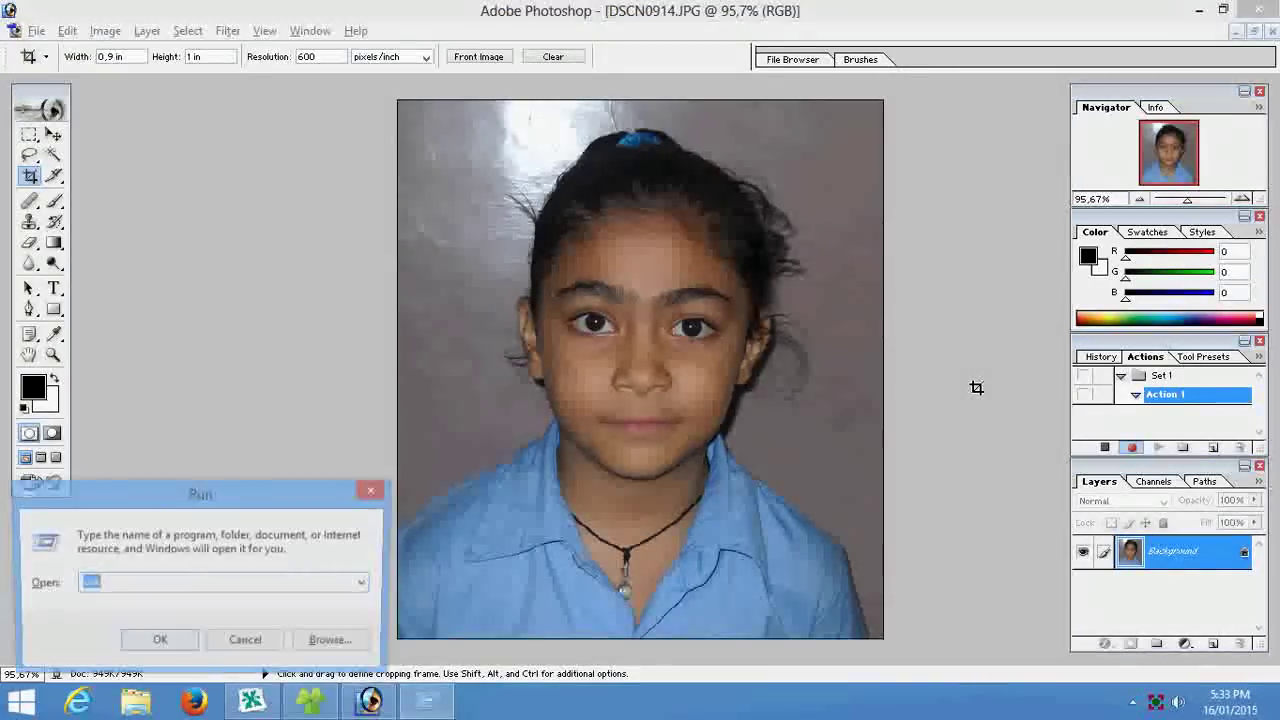
type("sosk")
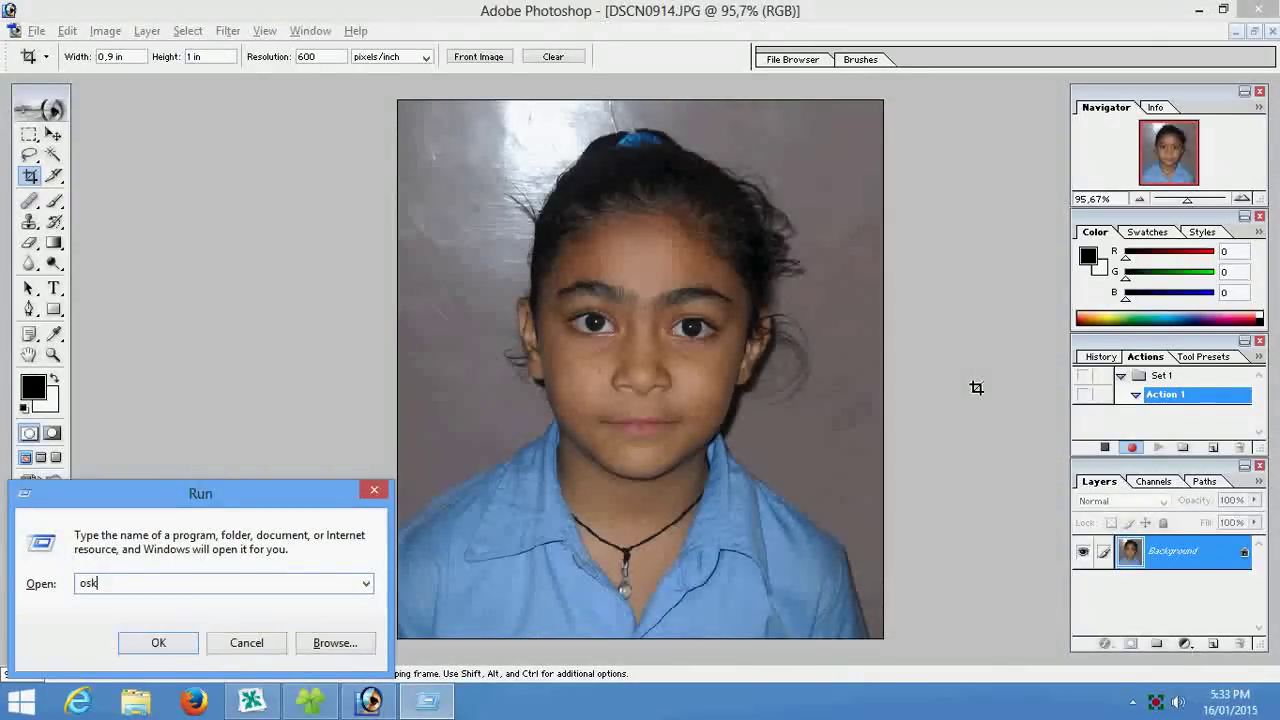
key("Return")
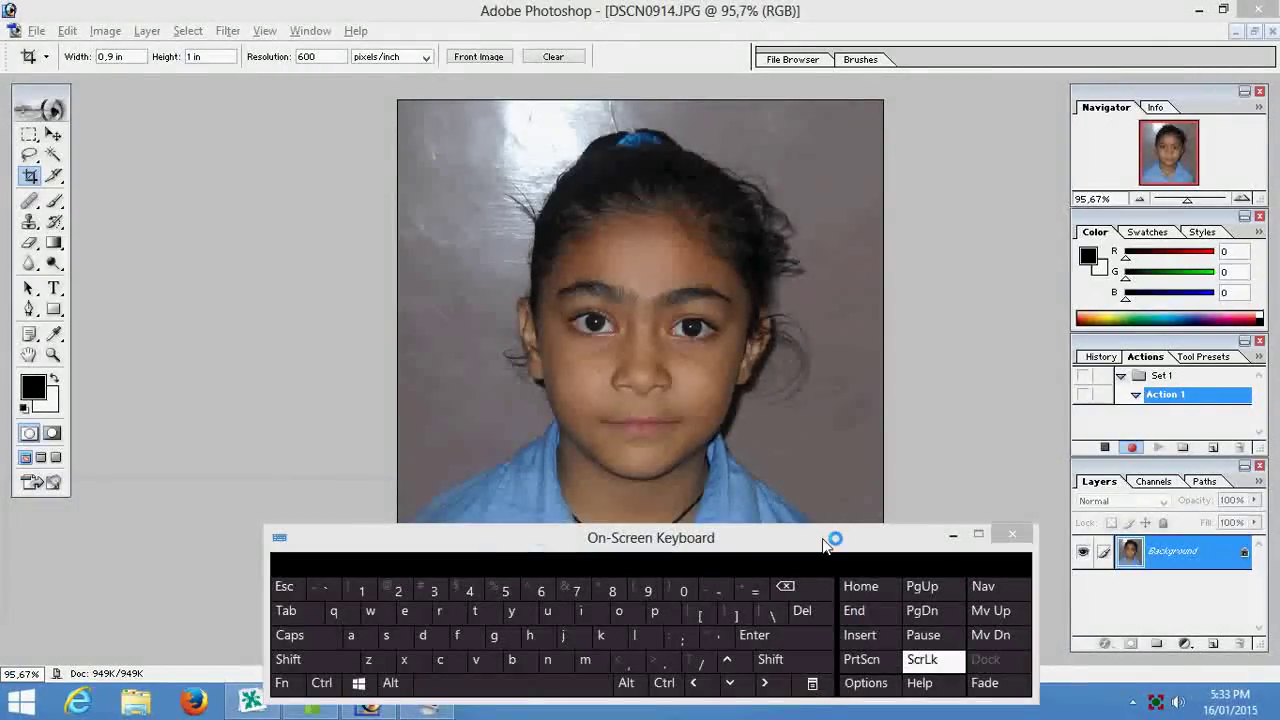
left_click_drag(825, 542, 832, 537)
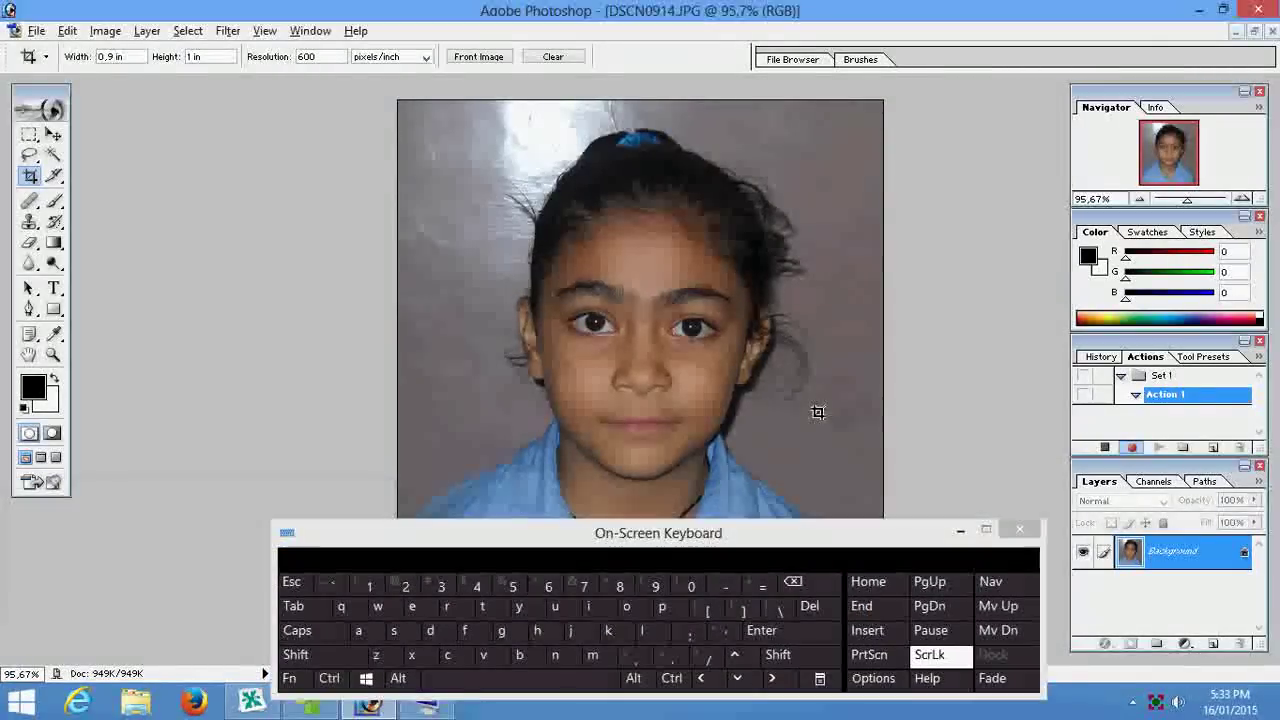
Step: Brighten the portrait with a Curves adjustment, raising the curve midpoint
left_click(328, 679)
left_click(593, 655)
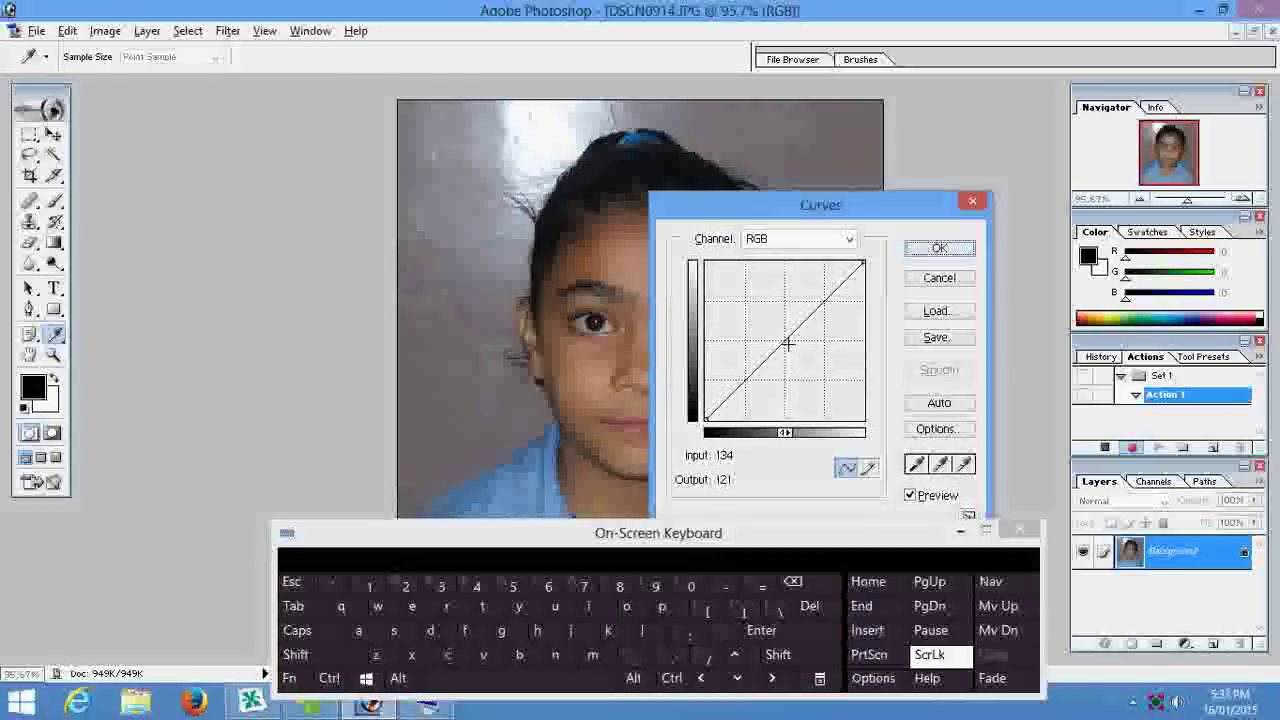
left_click_drag(788, 343, 773, 331)
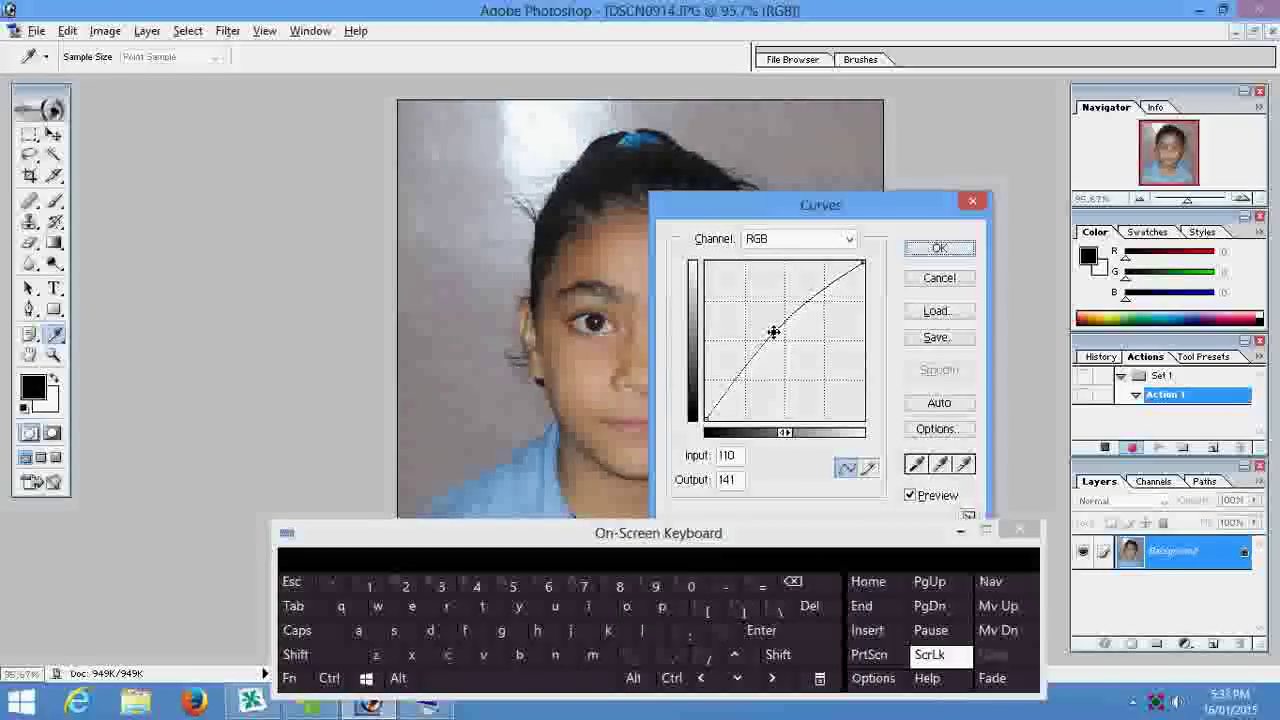
left_click(953, 256)
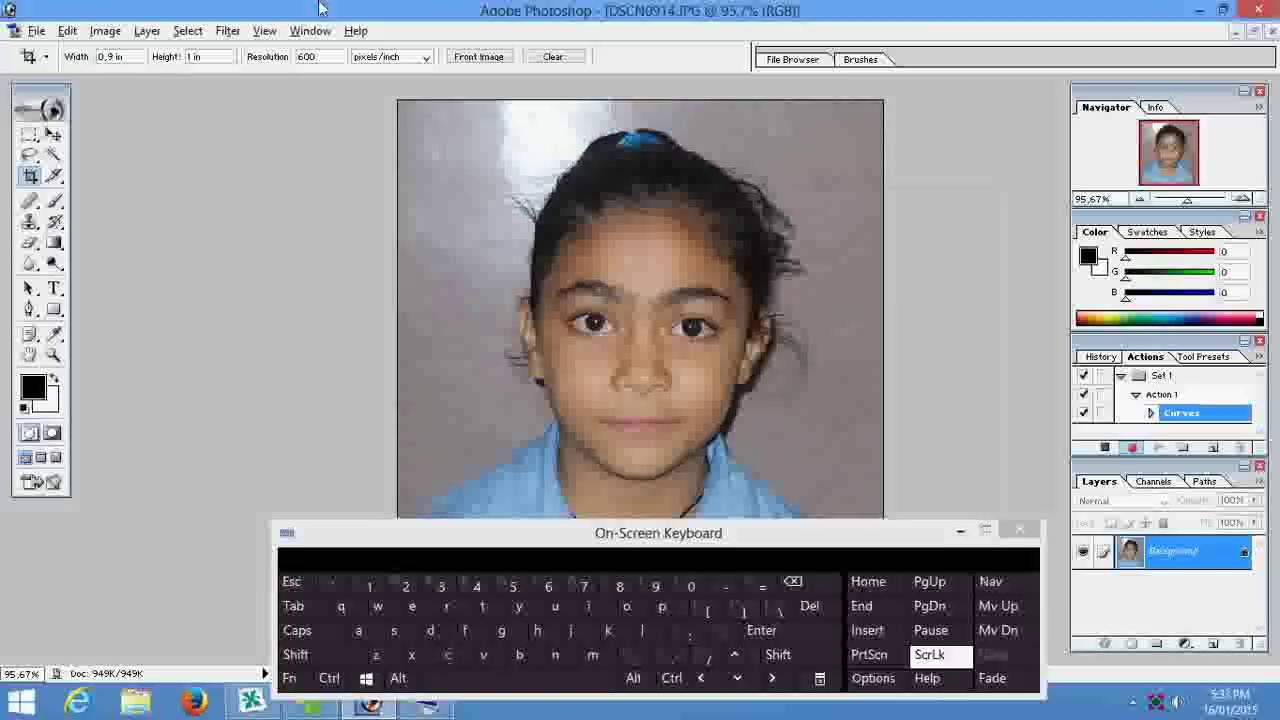
Step: Apply Auto Levels to the portrait
left_click(105, 31)
mouse_move(147, 79)
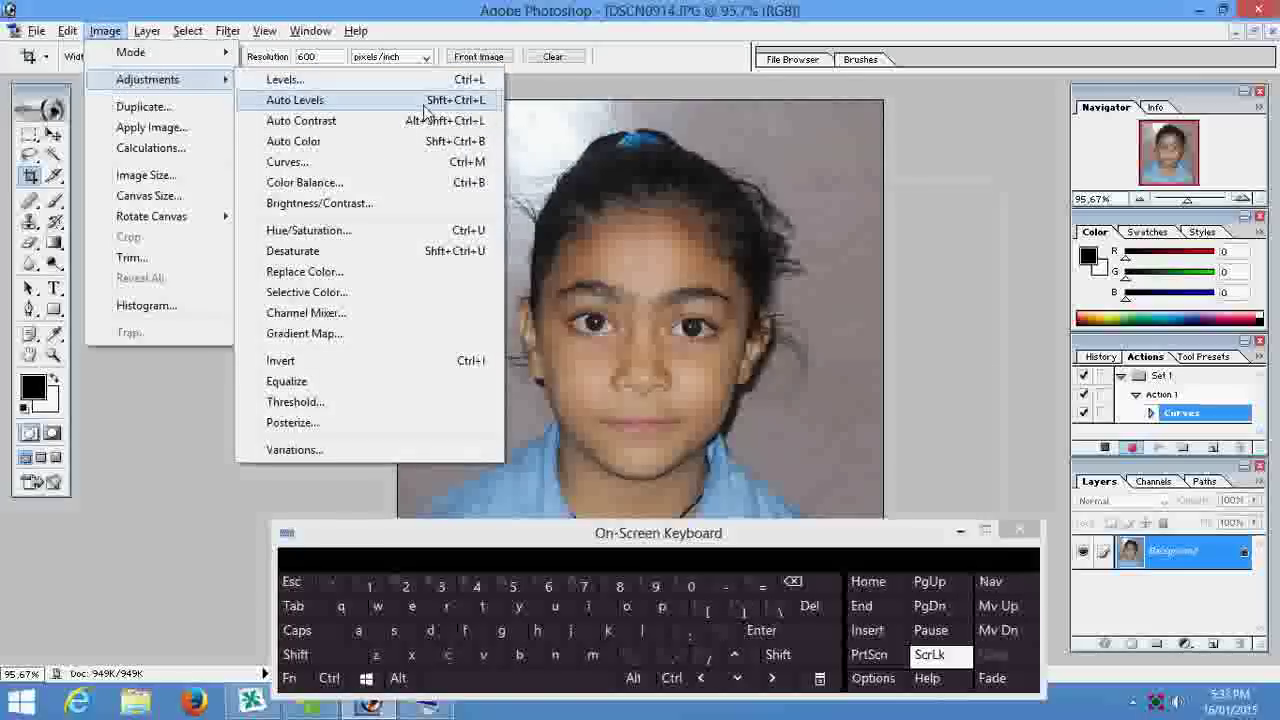
left_click(420, 120)
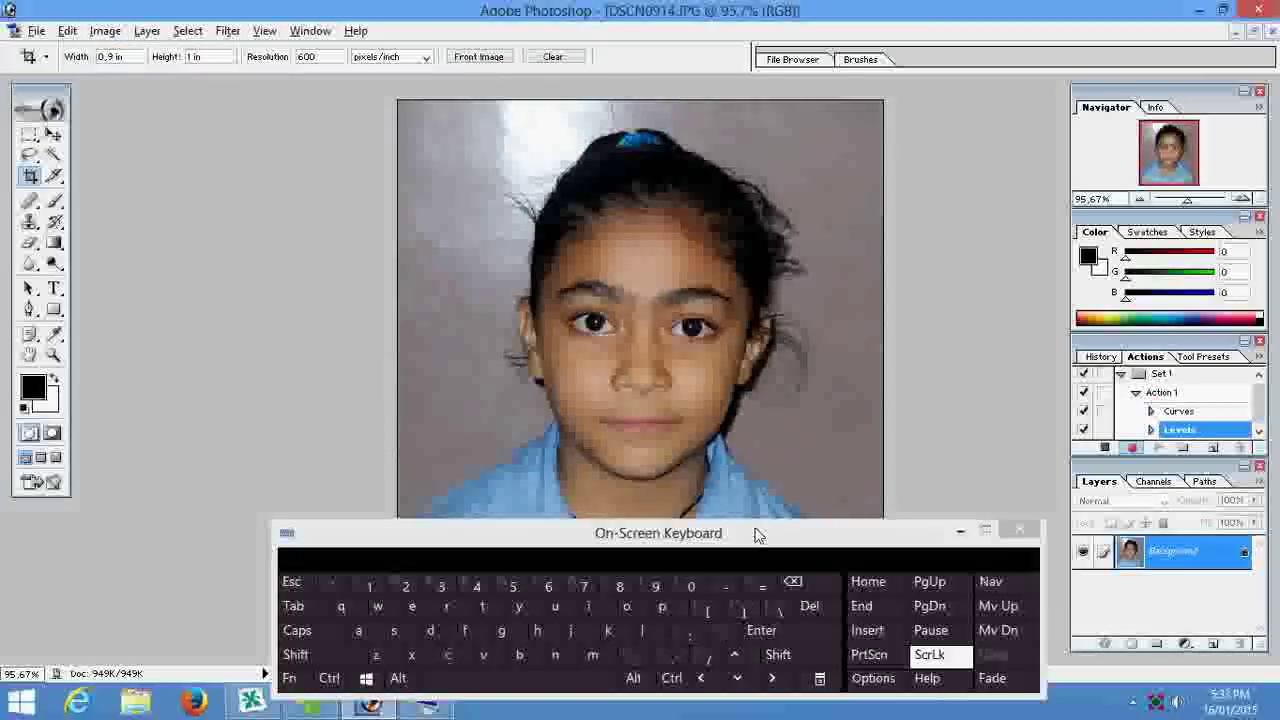
left_click_drag(757, 535, 777, 467)
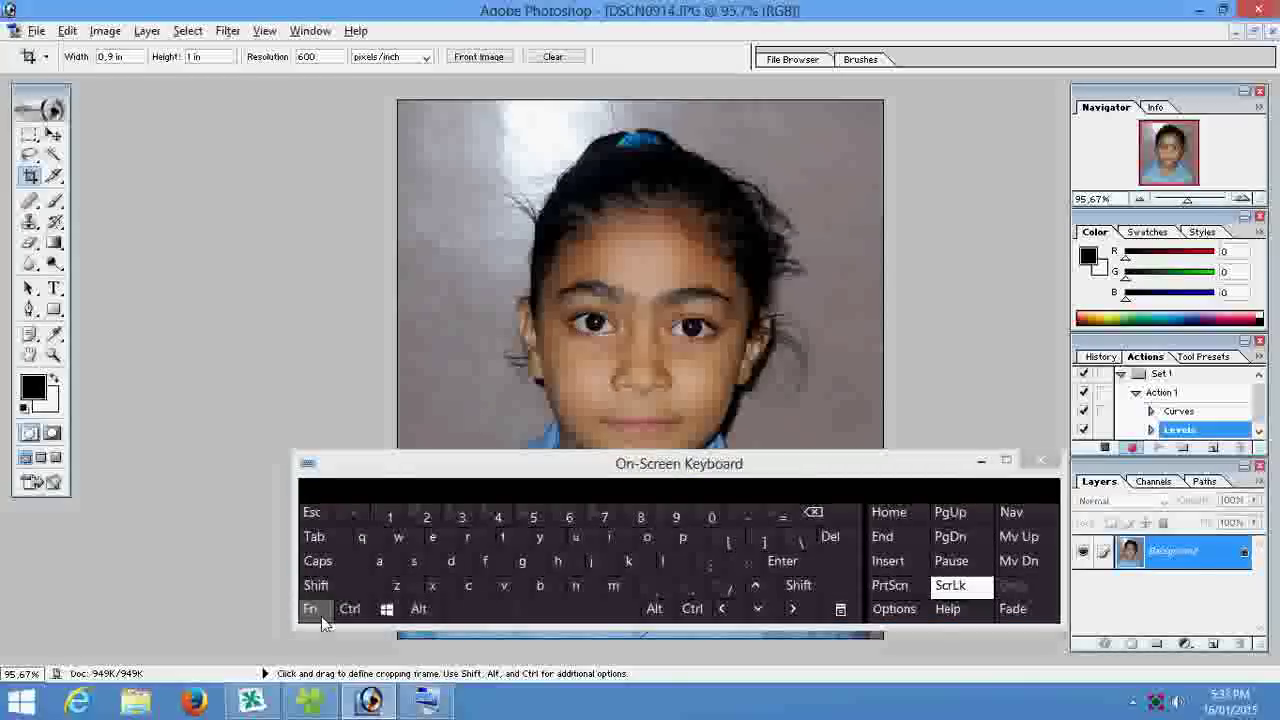
Step: Close the portrait, saving it as a JPEG at quality 3 (Low)
left_click(350, 609)
left_click(398, 537)
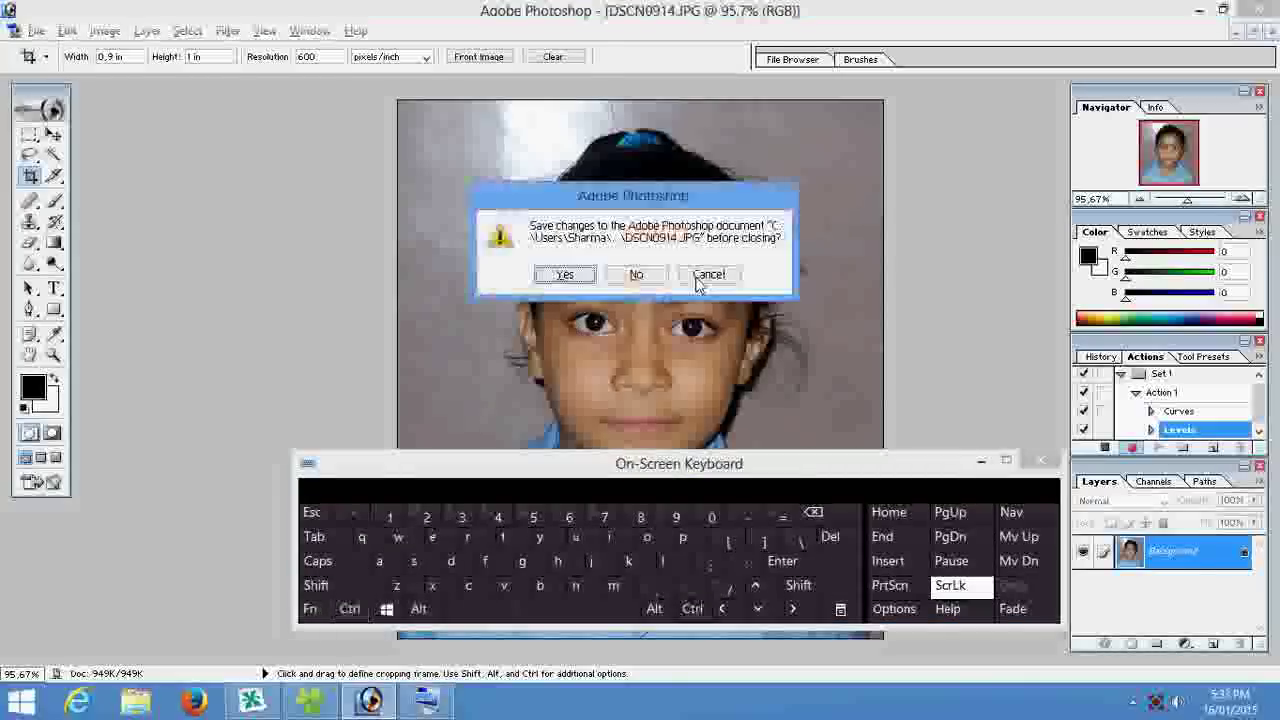
left_click(565, 275)
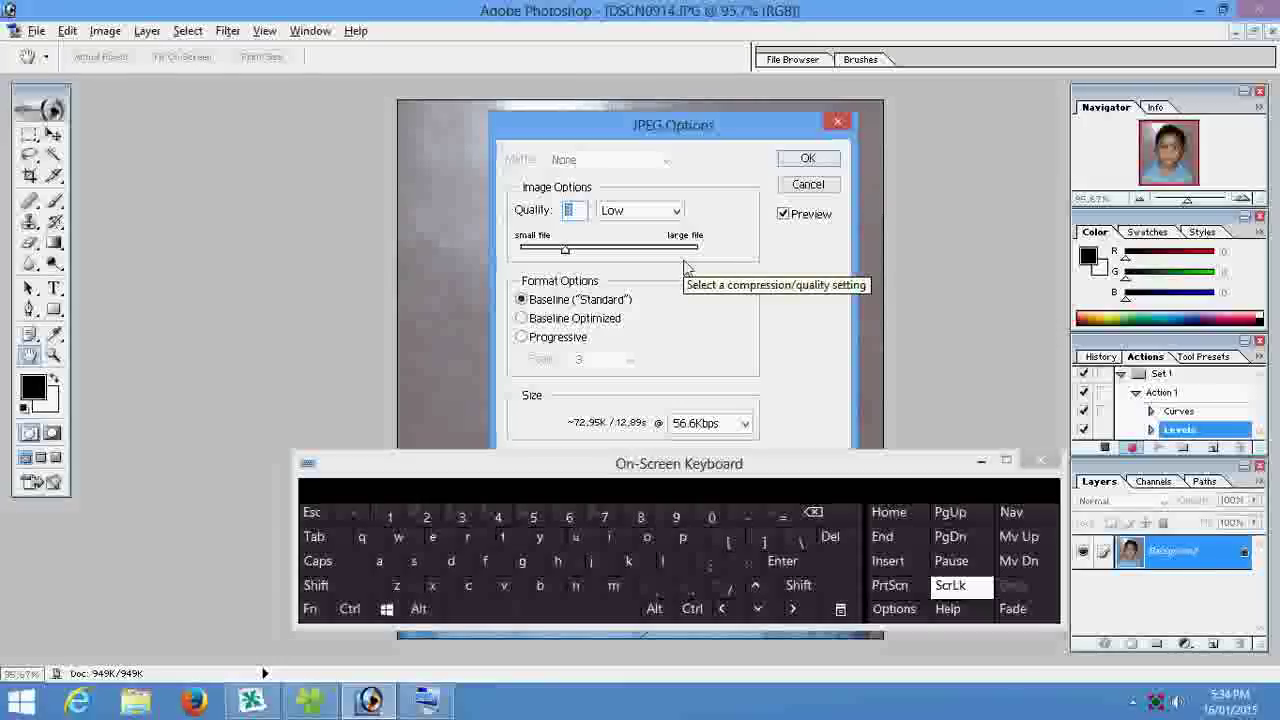
type("3")
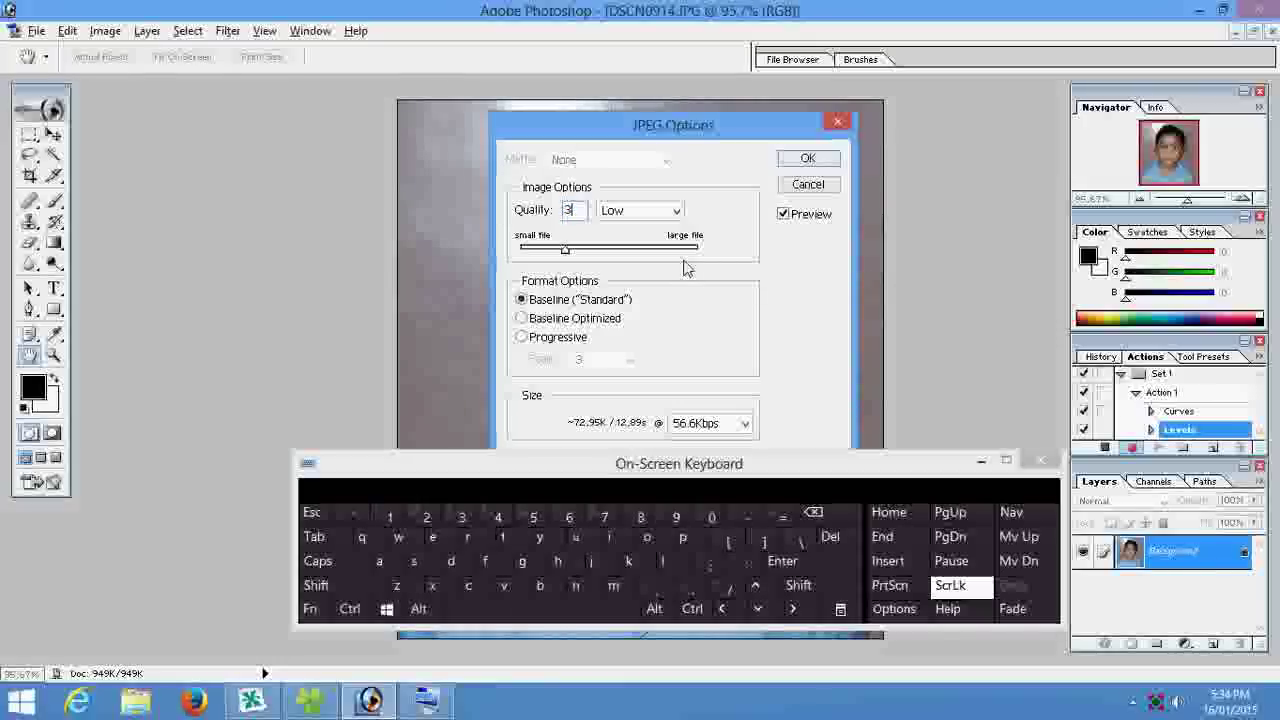
left_click_drag(706, 133, 702, 127)
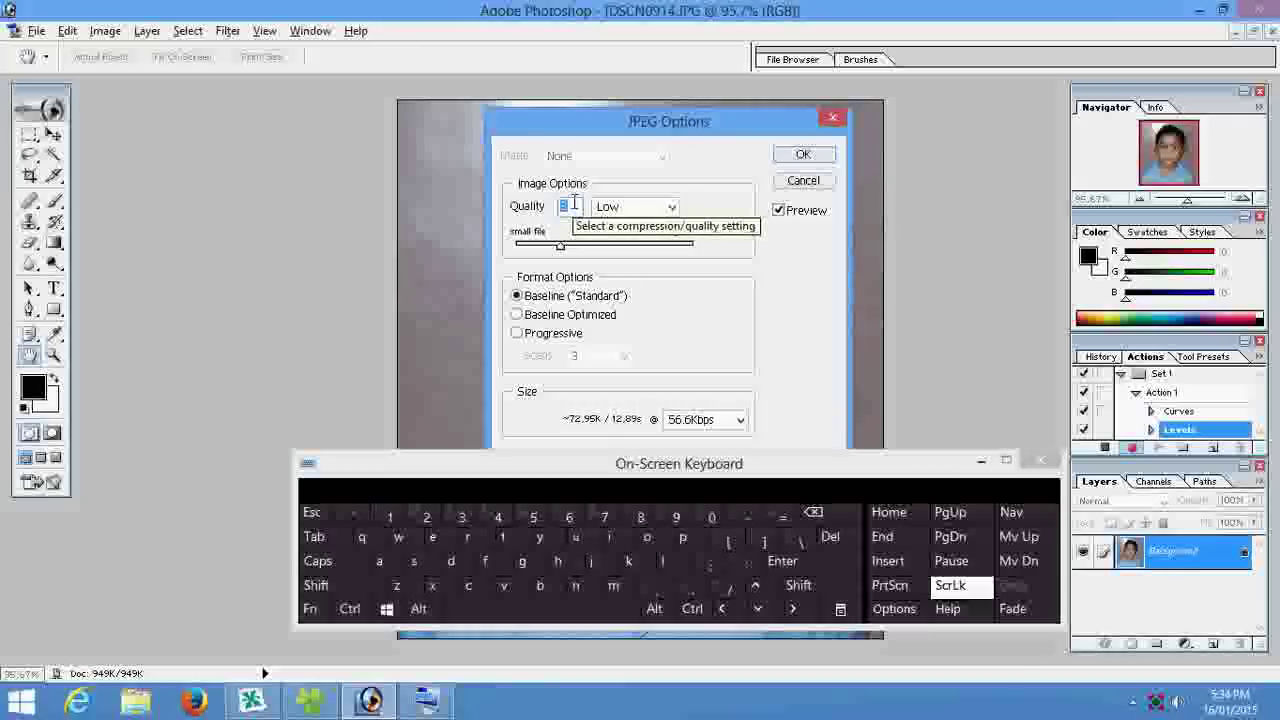
left_click(804, 157)
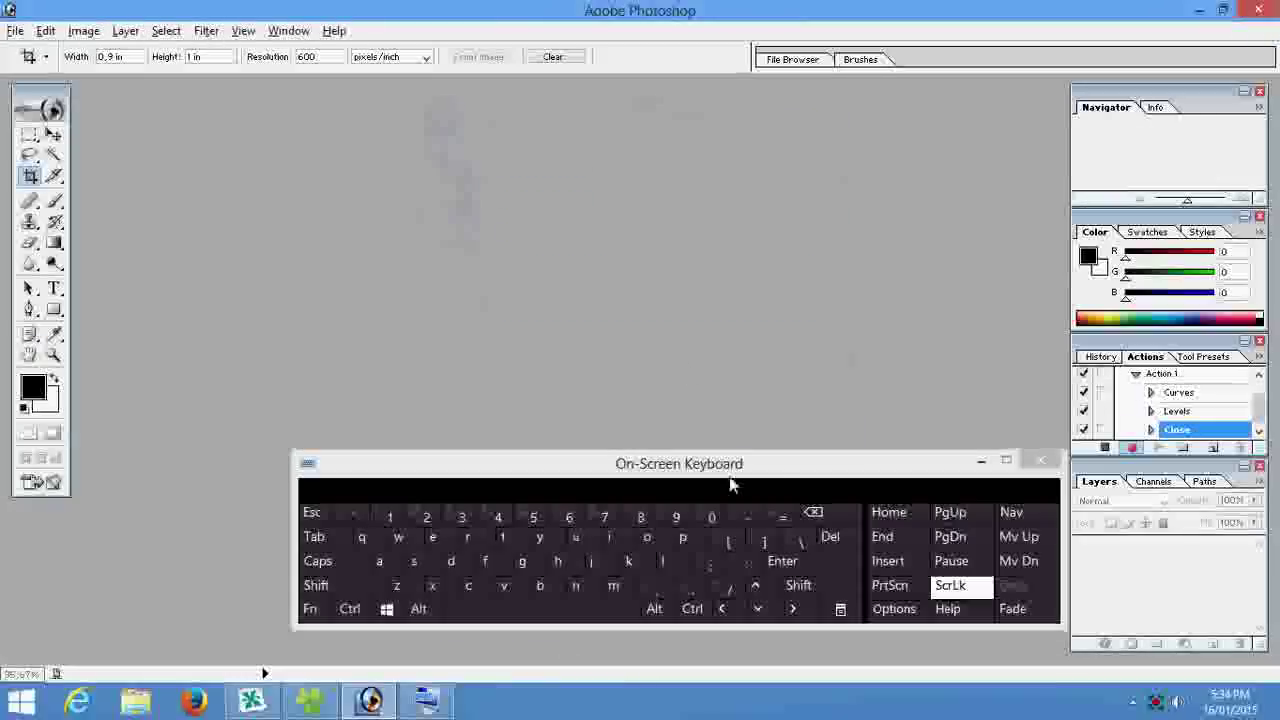
Step: Stop recording Action 1 and open photos DSCN0915 through DSCN0921 together
left_click(1259, 358)
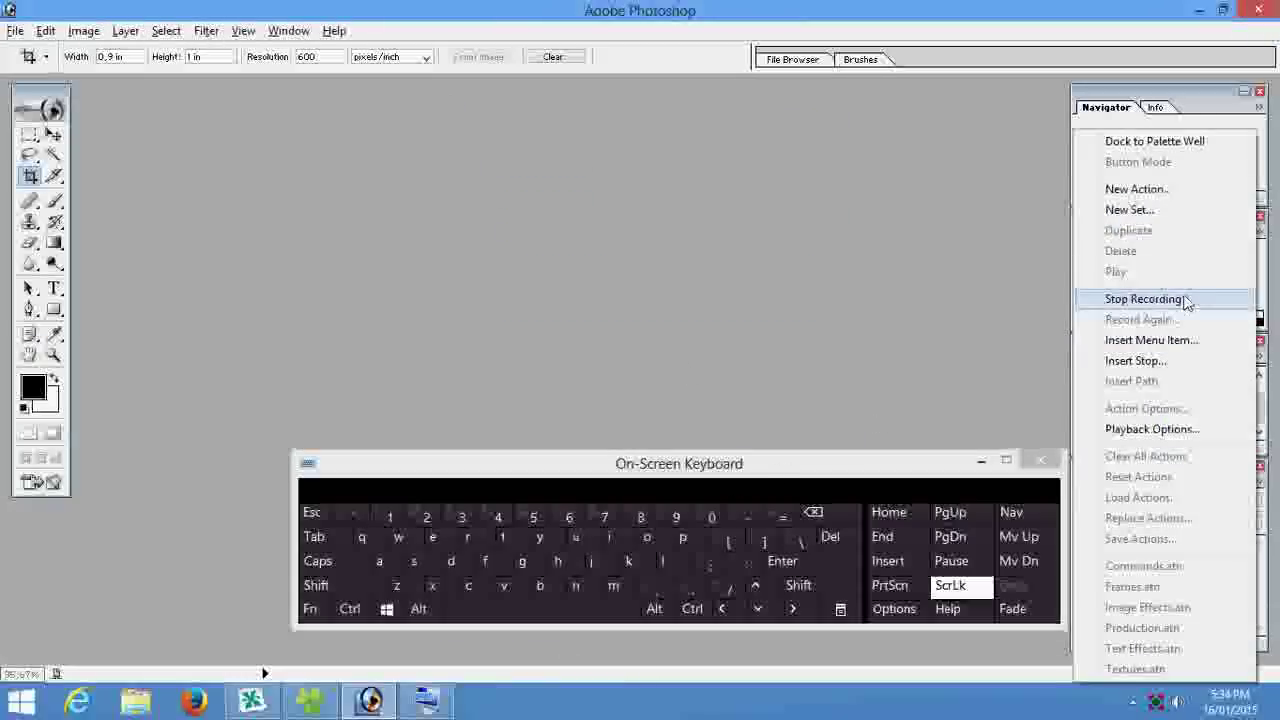
left_click(1110, 295)
key("ctrl+o")
left_click(497, 208)
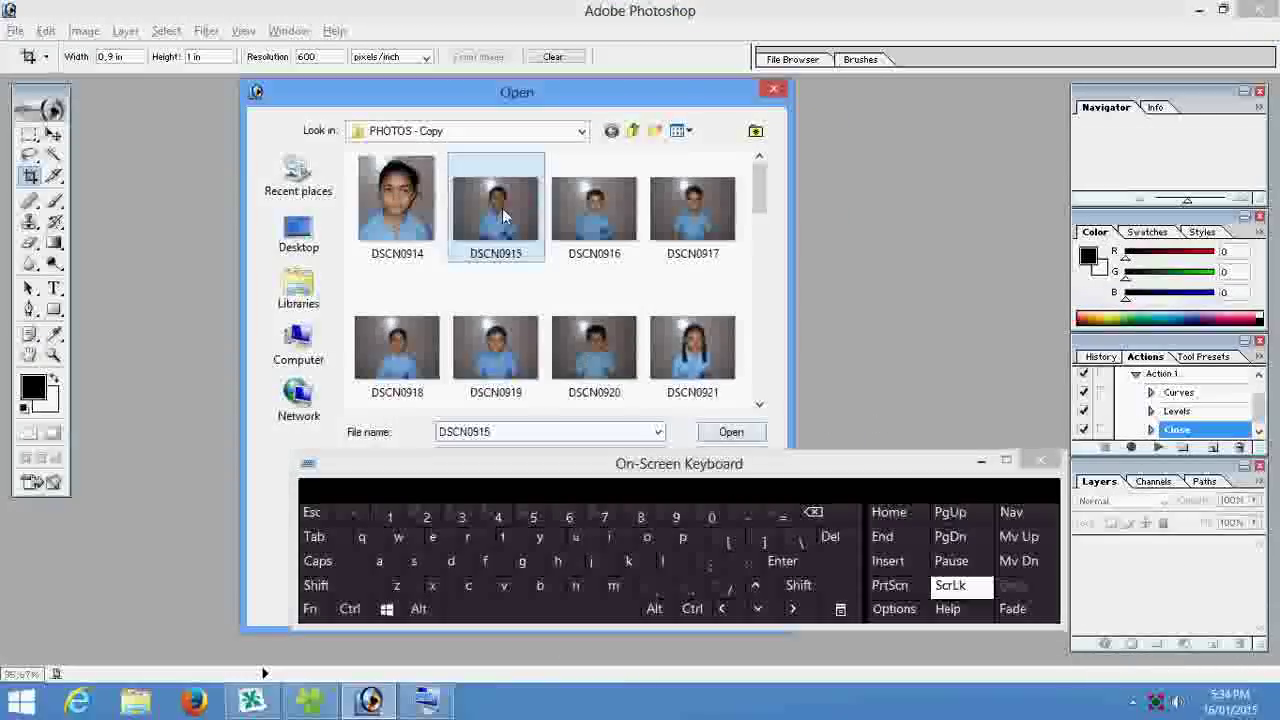
key("Caps_Lock")
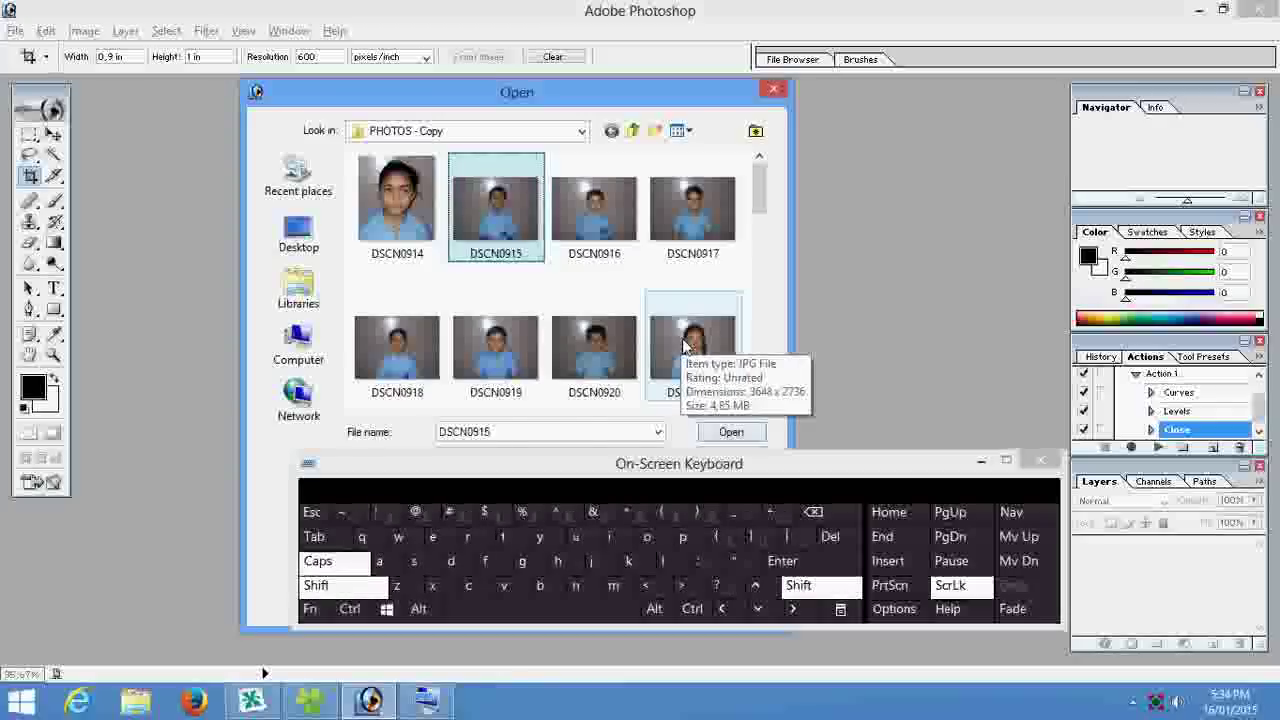
left_click(670, 330, "shift")
left_click(731, 432)
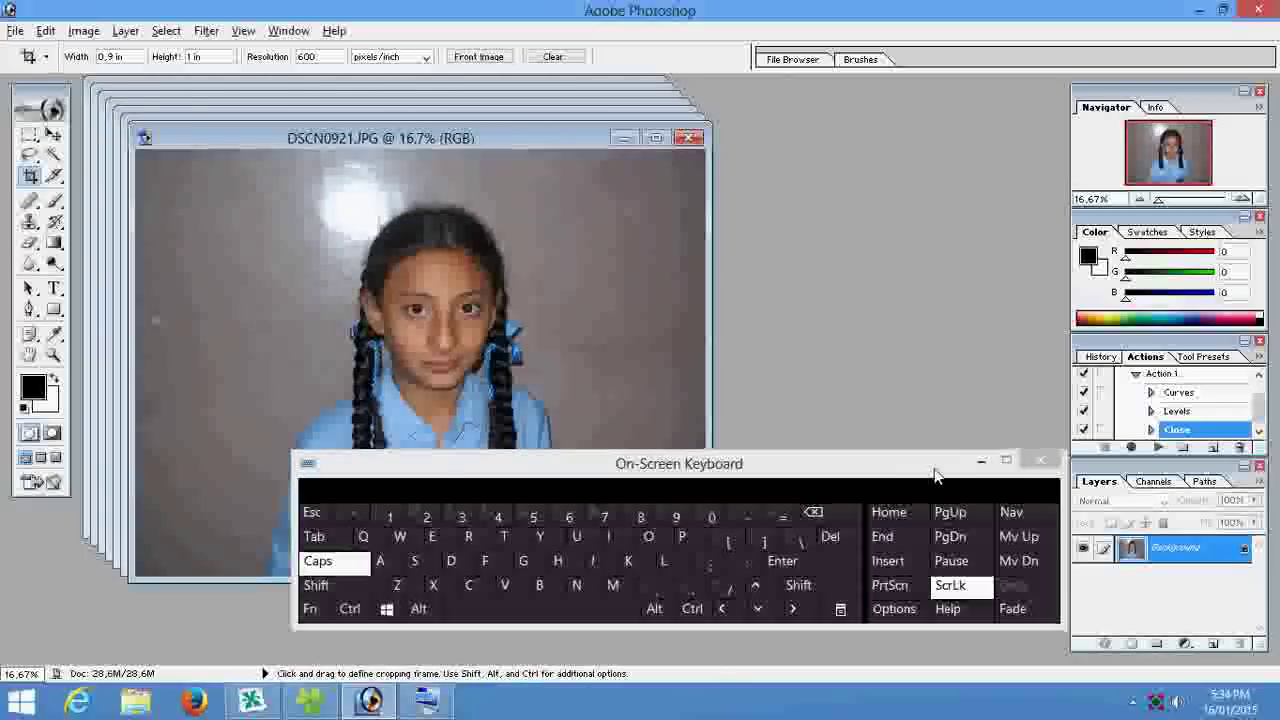
left_click_drag(879, 478, 887, 493)
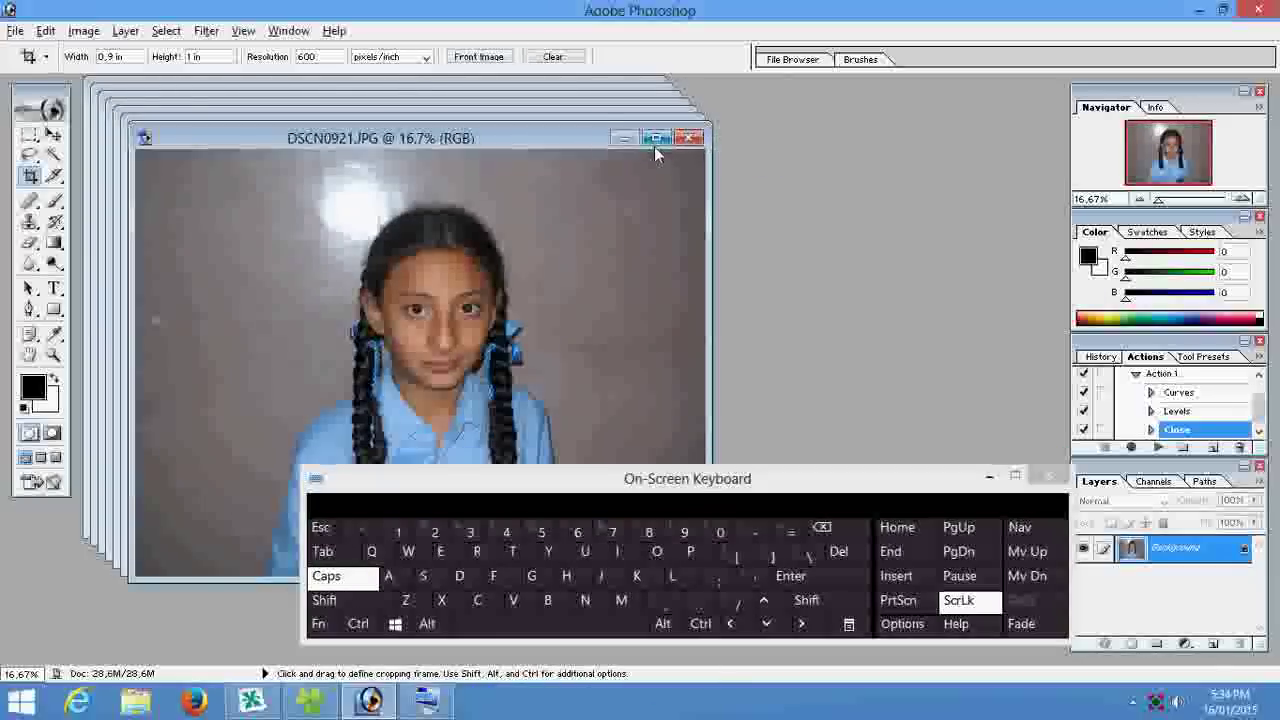
Step: Crop DSCN0921 to the girl's head and shoulders and save it with Action 1
left_click(655, 139)
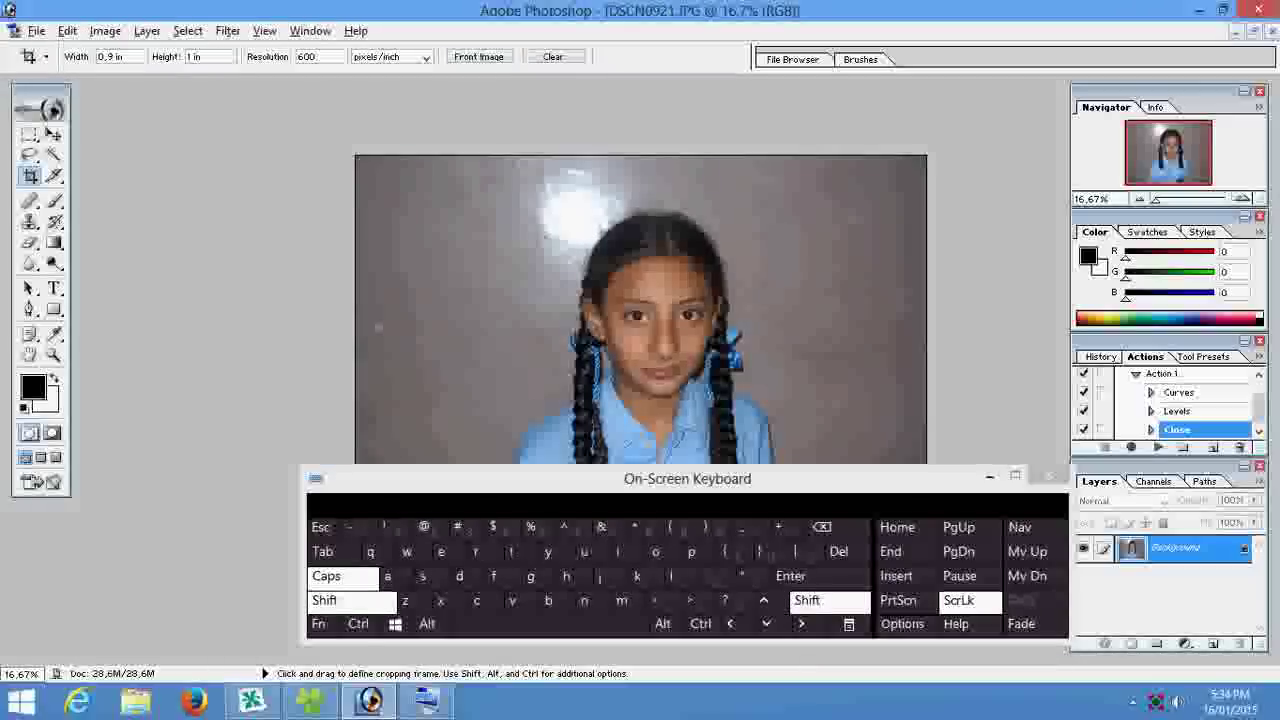
key("Caps_Lock")
mouse_move(776, 430)
left_mouse_down()
mouse_move(712, 446)
mouse_move(776, 458)
mouse_move(795, 478)
mouse_move(802, 537)
left_mouse_up()
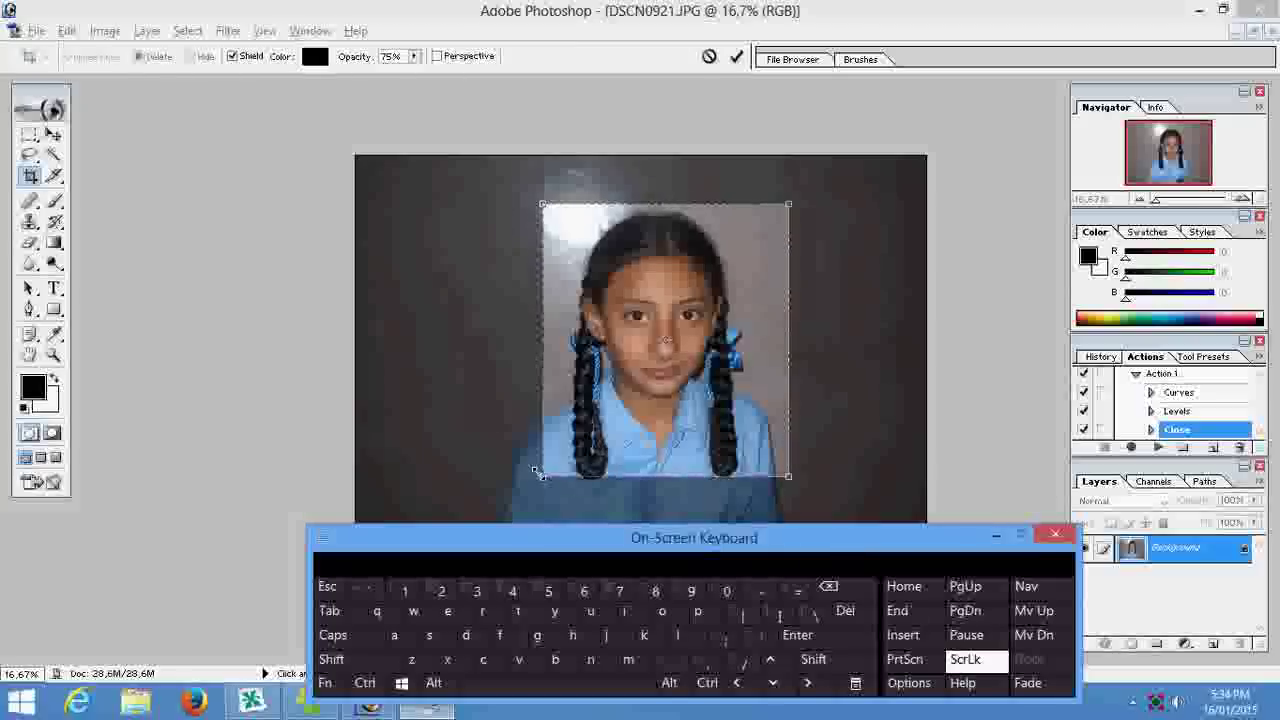
left_click(524, 197)
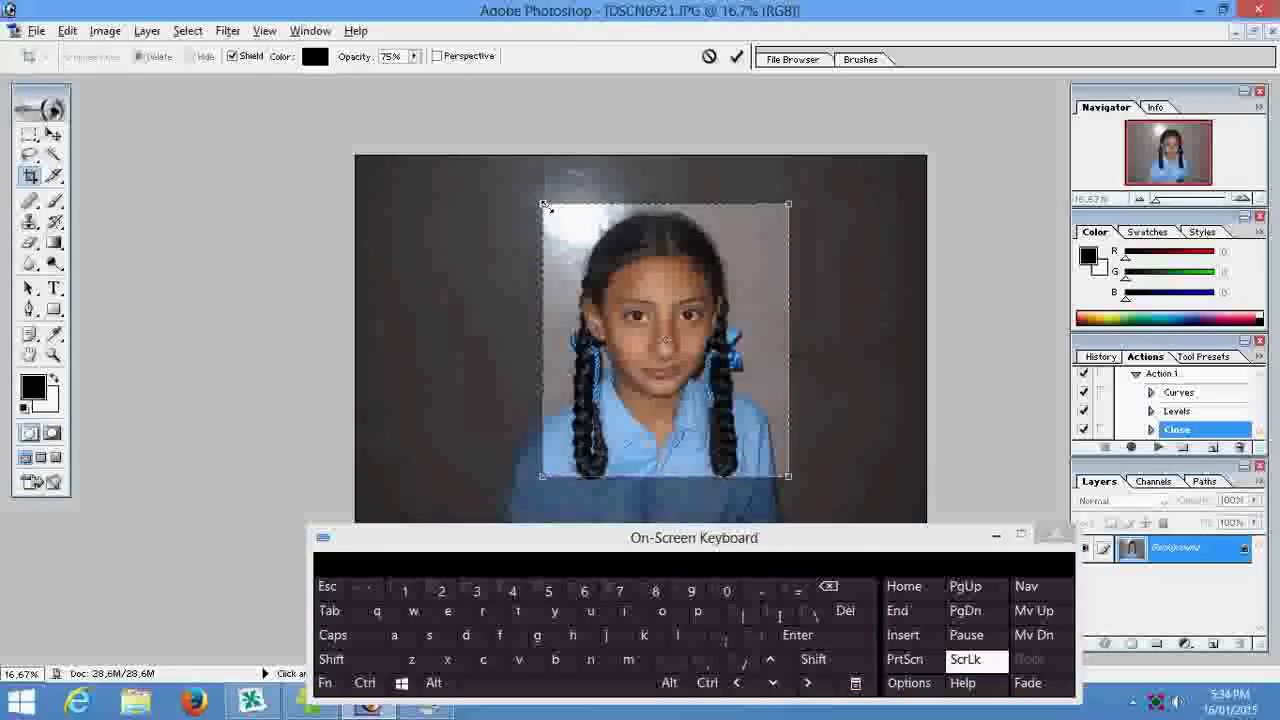
left_click_drag(545, 206, 521, 180)
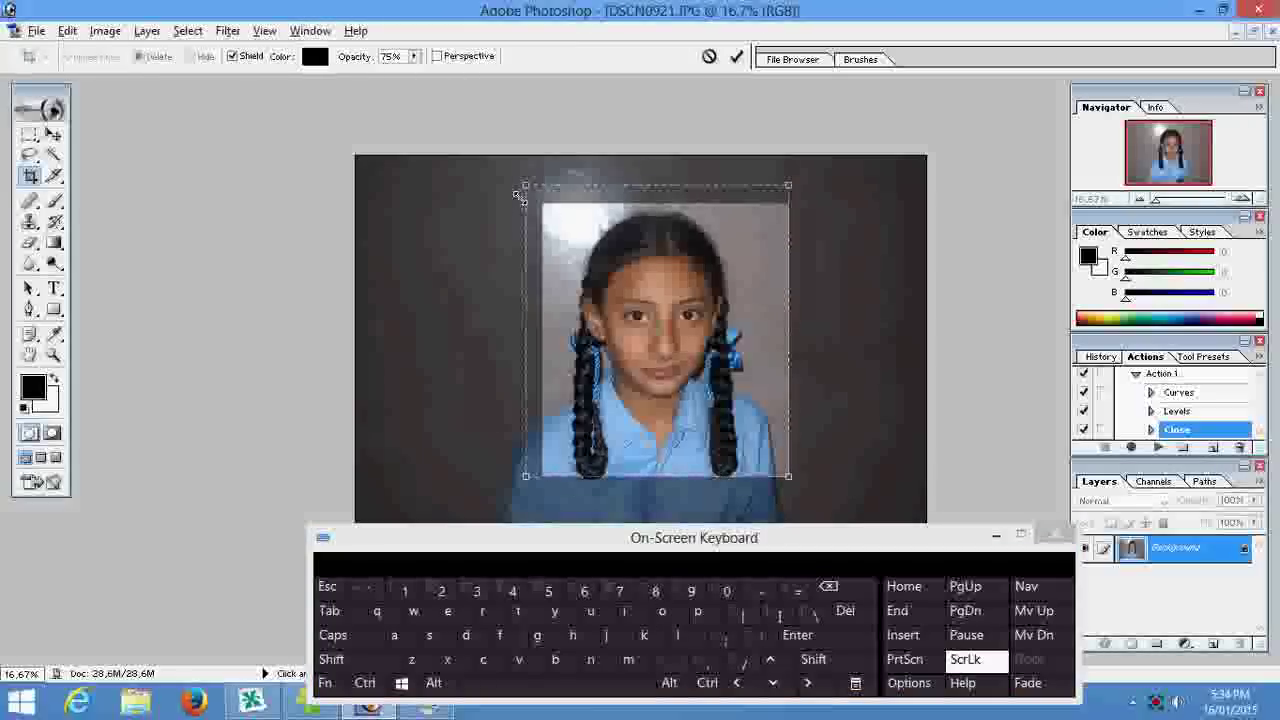
double_click(657, 258)
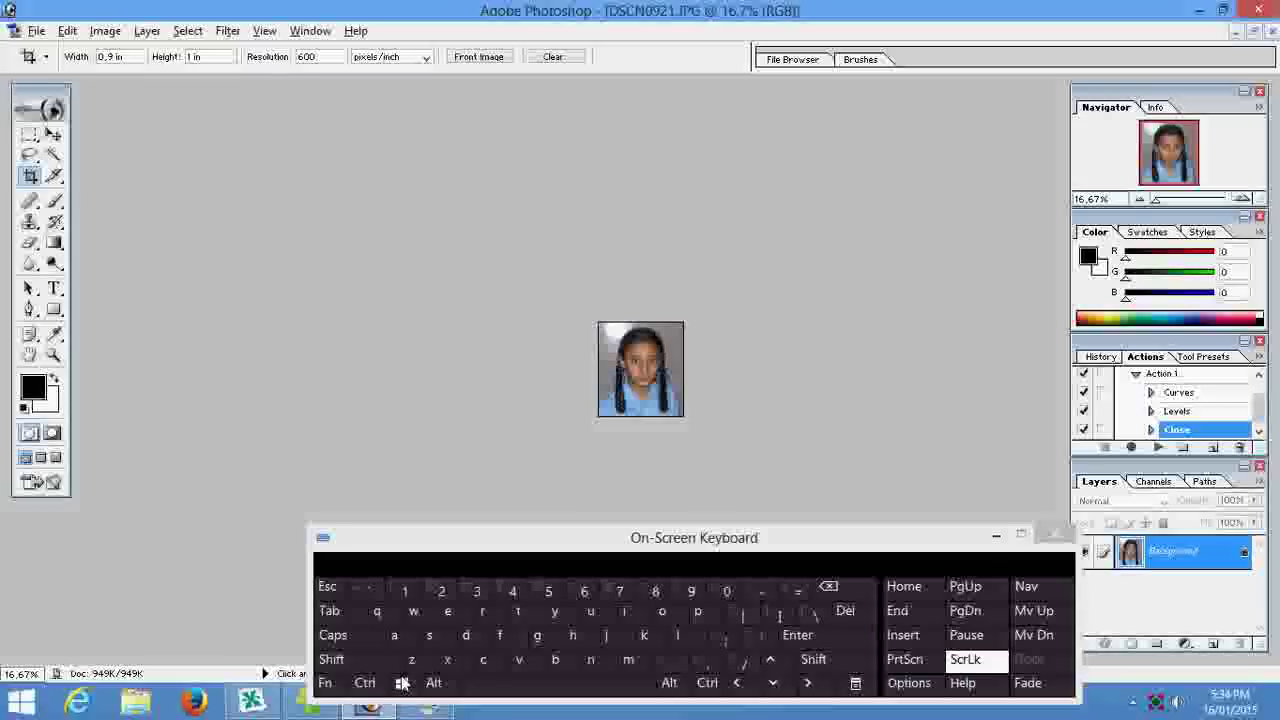
left_click(325, 683)
left_click(432, 588)
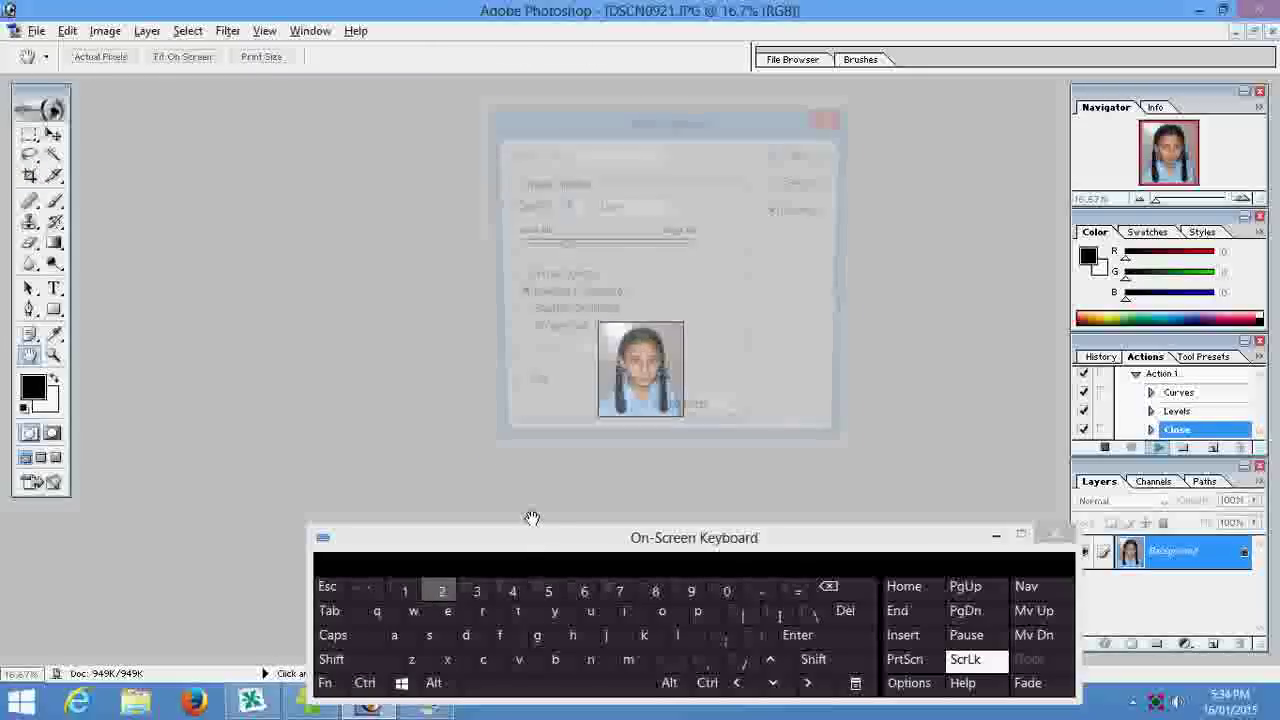
left_click(797, 155)
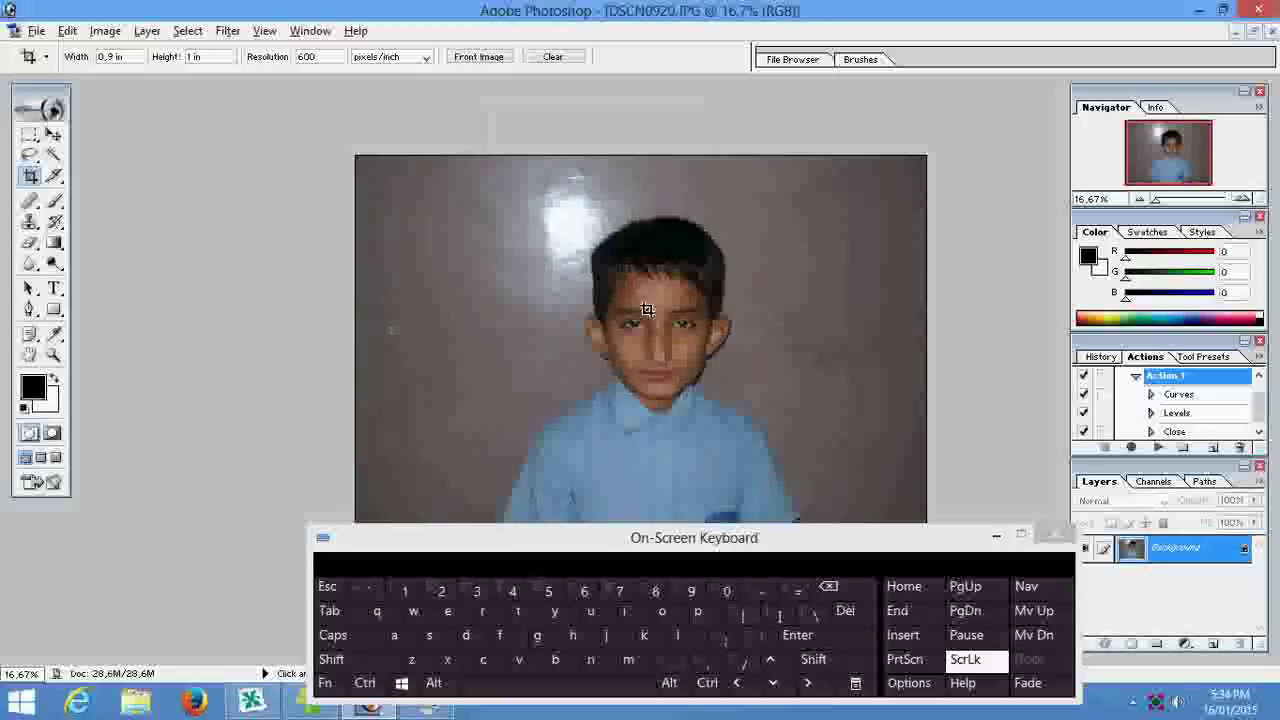
Step: Crop DSCN0920 around the boy and save it with Action 1
mouse_move(527, 200)
left_mouse_down()
mouse_move(737, 463)
mouse_move(781, 484)
left_mouse_up()
left_click(798, 636)
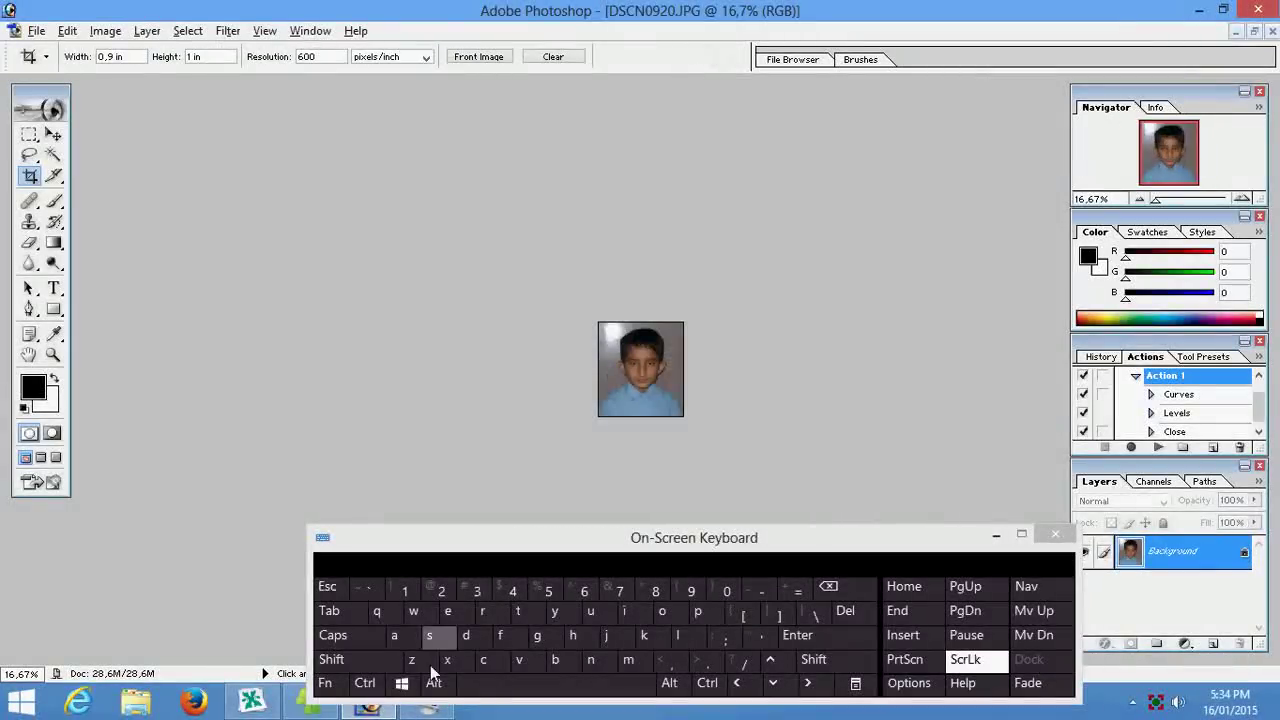
left_click(329, 683)
left_click(441, 590)
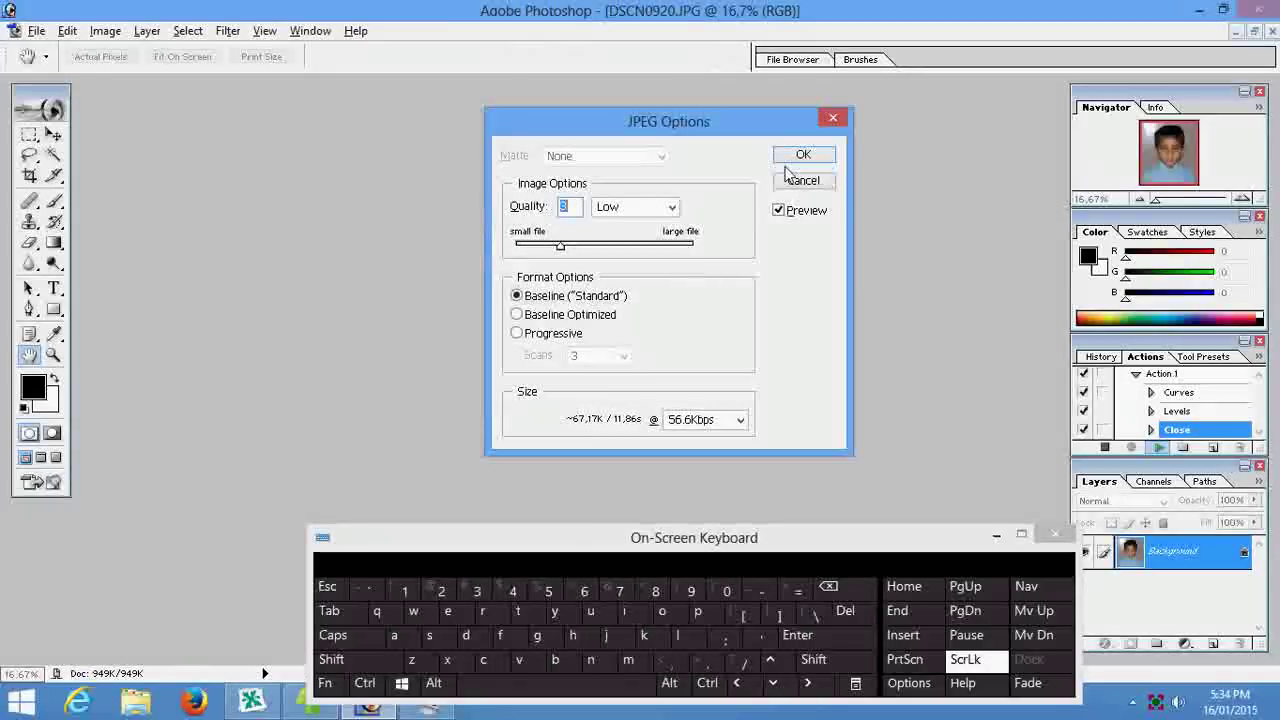
left_click(805, 156)
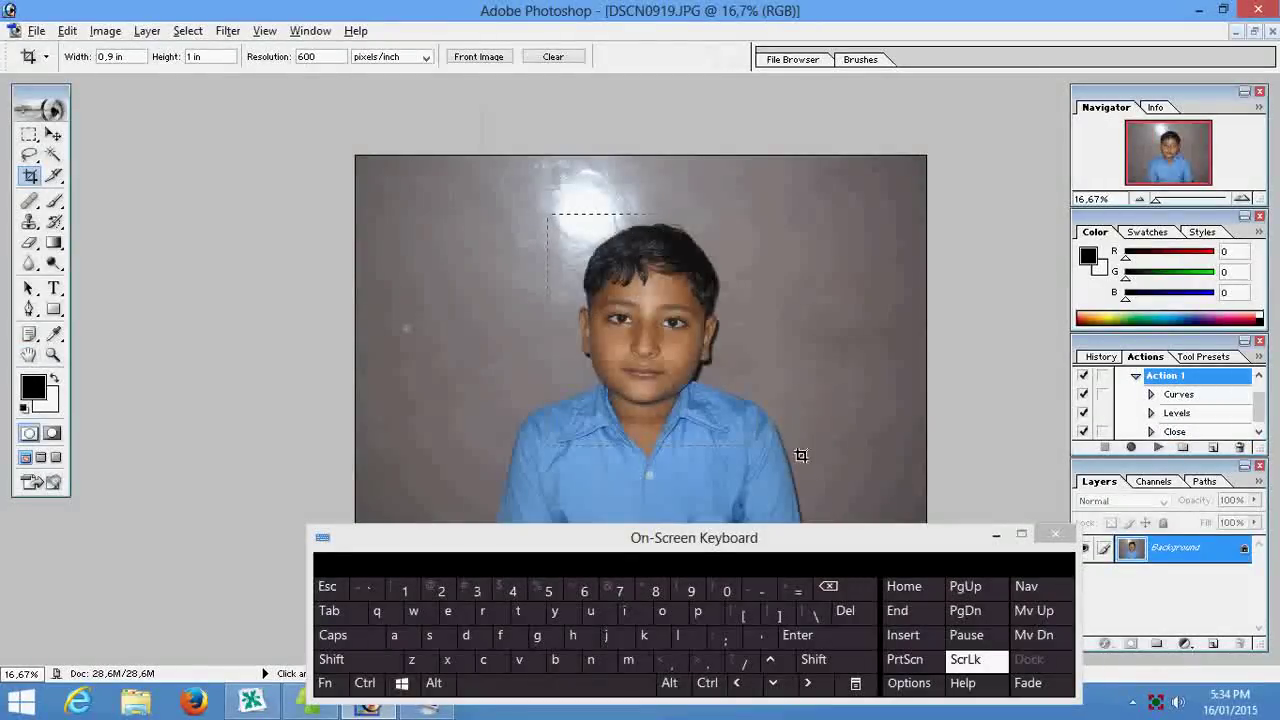
Step: Crop DSCN0919 around the boy and run Action 1 on it
left_click_drag(801, 455, 799, 455)
left_click_drag(711, 438, 690, 431)
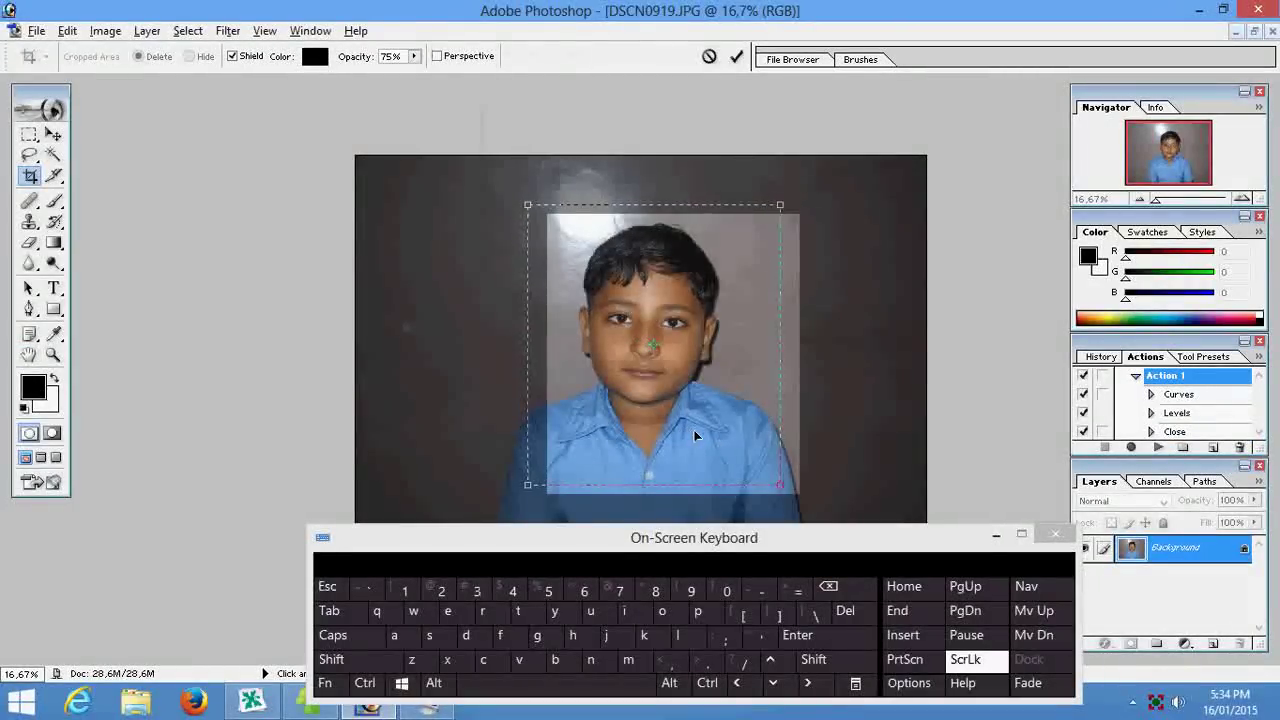
left_click(797, 635)
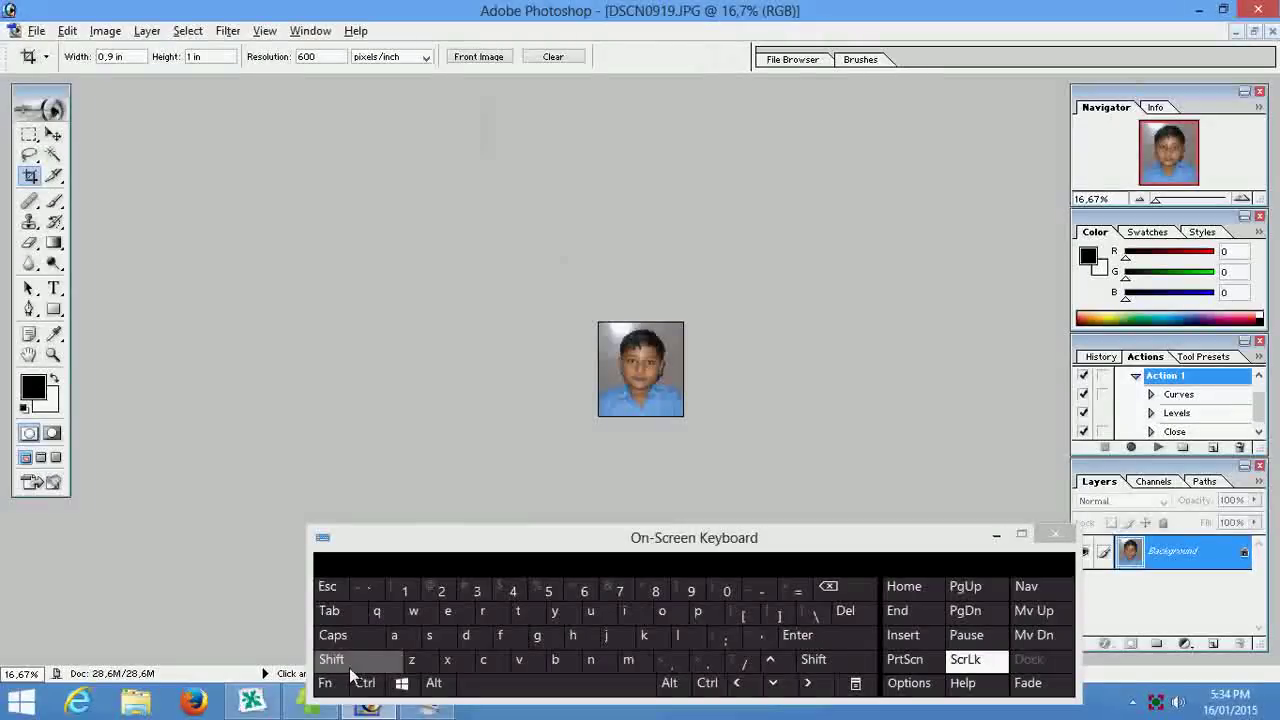
left_click(327, 683)
left_click(436, 593)
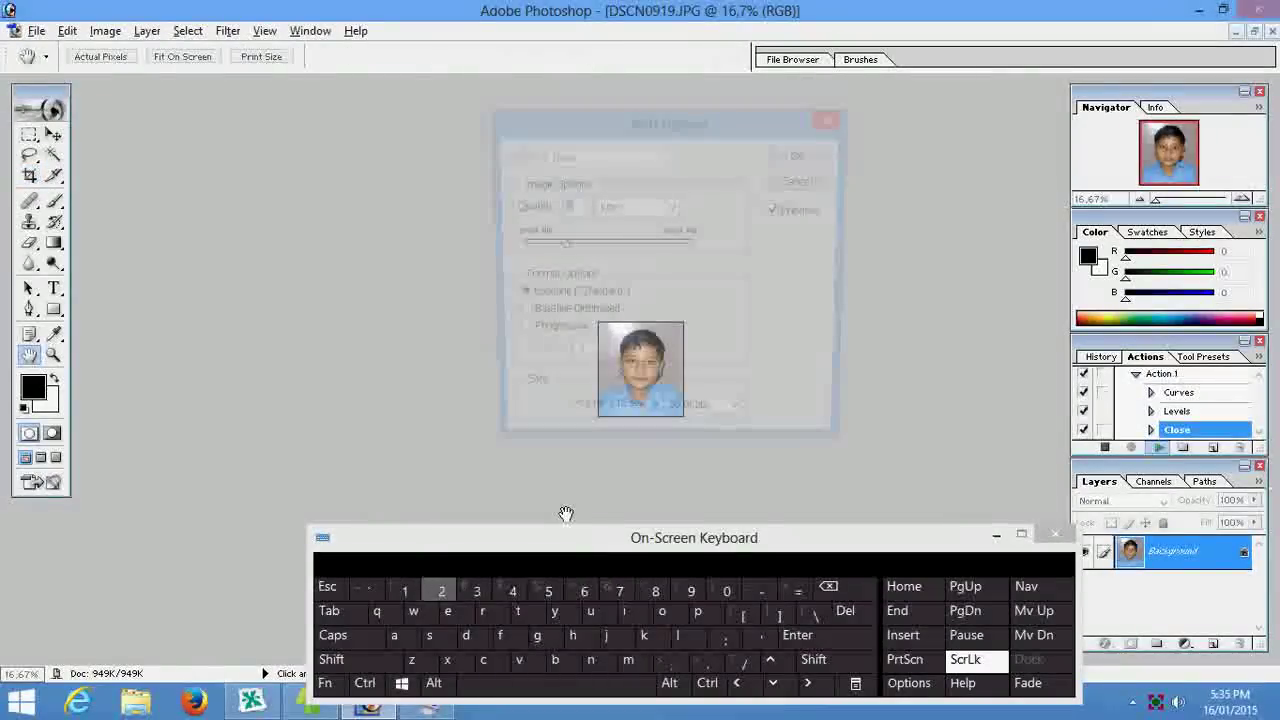
Step: Finish saving DSCN0919, then crop DSCN0918 and save it with Action 1
left_click(806, 157)
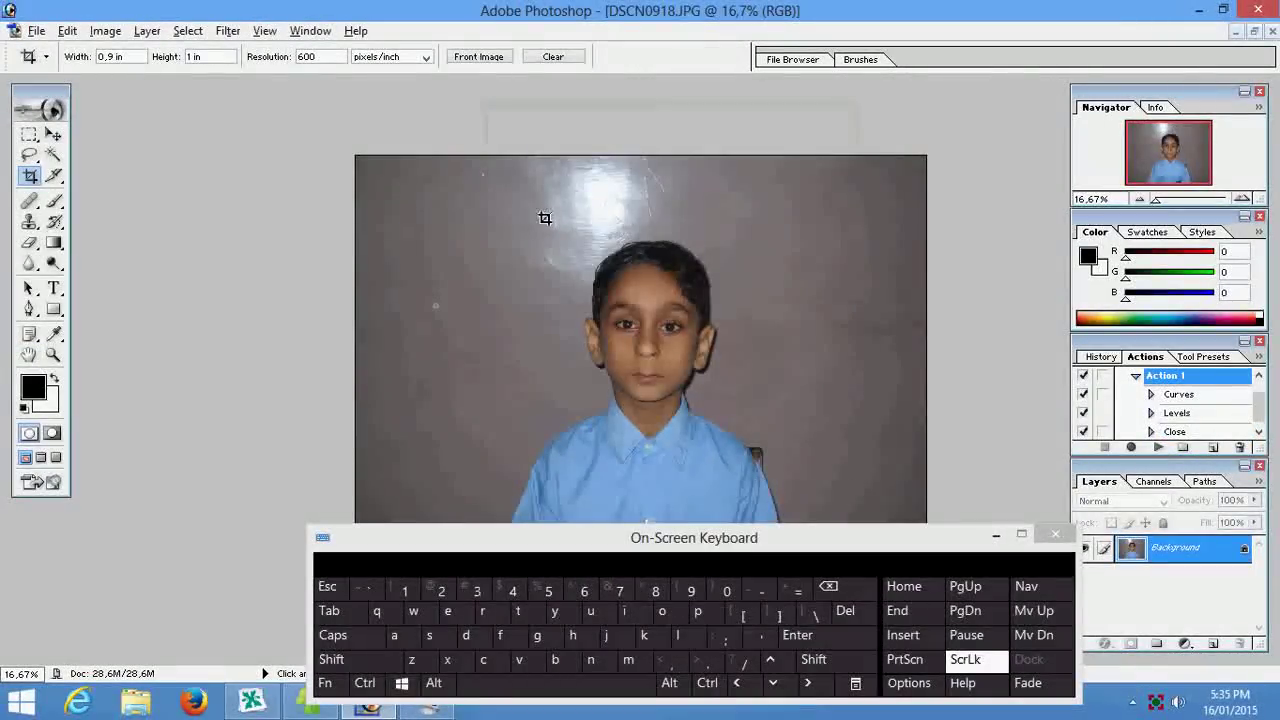
left_click_drag(803, 490, 804, 491)
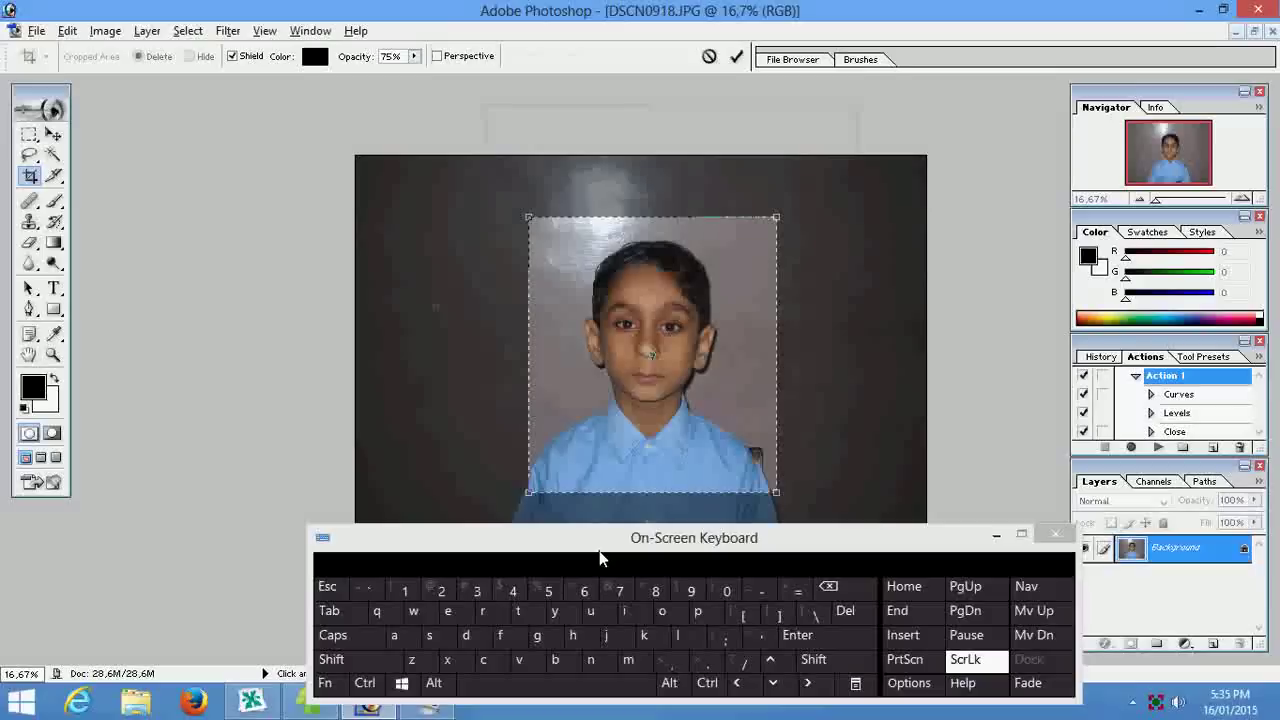
left_click(324, 684)
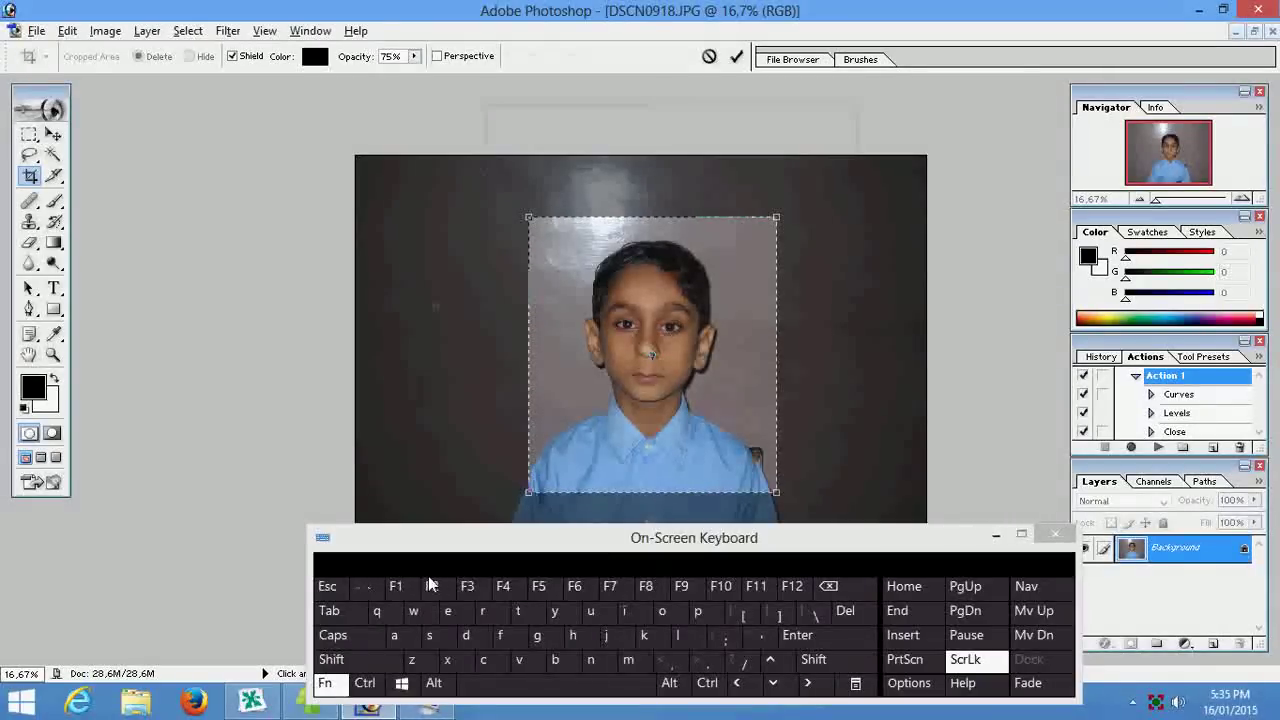
left_click(435, 584)
left_click(324, 684)
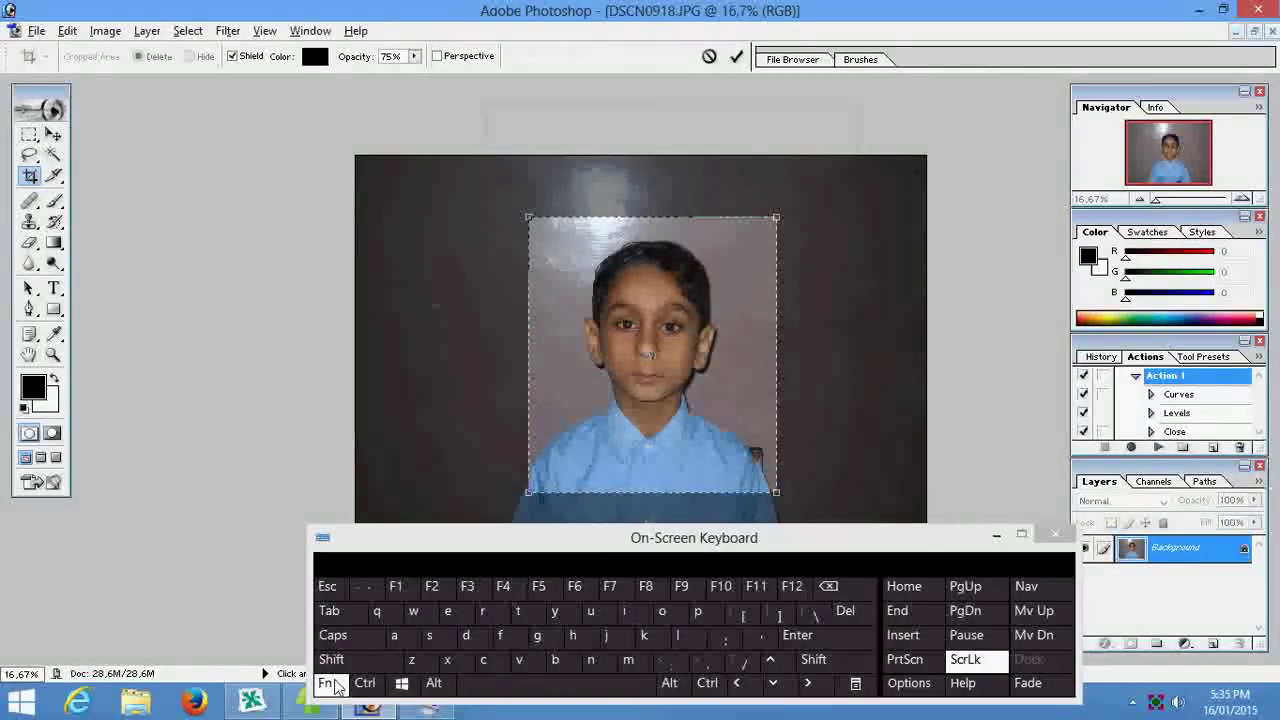
left_click(797, 635)
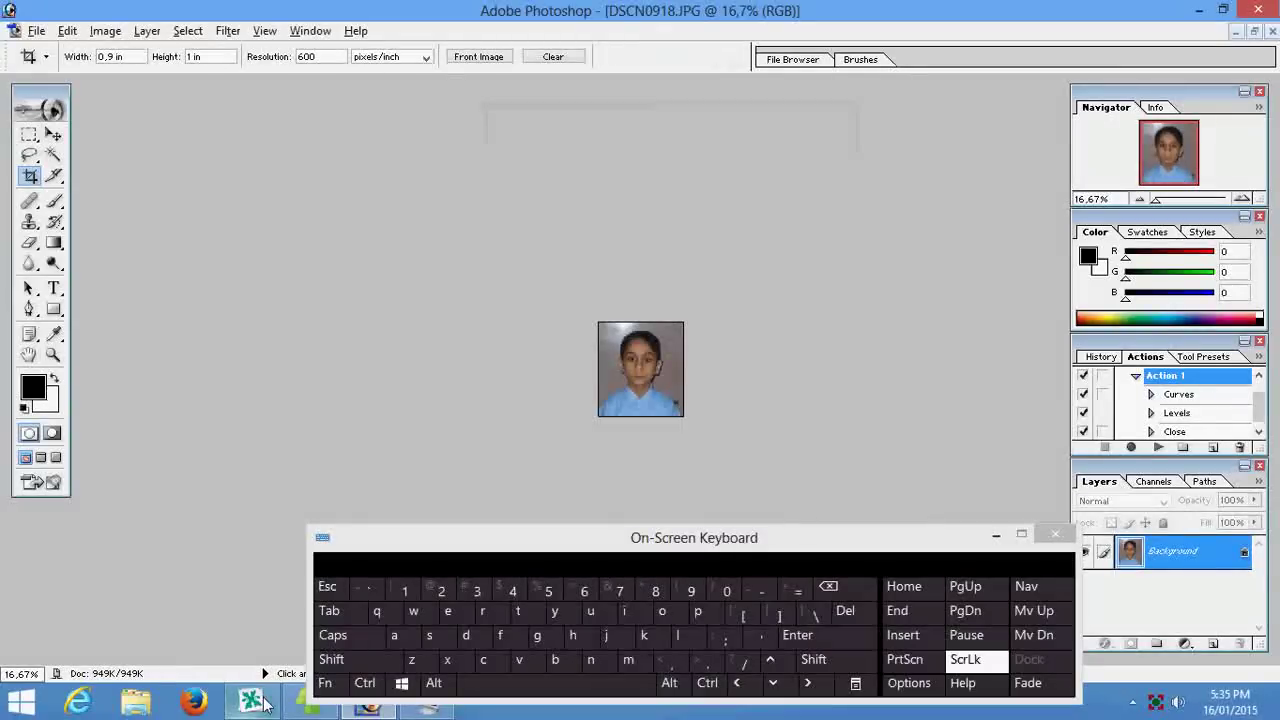
left_click(468, 588)
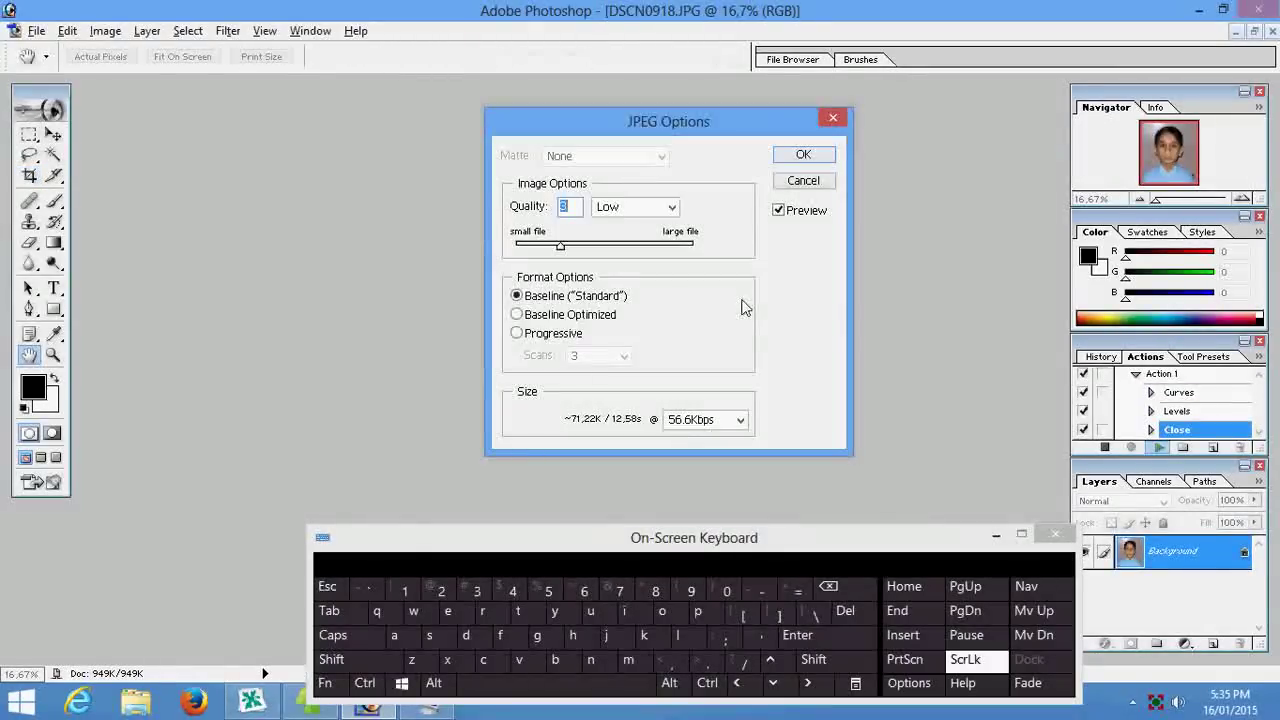
left_click(803, 155)
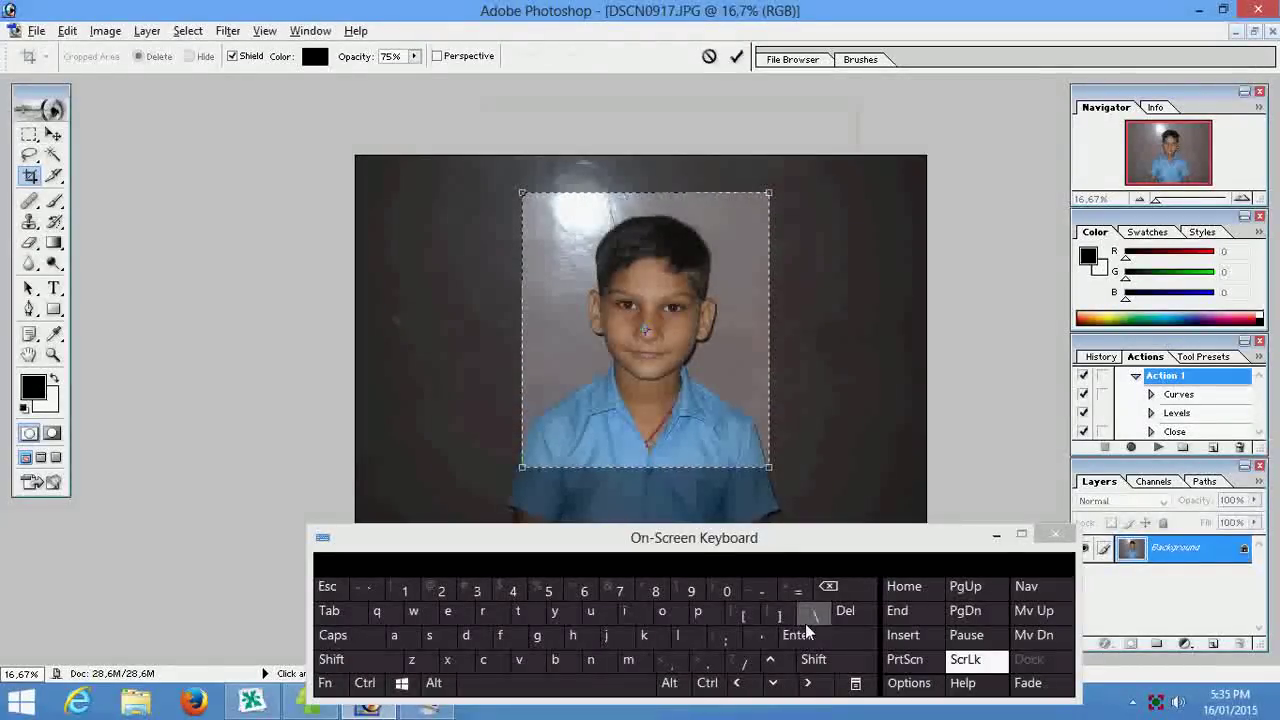
Step: Crop DSCN0917 and DSCN0916 and save each as JPEG with Action 1
left_click(800, 636)
left_click(326, 683)
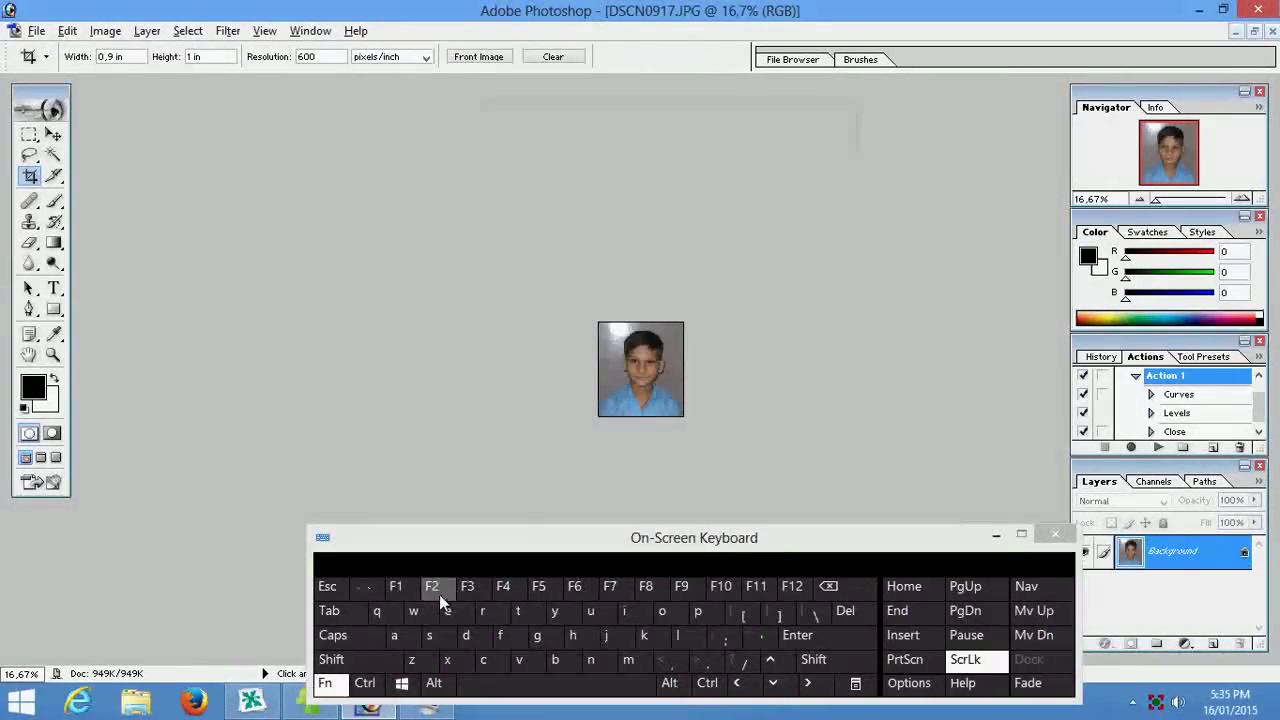
left_click(441, 591)
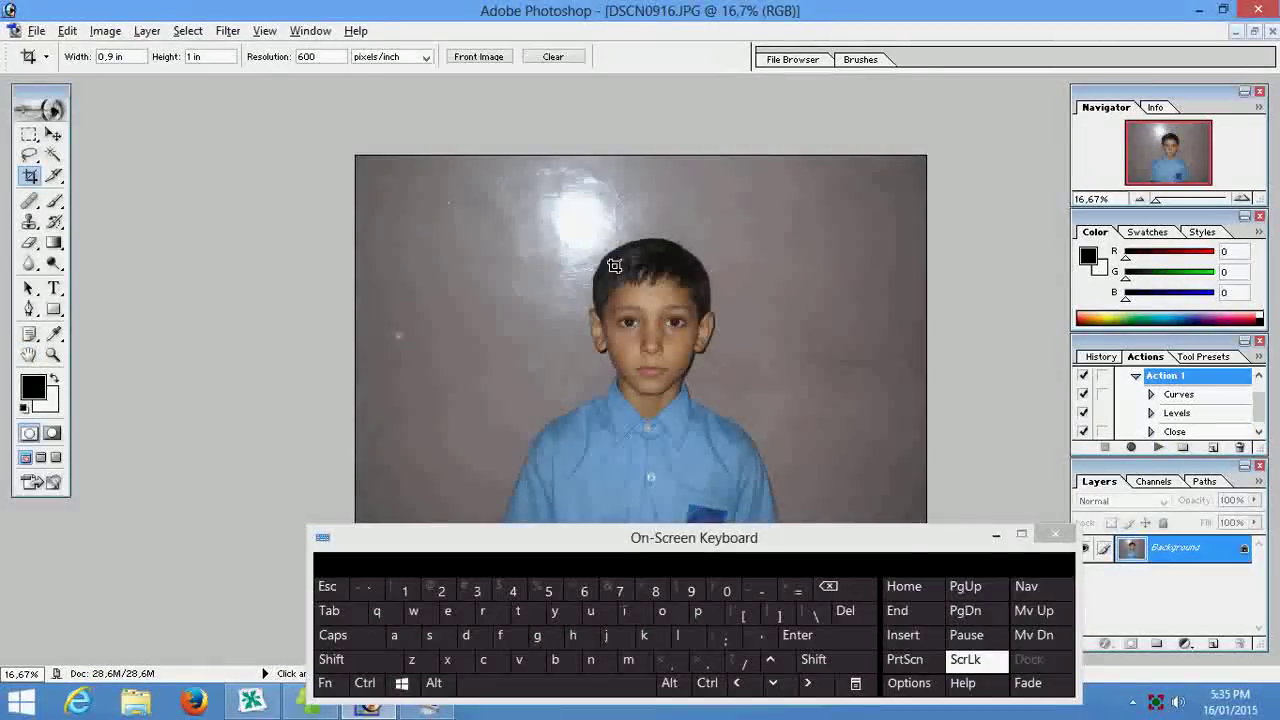
left_click_drag(760, 455, 762, 472)
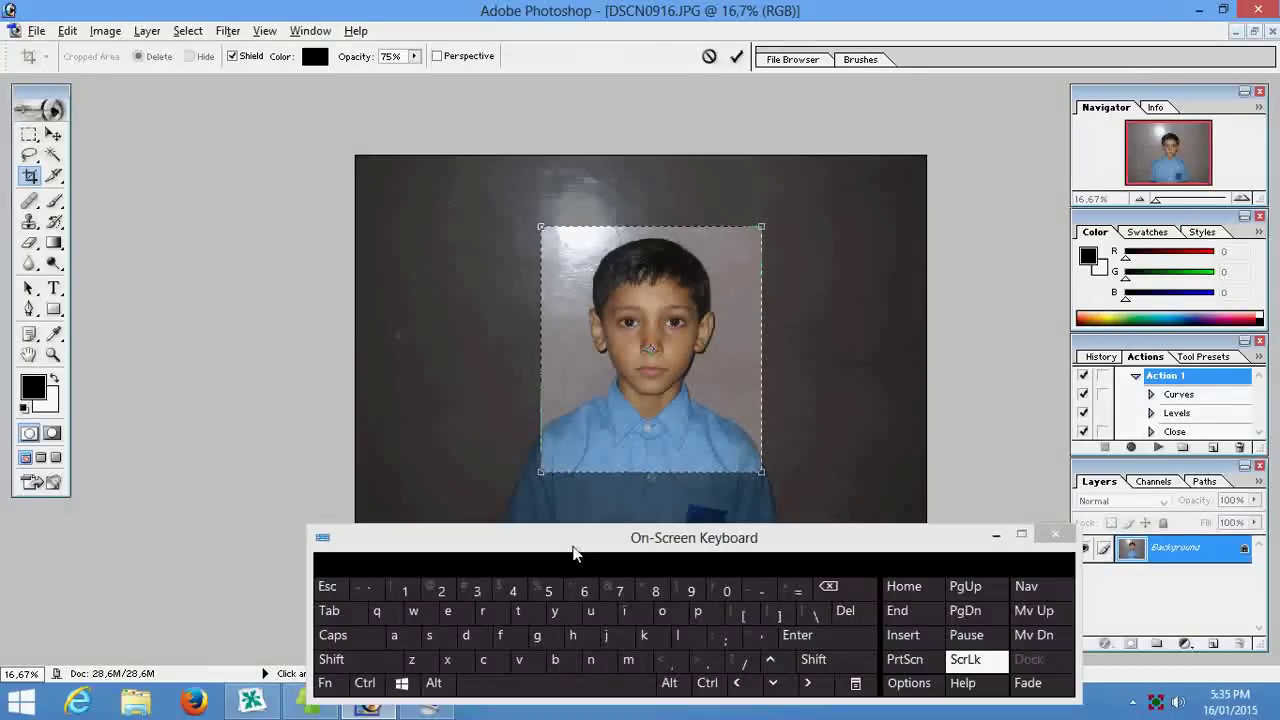
left_click(800, 637)
left_click(325, 690)
left_click(441, 590)
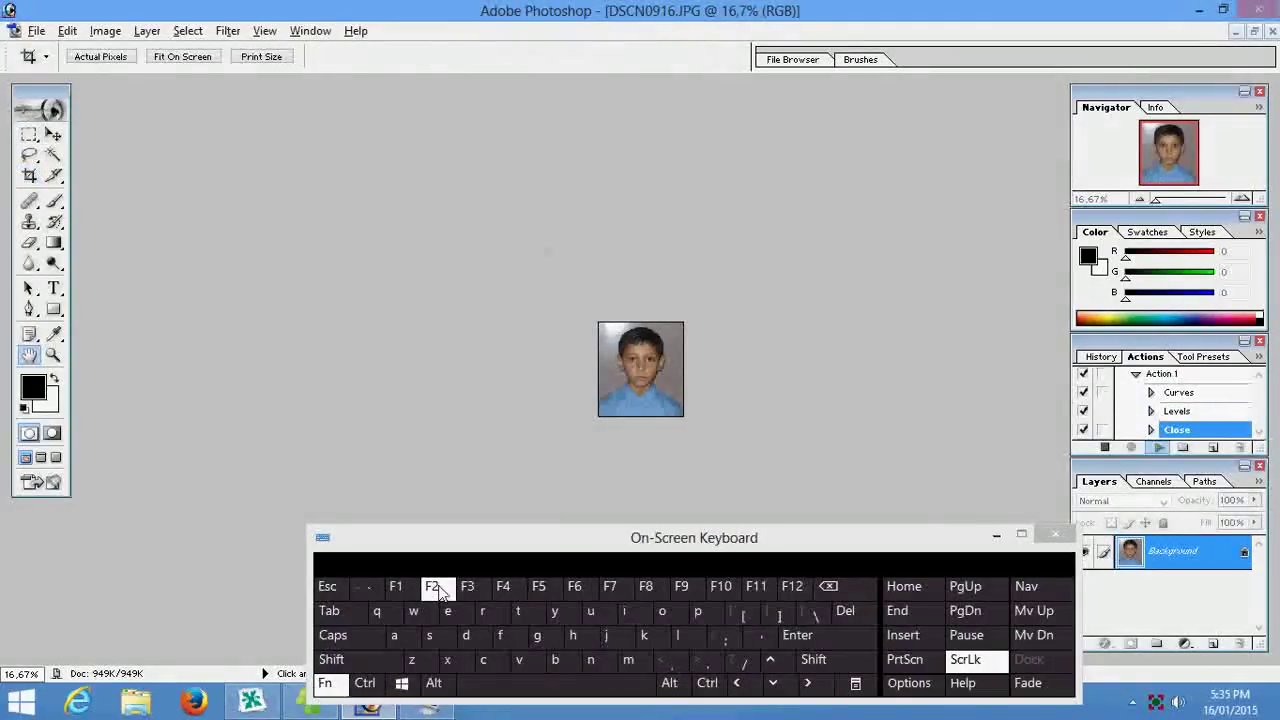
left_click(805, 158)
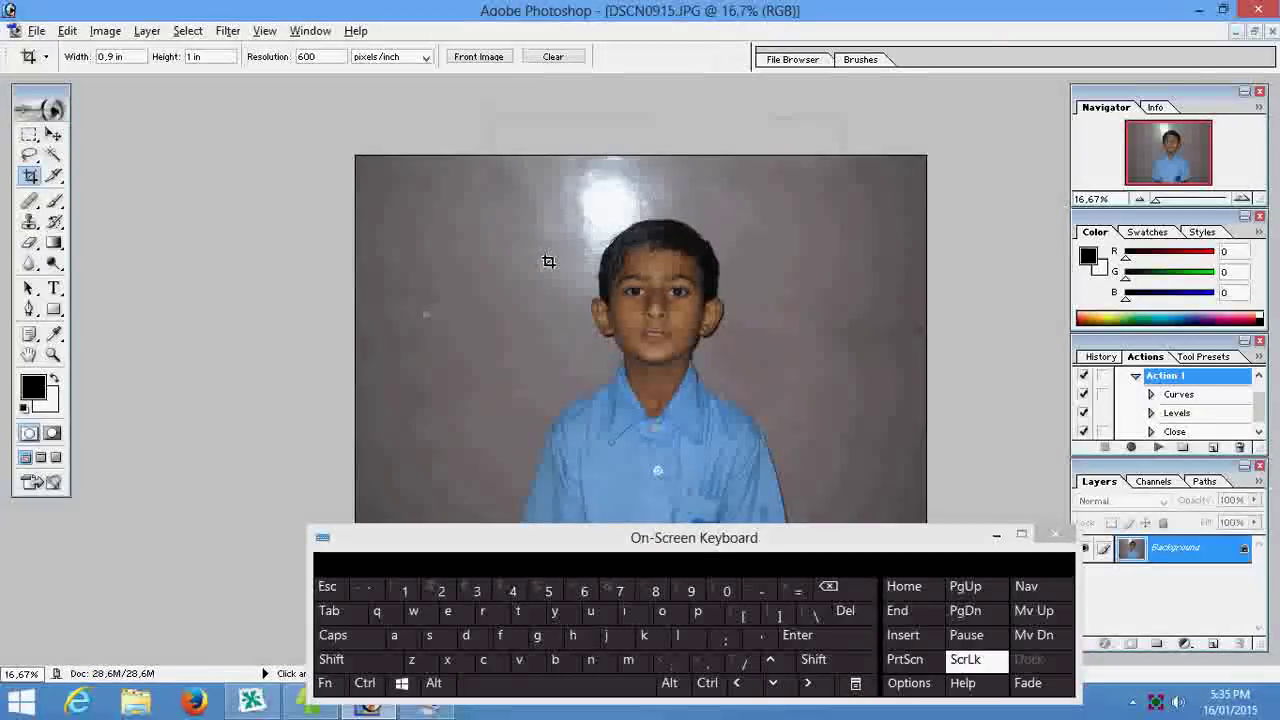
Step: Crop DSCN0915 centred on the boy's face and save it with Action 1
left_click_drag(752, 408, 733, 397)
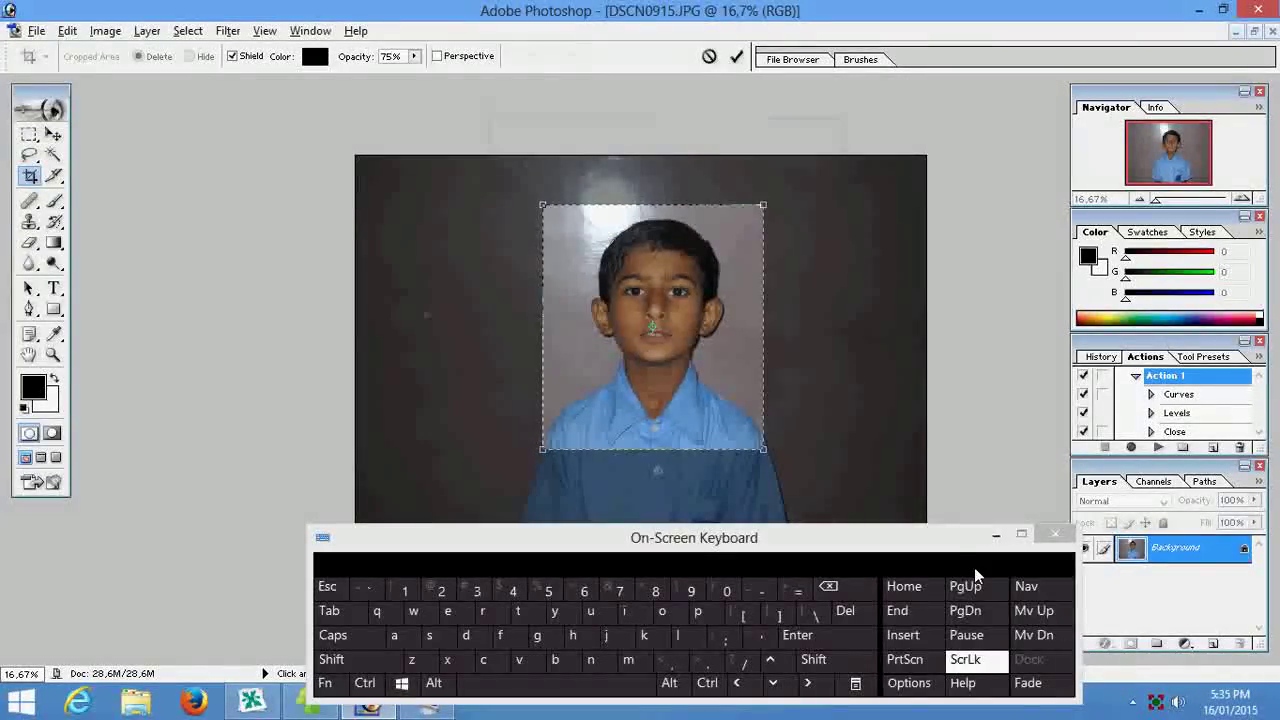
left_click(842, 644)
left_click(324, 684)
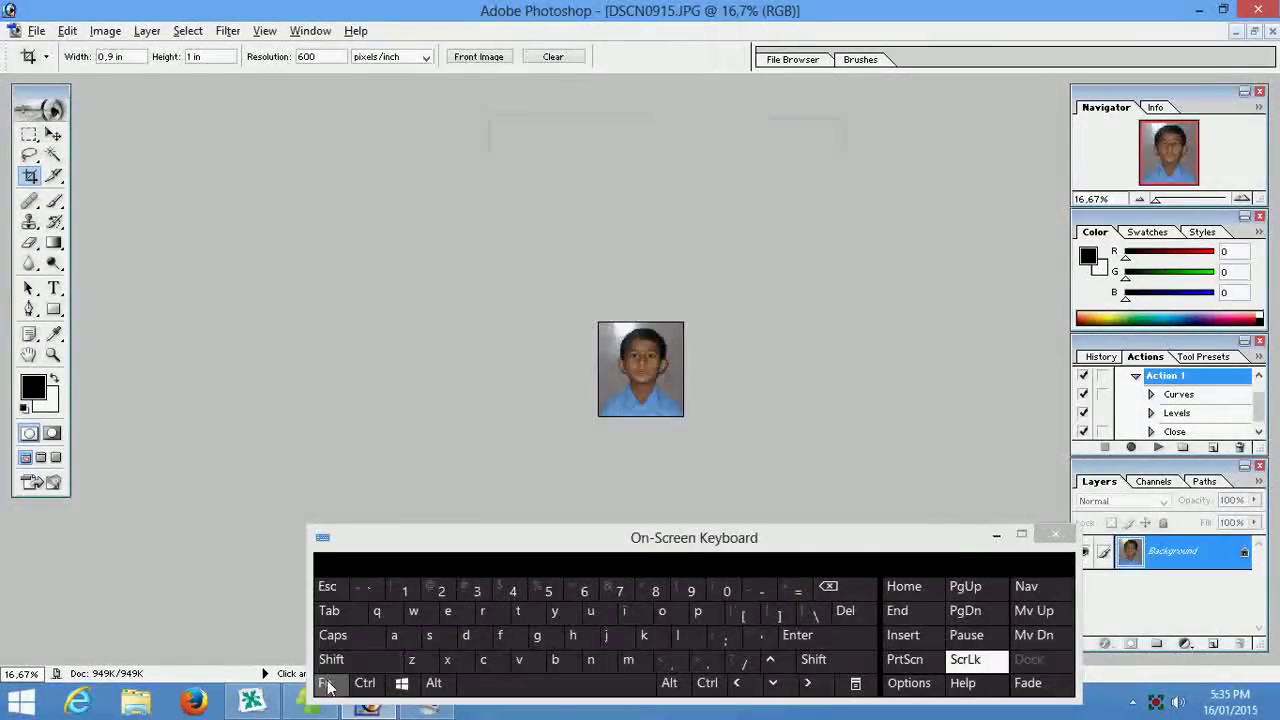
left_click(439, 598)
left_click(803, 156)
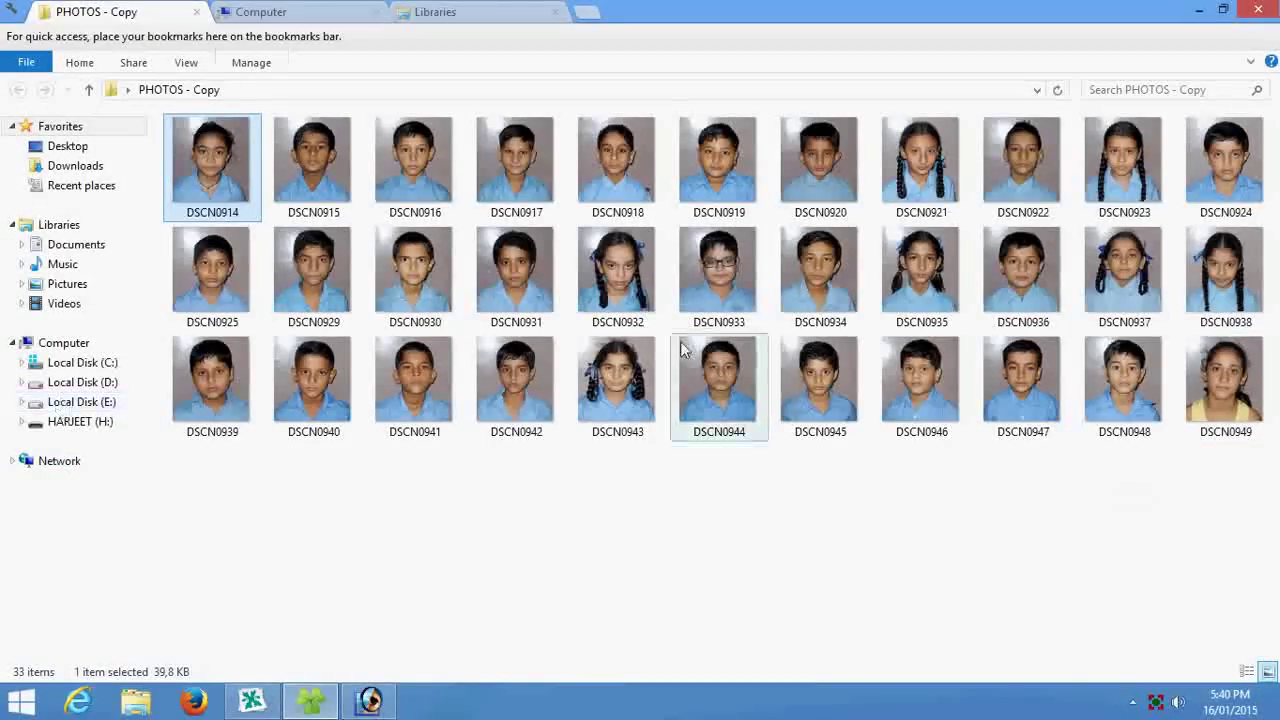
Step: Check DSCN0915's properties showing a 38.0 KB JPG, then bring up DSCN0916's options
left_click_drag(1214, 506, 677, 506)
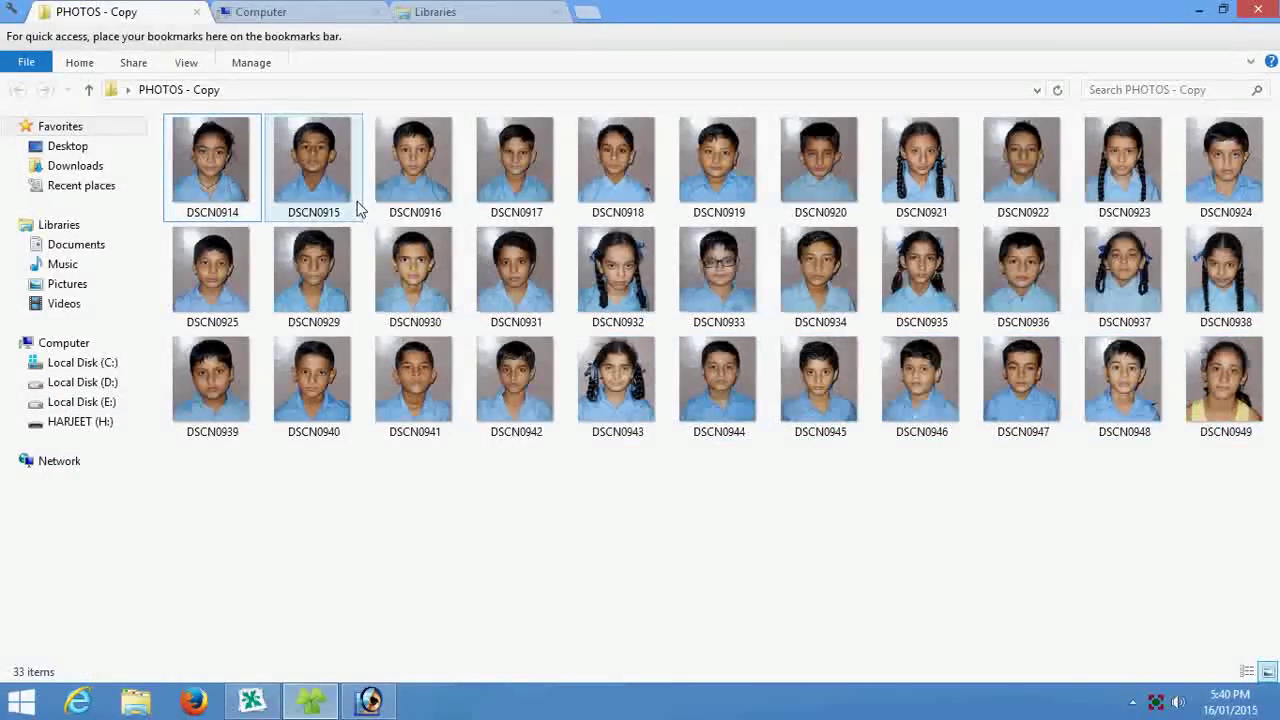
right_click(305, 177)
left_click(480, 614)
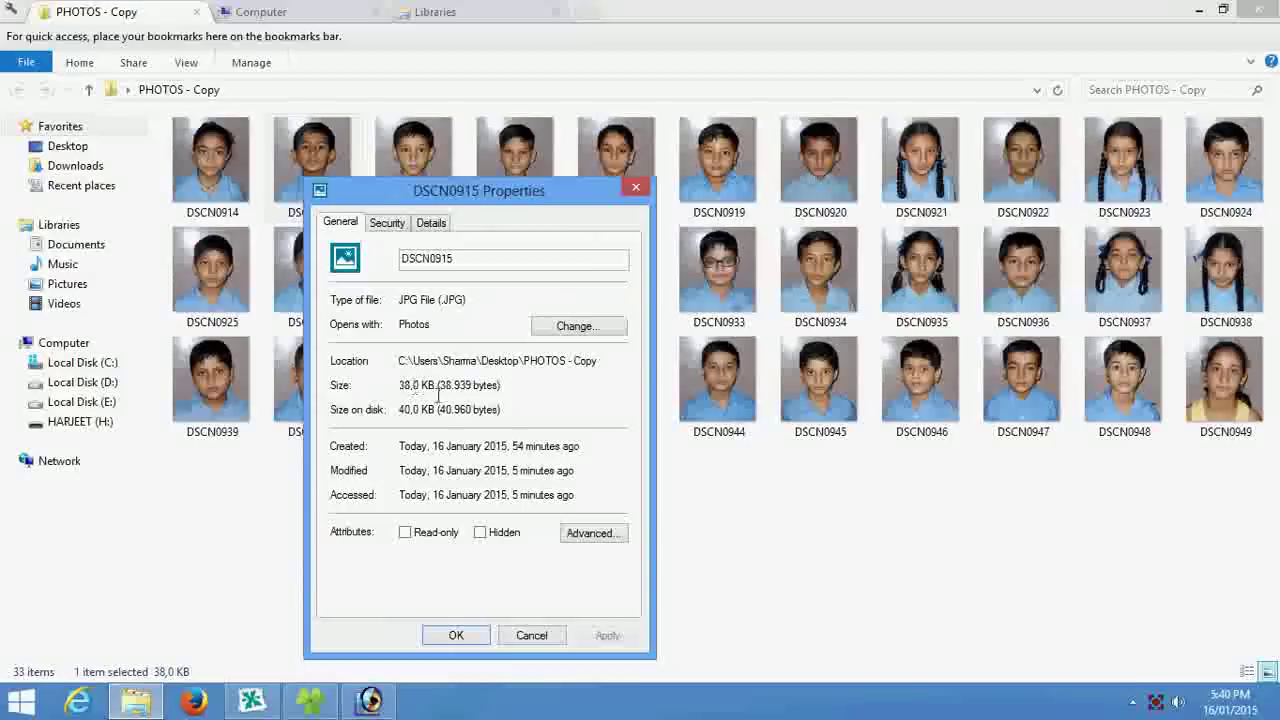
left_click(531, 635)
right_click(440, 164)
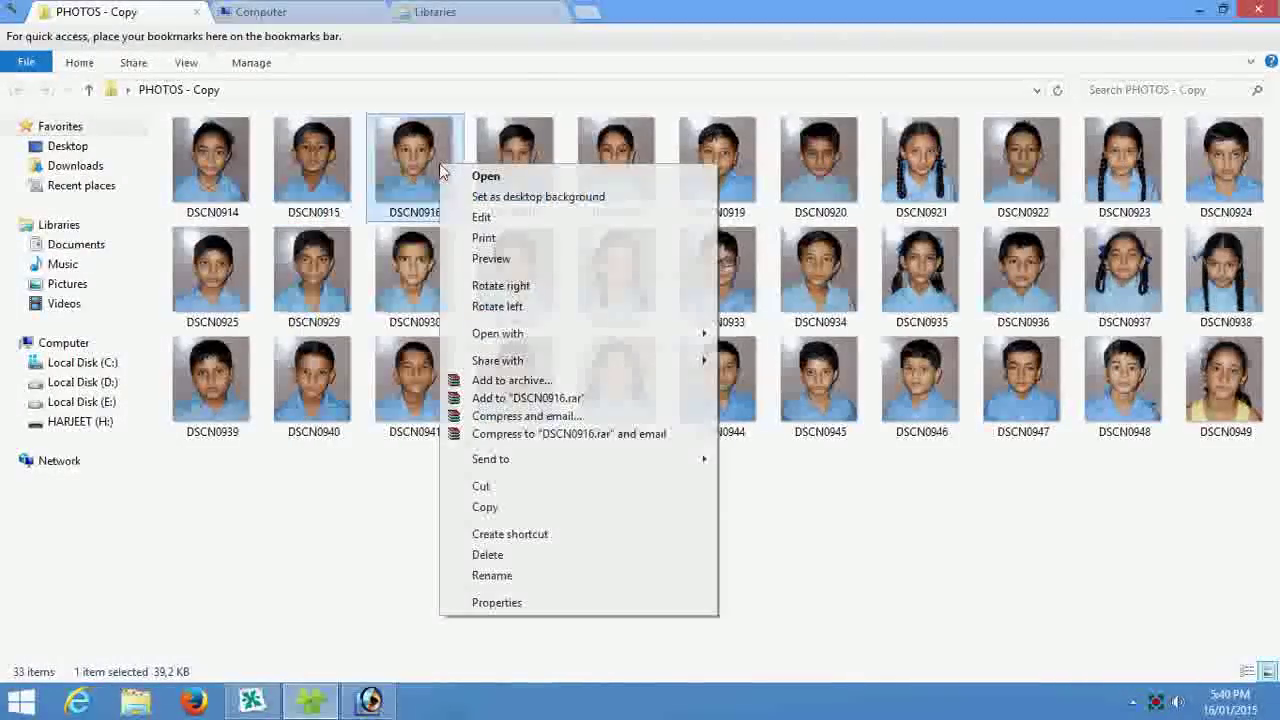
Step: Preview the cropped DSCN0916 and DSCN0933 in Windows Photo Viewer
left_click(531, 262)
scroll(714, 390, "up", 4)
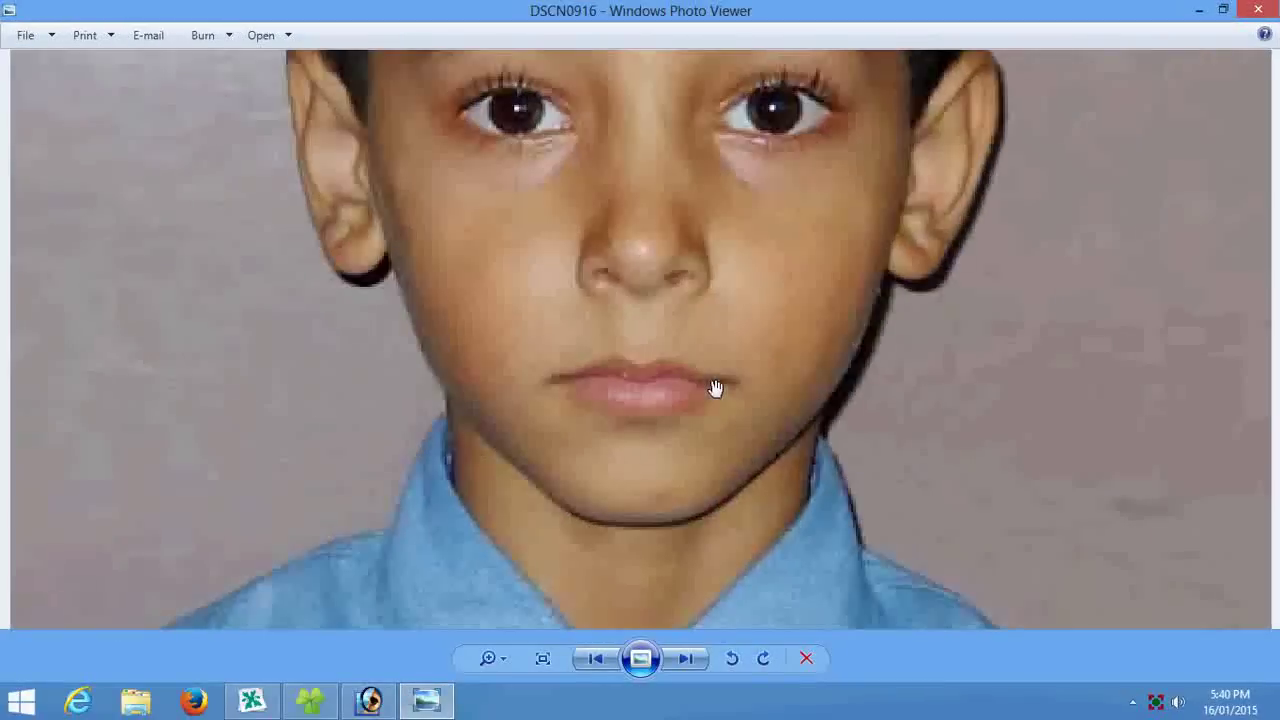
scroll(715, 388, "down", 4)
scroll(909, 340, "up", 1)
scroll(910, 345, "down", 2)
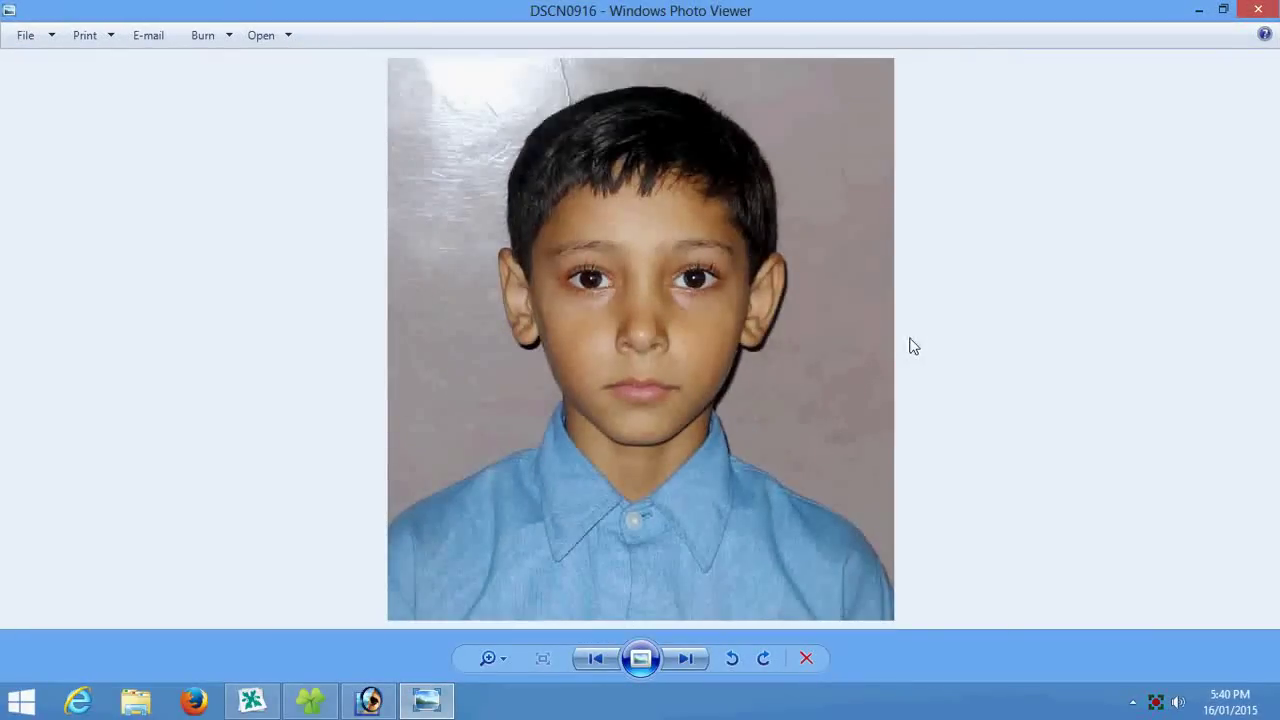
scroll(686, 300, "up", 2)
scroll(686, 295, "down", 2)
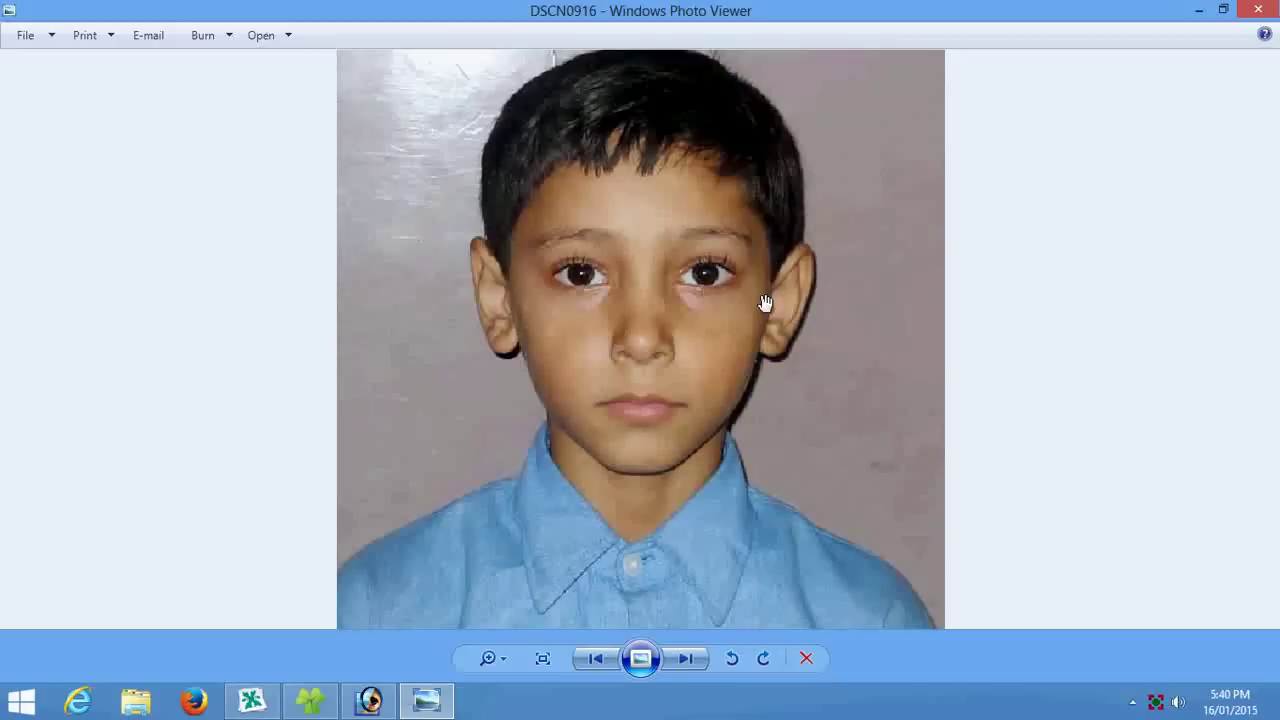
left_click(1262, 12)
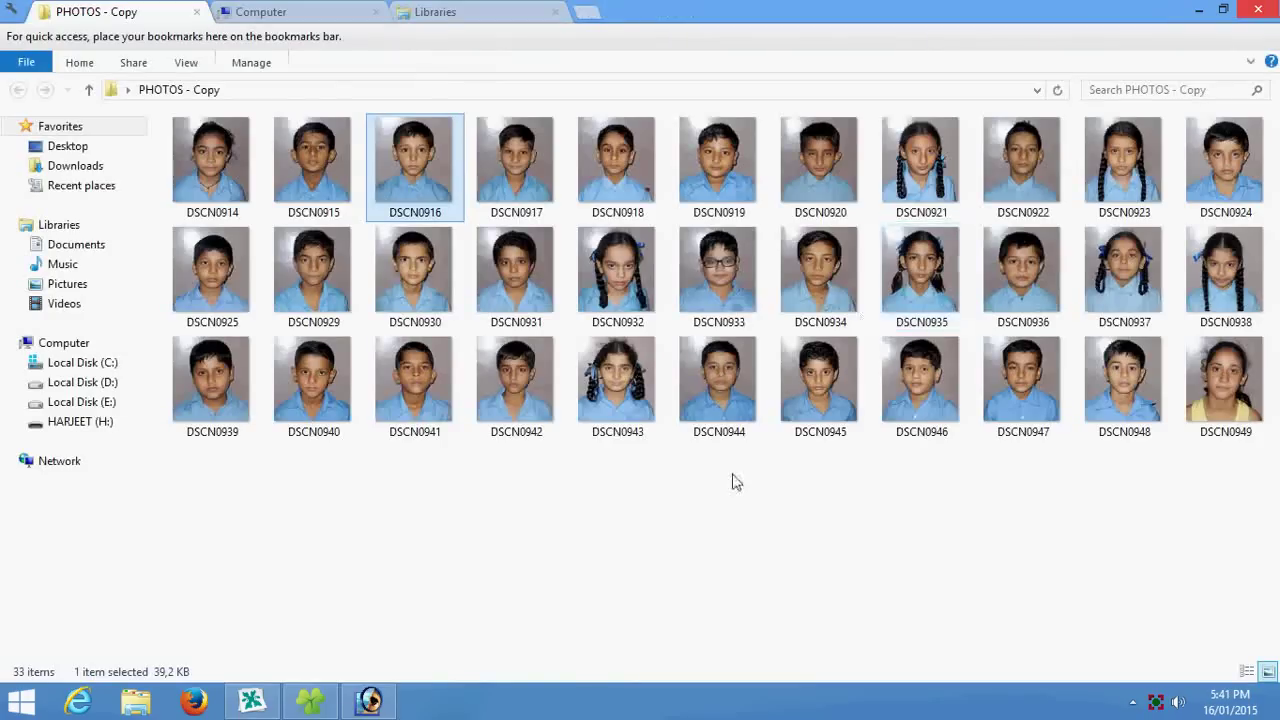
right_click(710, 240)
left_click(811, 326)
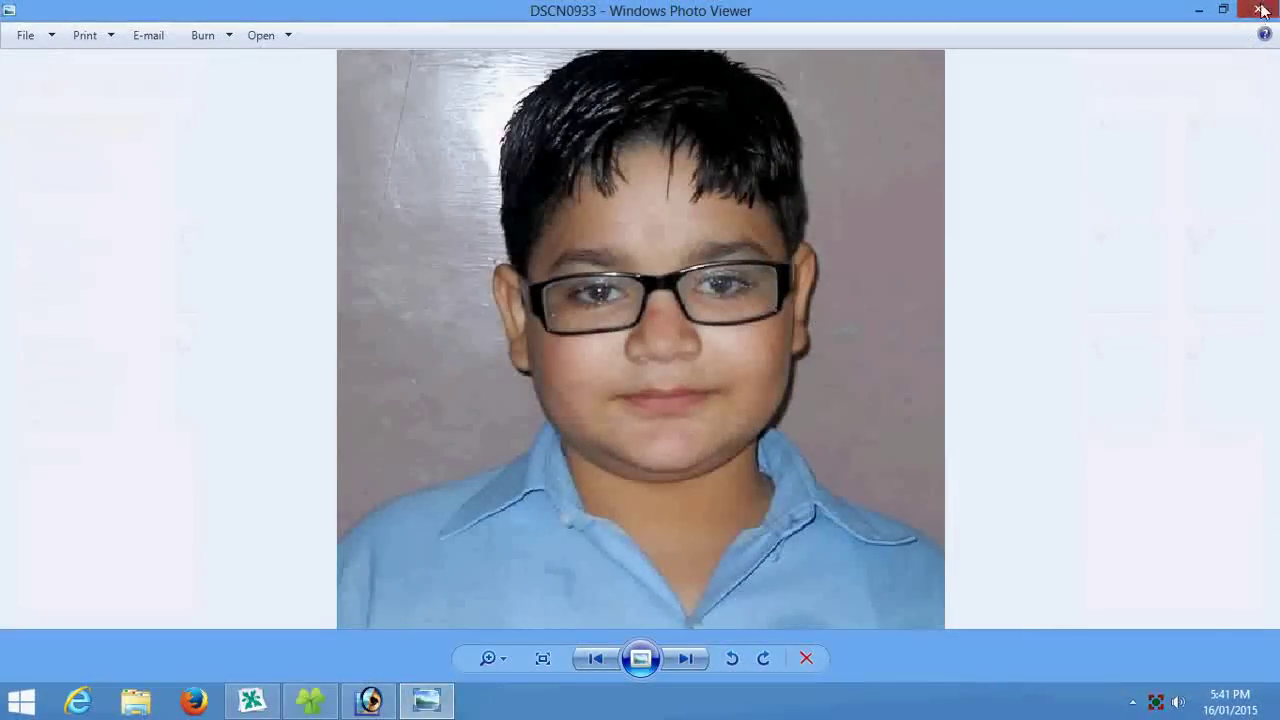
left_click(1262, 10)
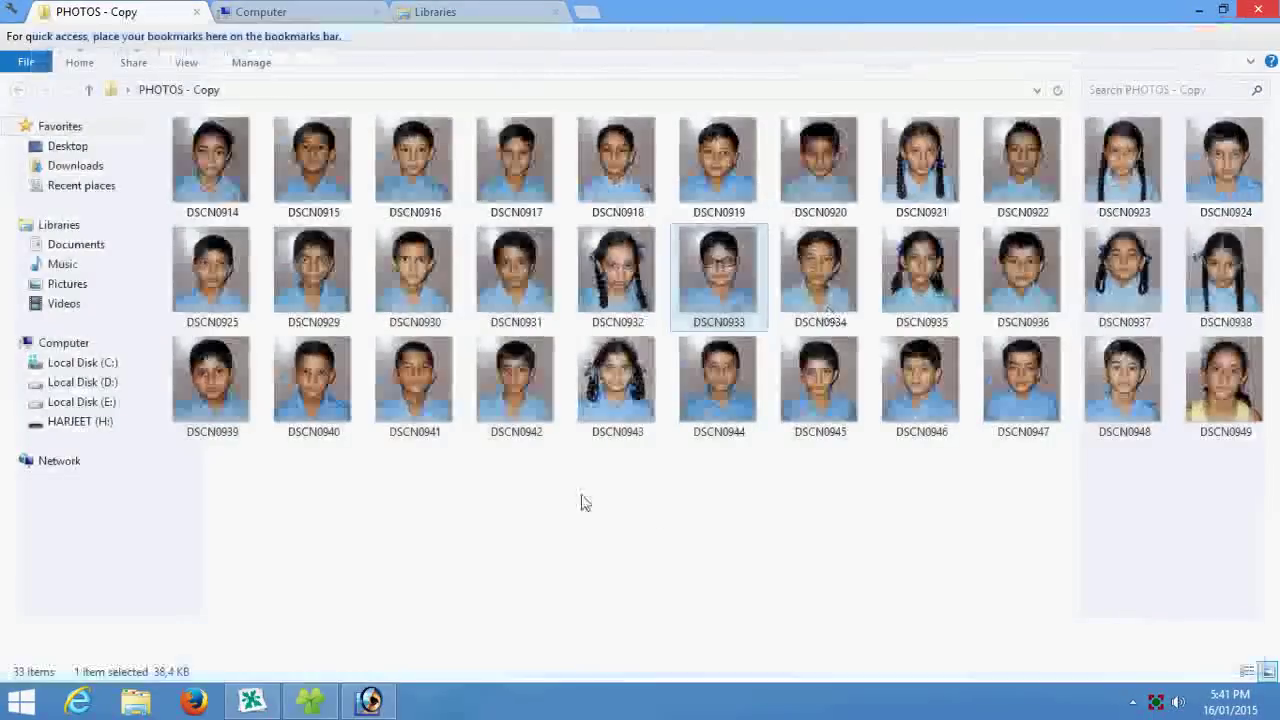
Step: Copy the DSCN0914 photo to the clipboard
left_click(229, 188)
right_click(229, 188)
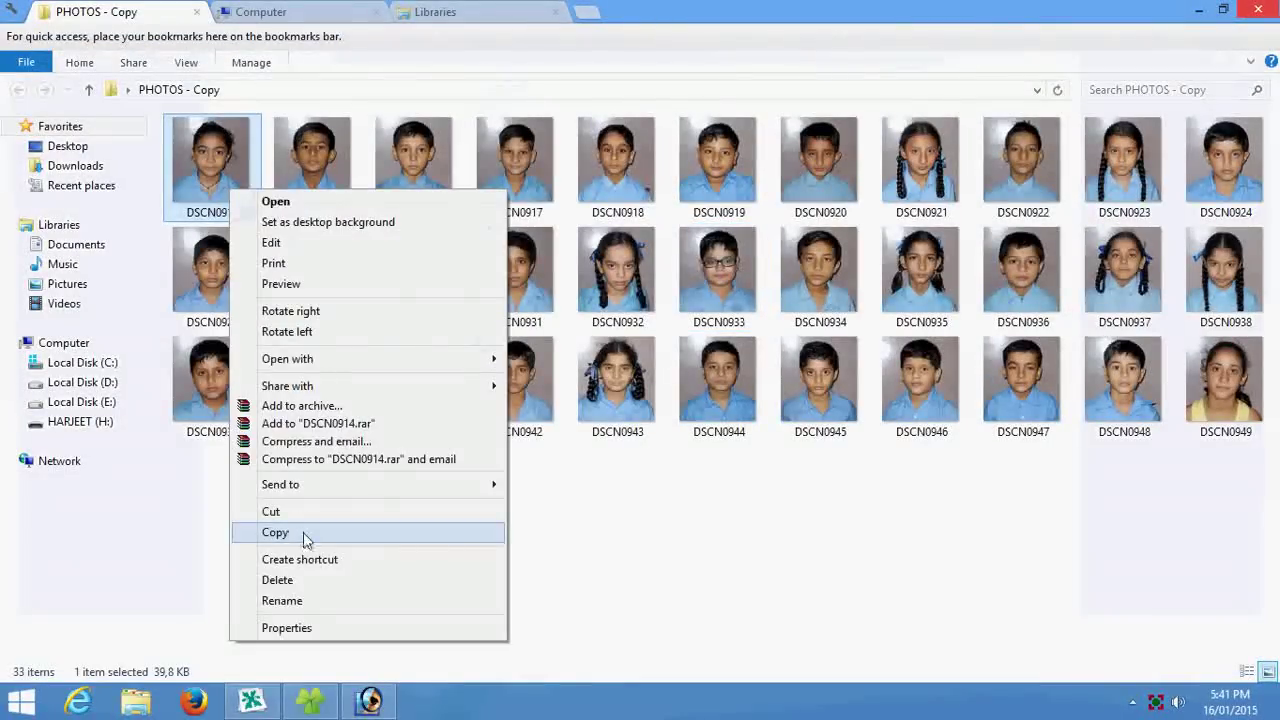
left_click(305, 532)
Step: Paste the portrait into POWER.cdr and move it to the right of the page
left_click(252, 700)
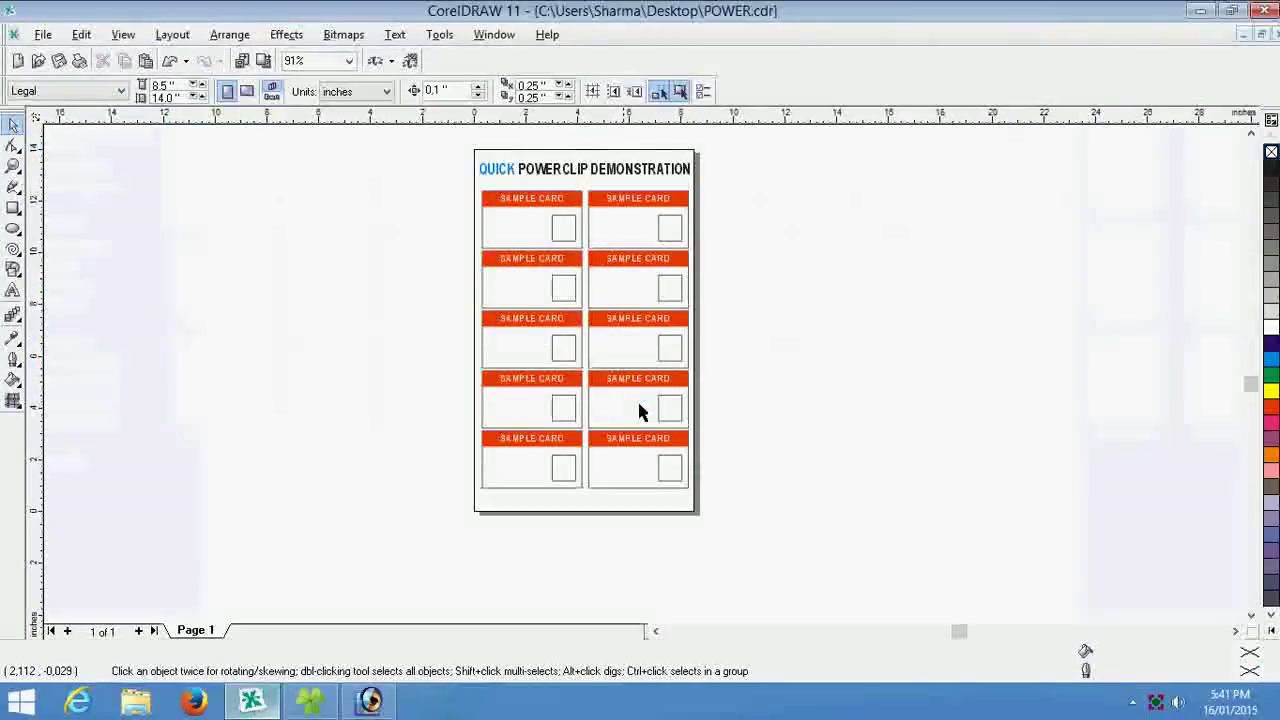
left_click(540, 177)
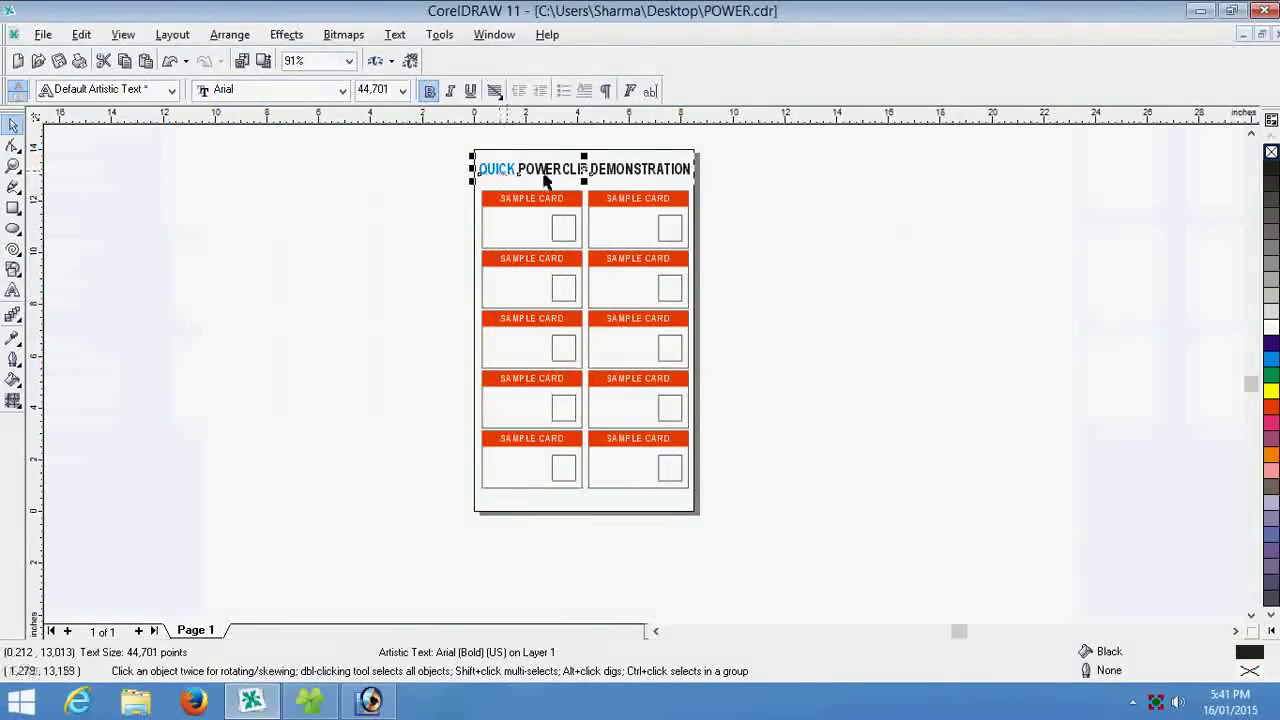
key("Escape")
right_click(780, 200)
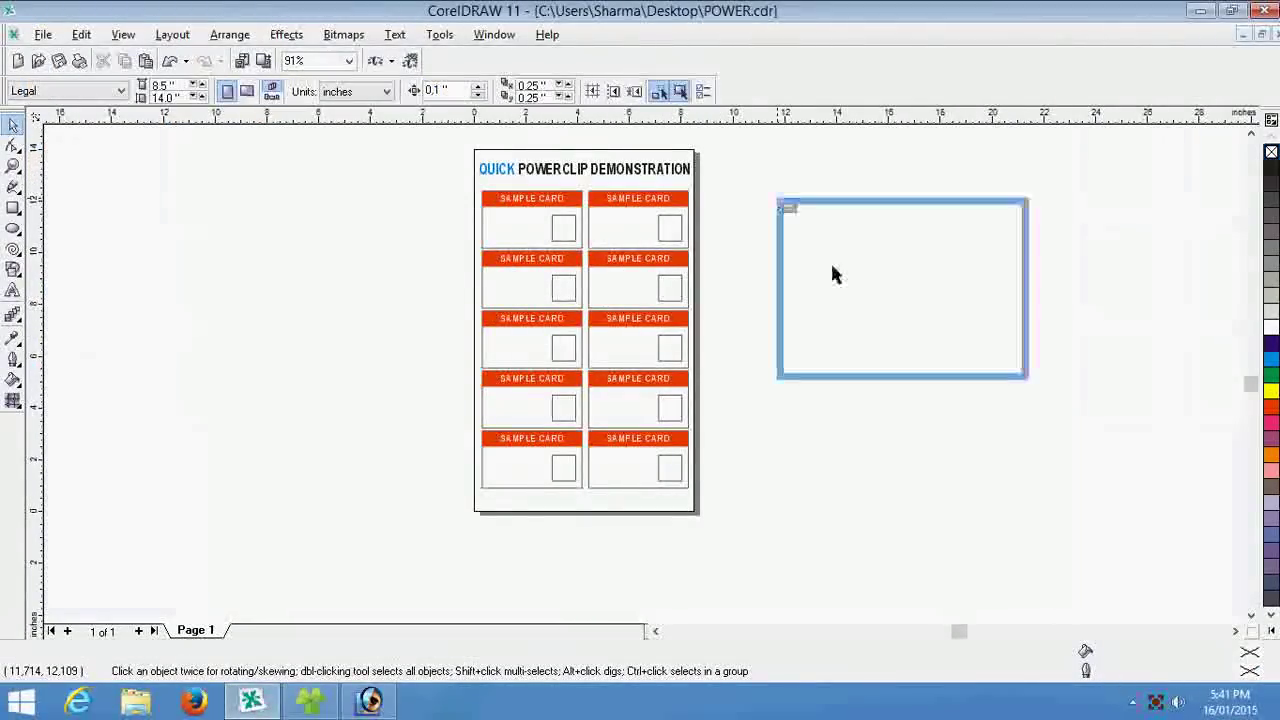
left_click(880, 312)
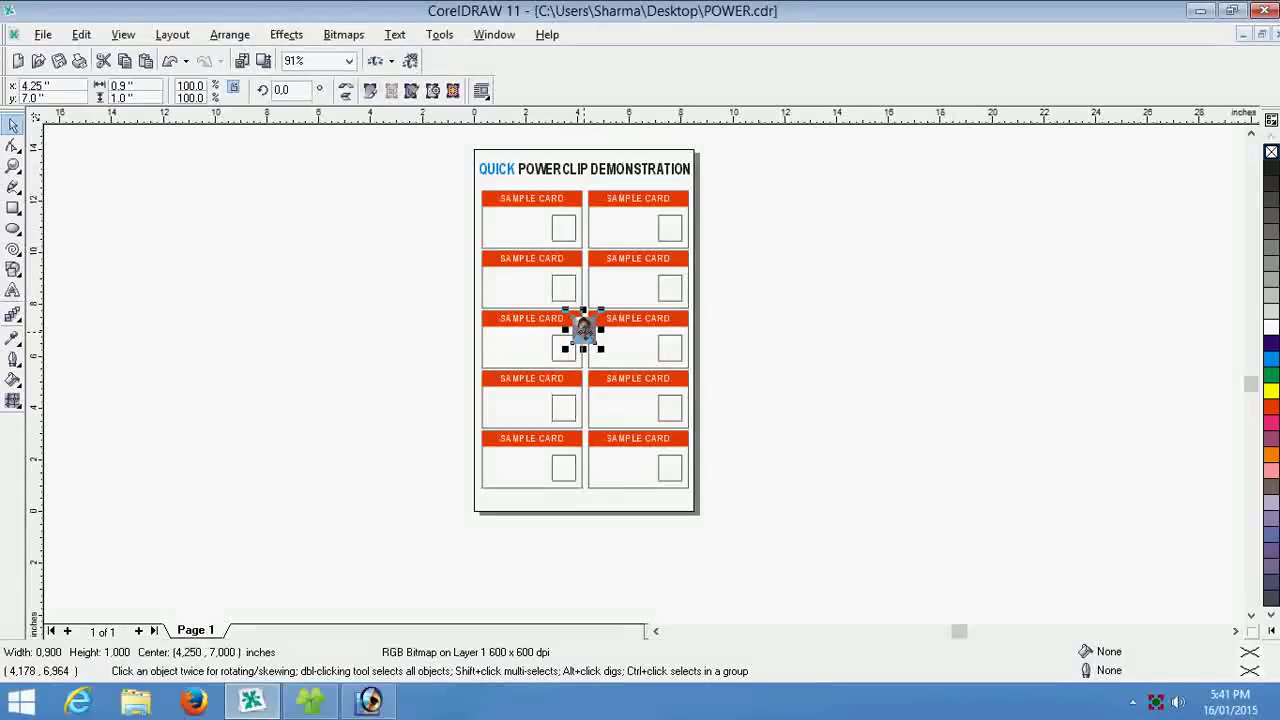
left_click_drag(584, 329, 886, 345)
Step: PowerClip the portrait inside the first card's photo box
left_click(287, 34)
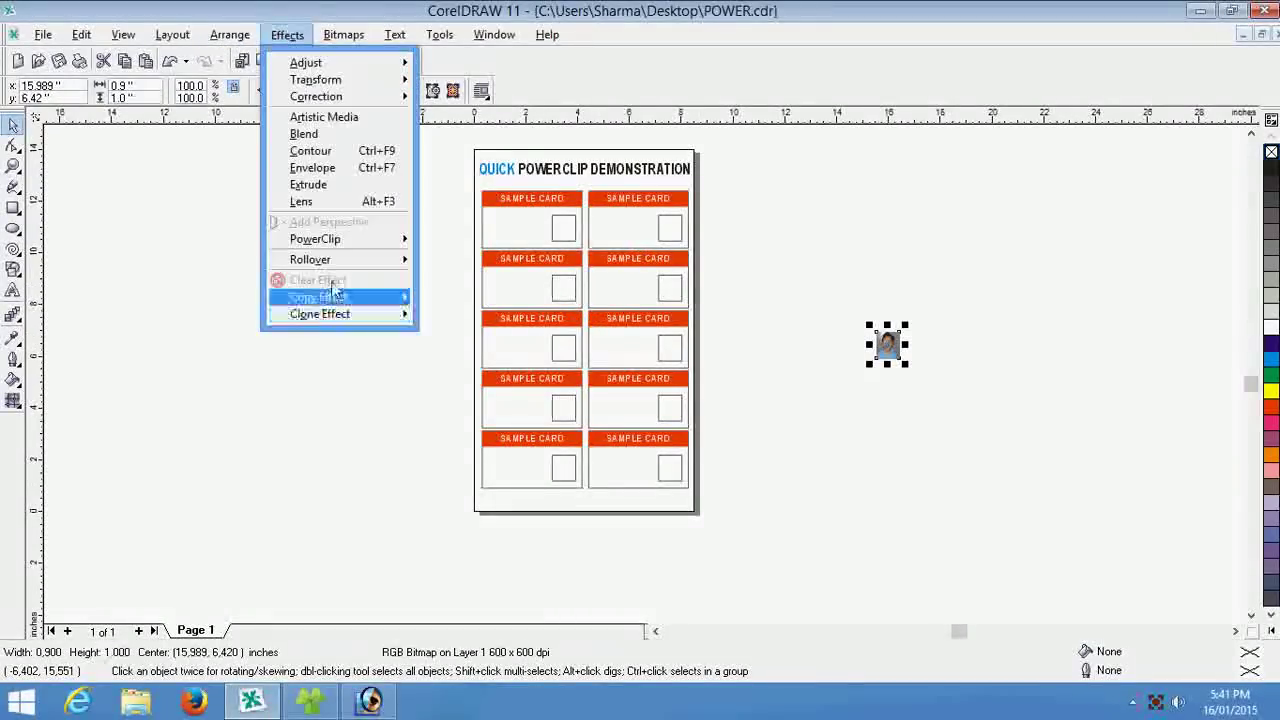
mouse_move(335, 239)
left_click(520, 248)
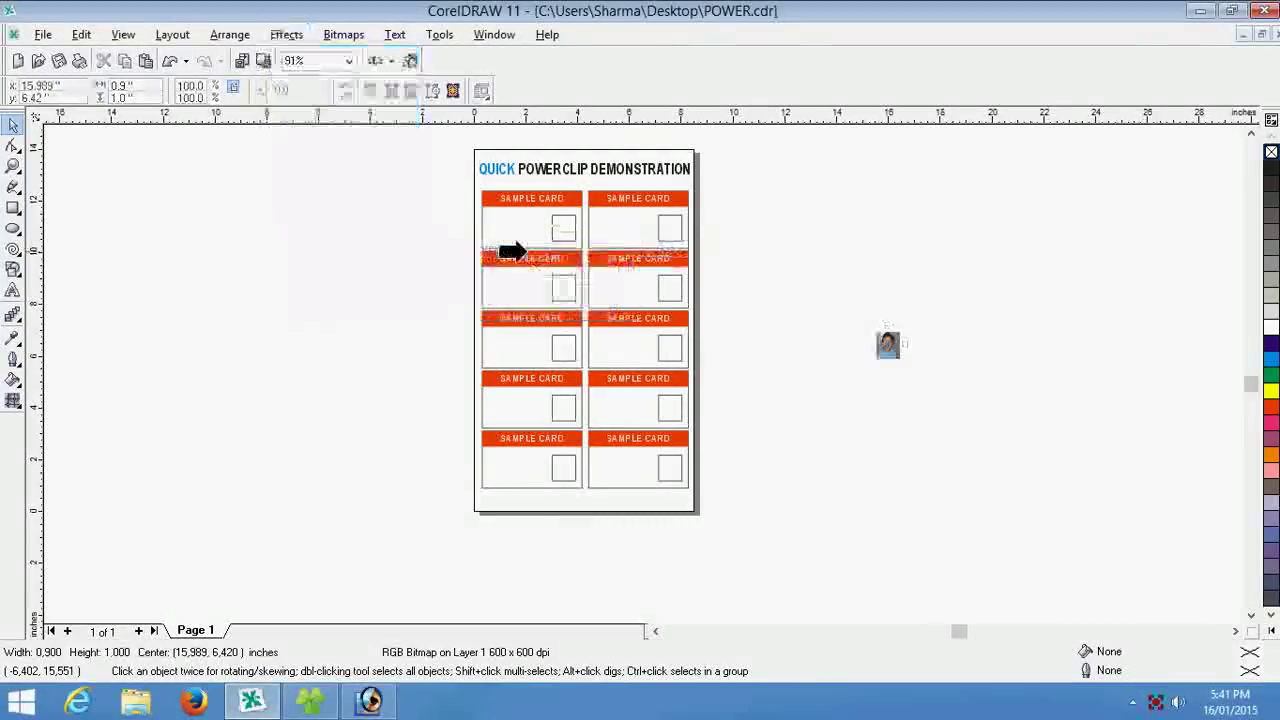
left_click(565, 228)
Step: Extract the portrait from the card's box and delete it
right_click(565, 228)
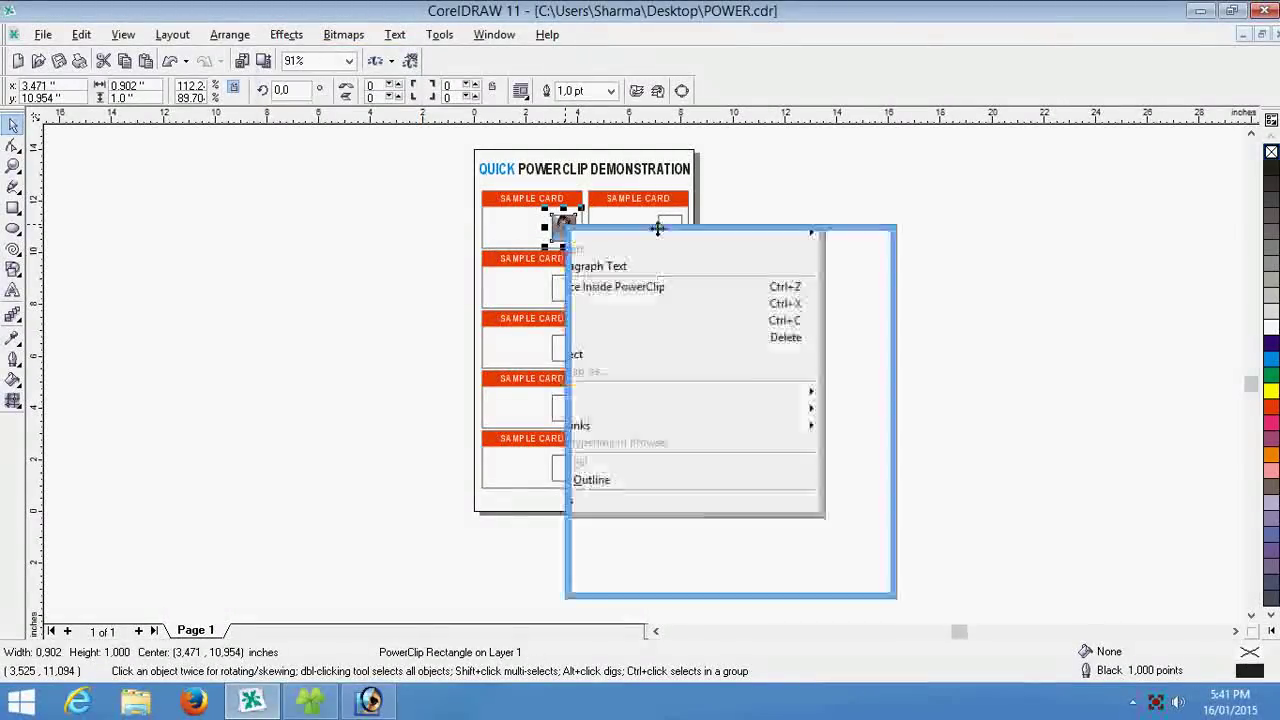
left_click(660, 244)
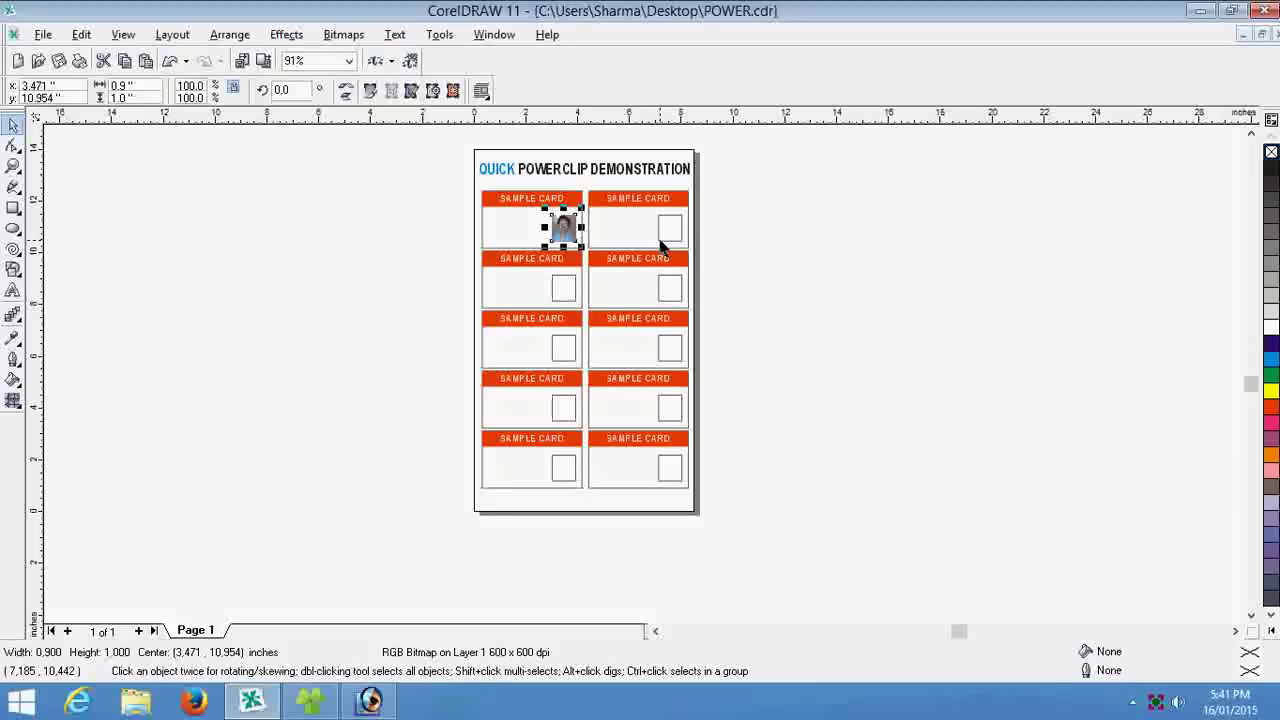
key("Delete")
left_click(440, 34)
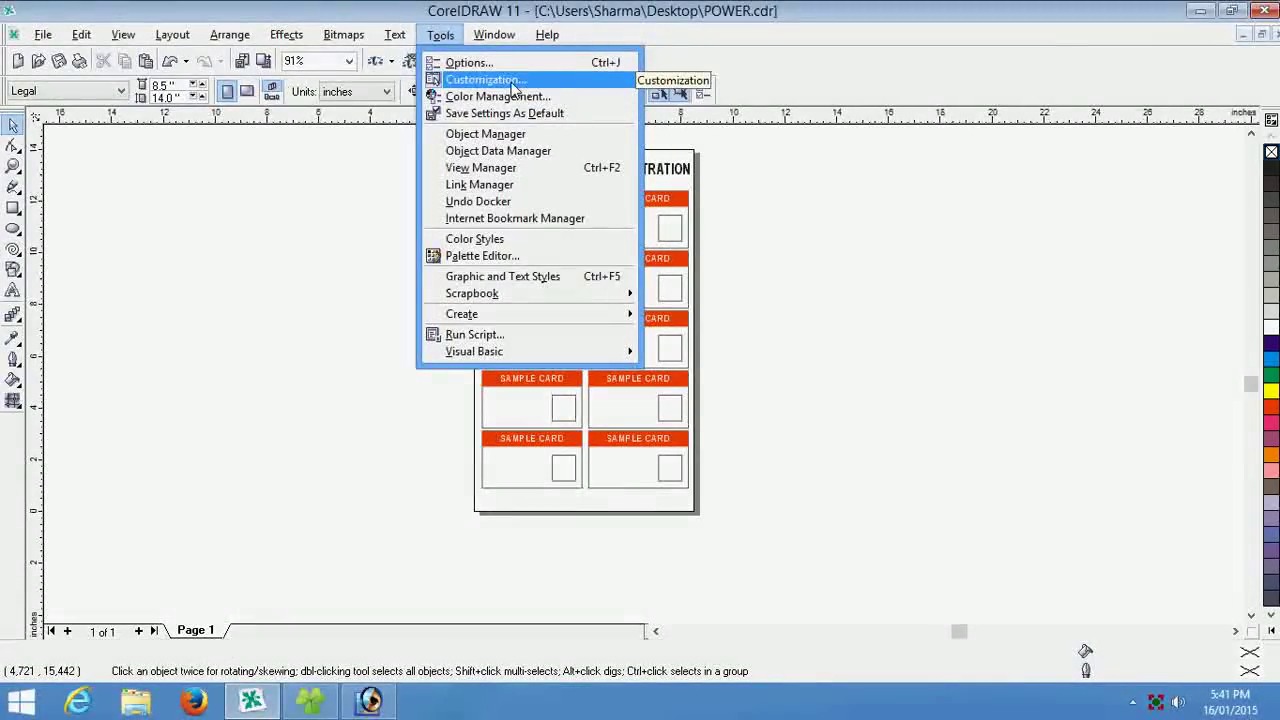
Step: Open the Shortcut Keys settings for the Effects command Place Inside Container and start a new shortcut key
left_click(490, 80)
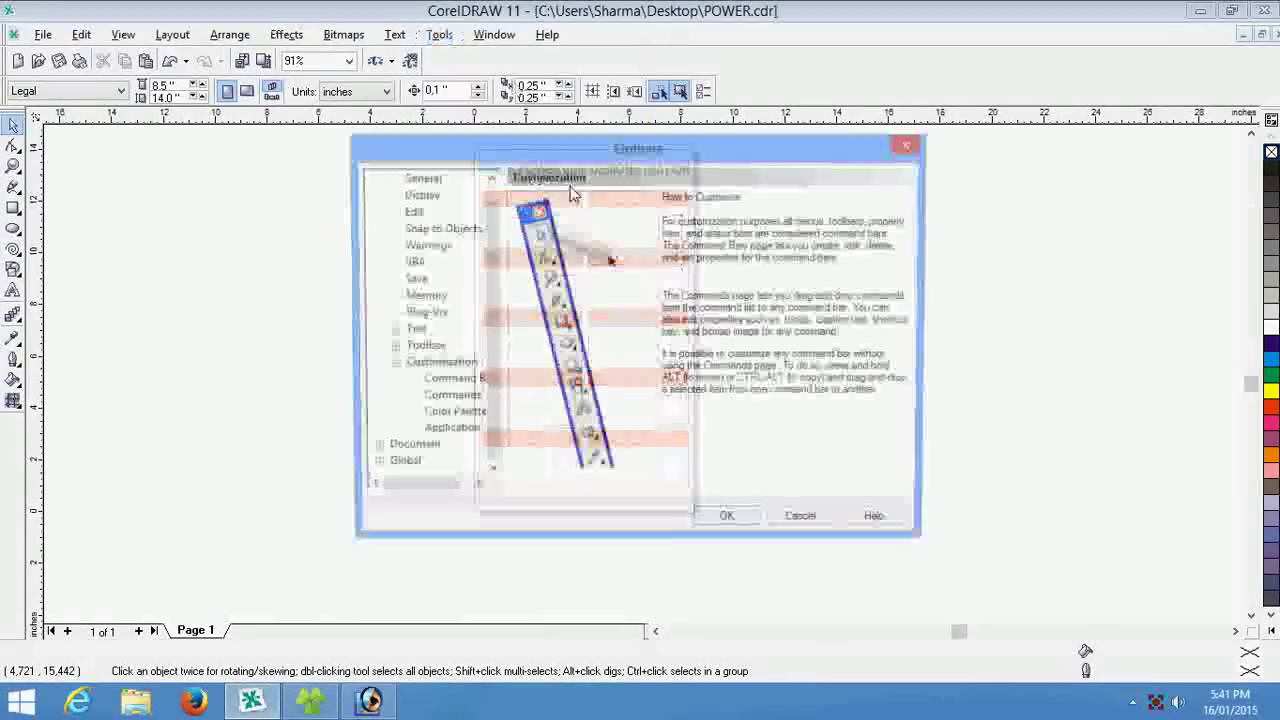
left_click(452, 413)
left_click(451, 395)
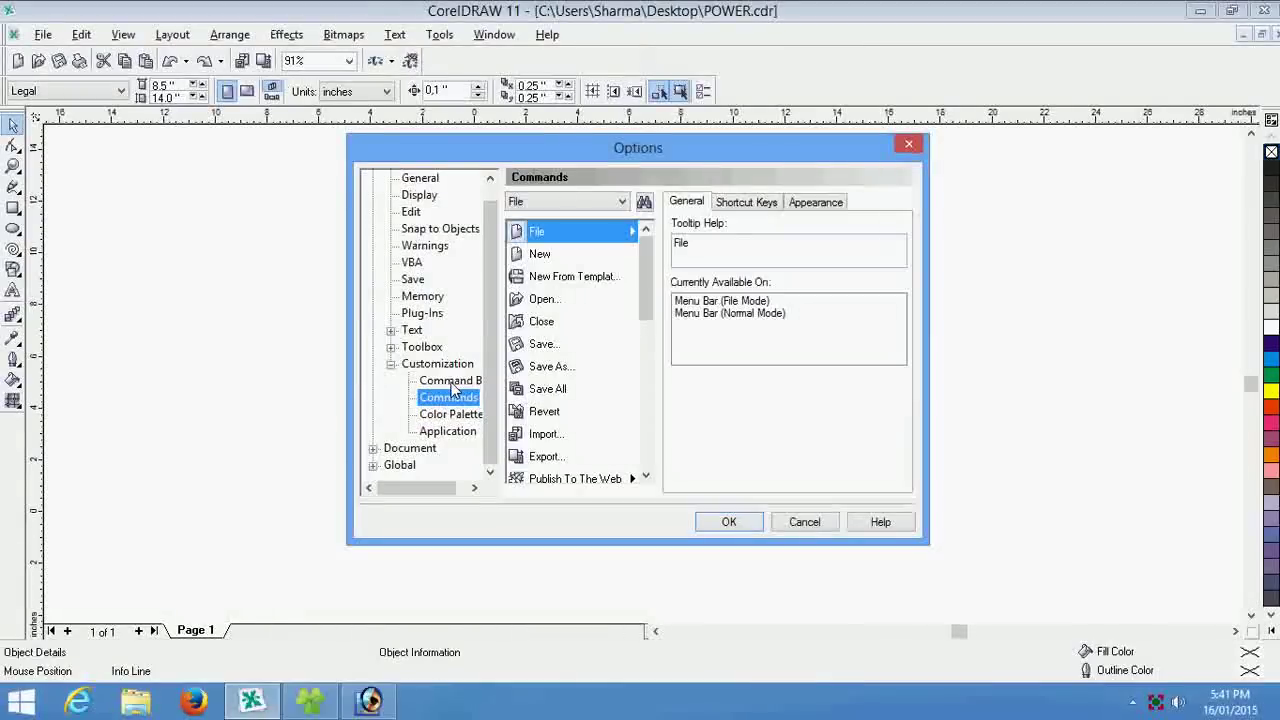
left_click(607, 202)
left_click(580, 304)
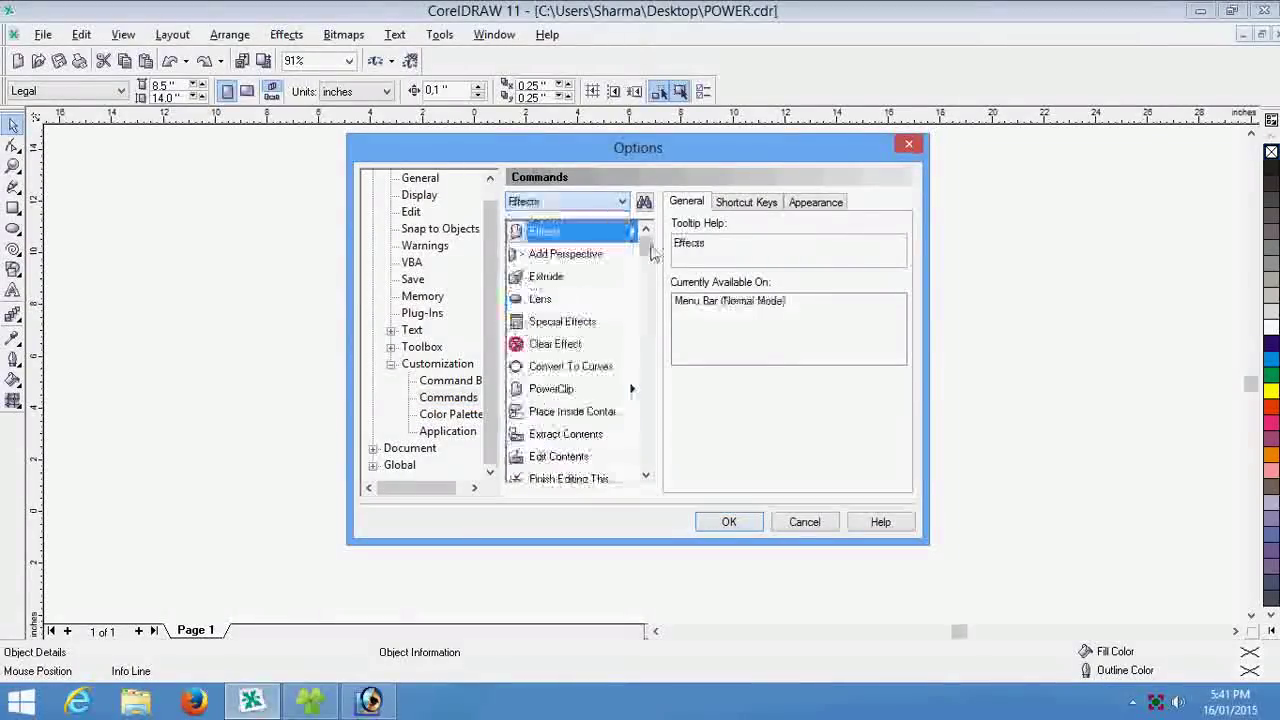
left_click(580, 412)
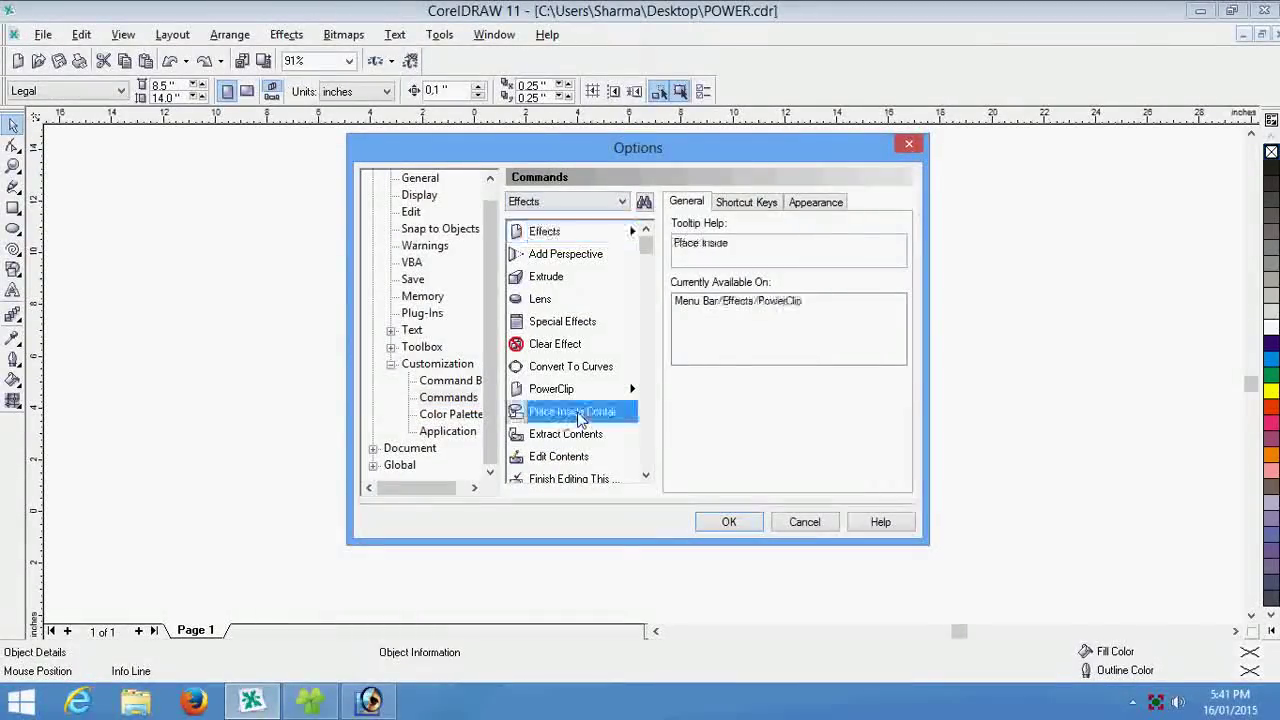
left_click(765, 203)
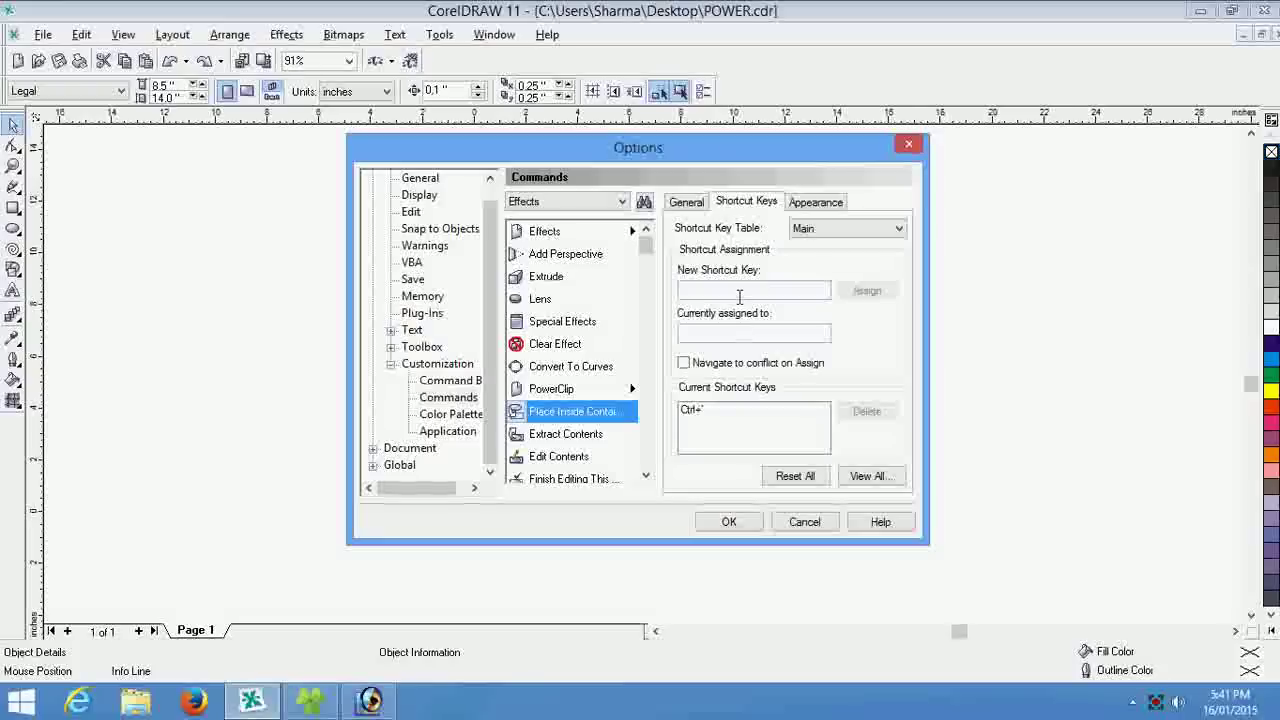
left_click(738, 289)
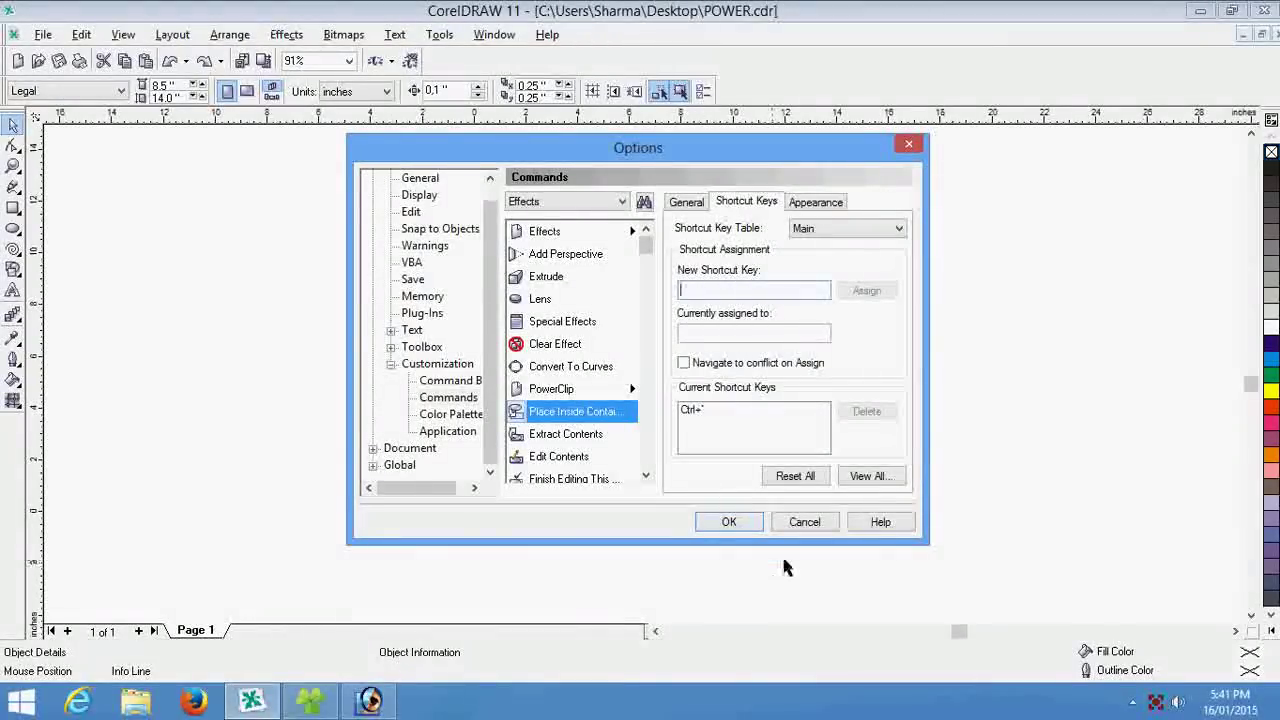
Step: Launch the On-Screen Keyboard, enter a new modifier key combination for Place Inside Container, and close Options
key("super+r")
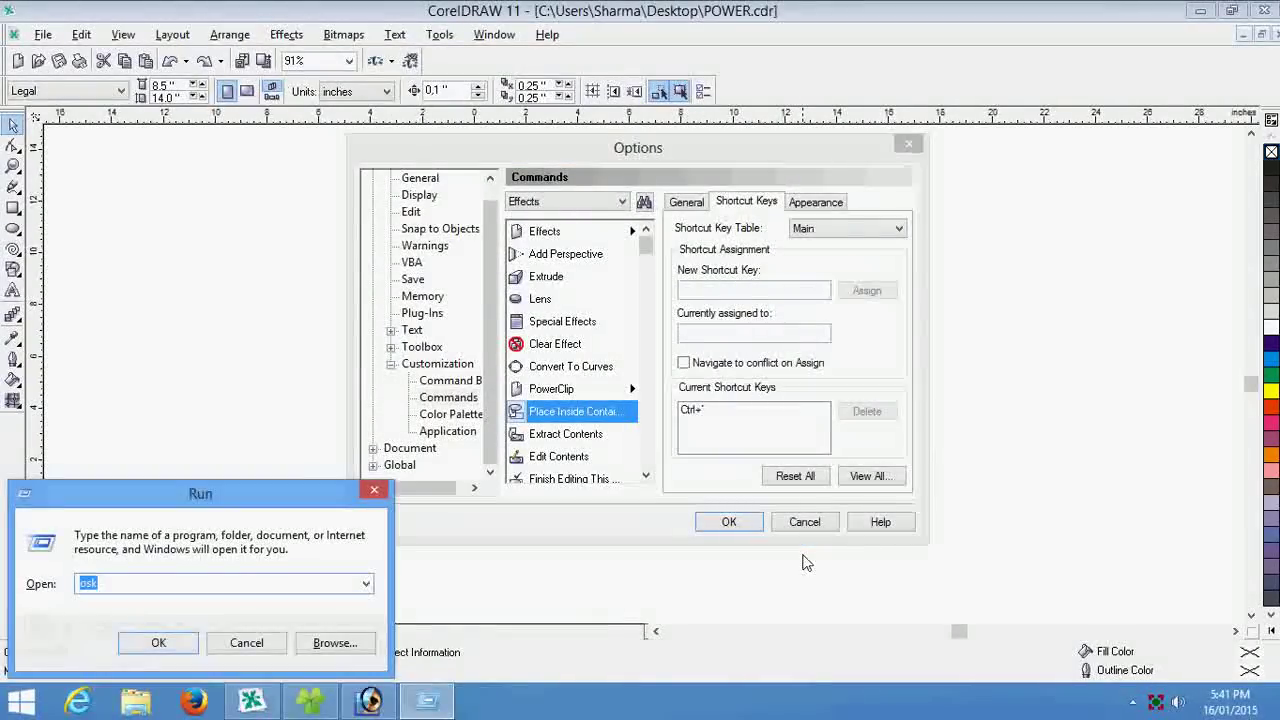
key("Return")
left_click(743, 293)
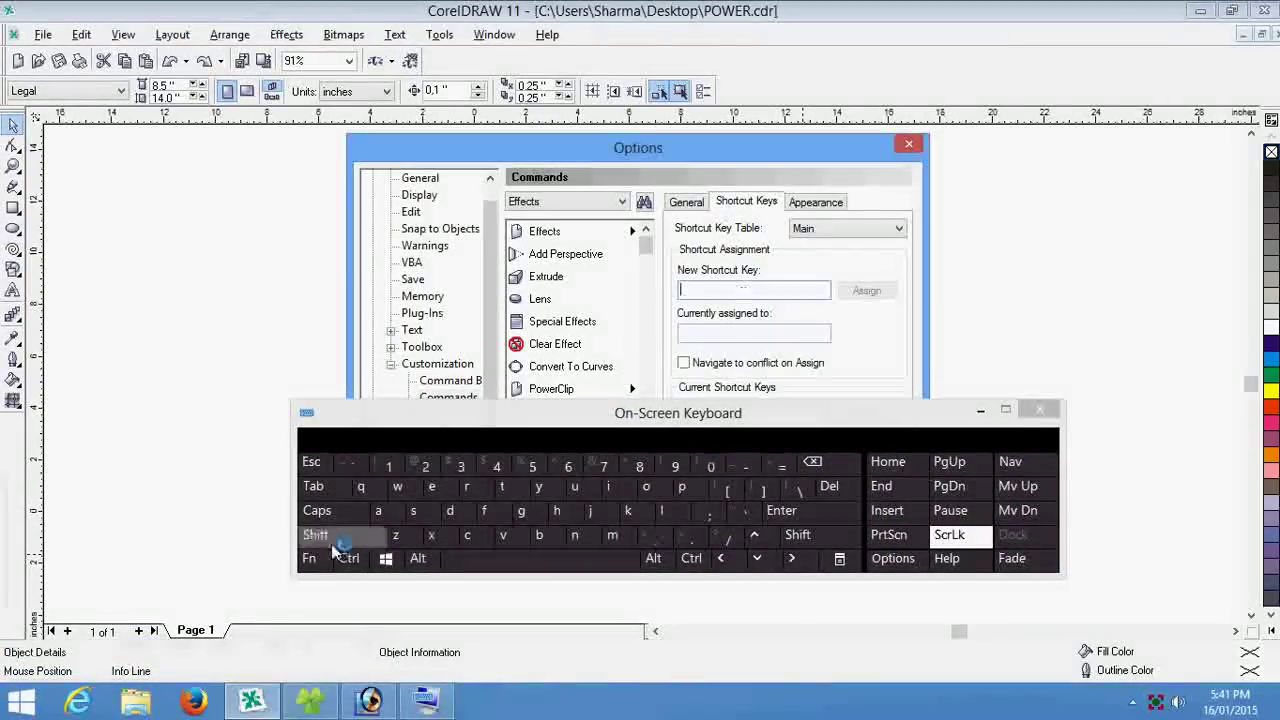
left_click(355, 562)
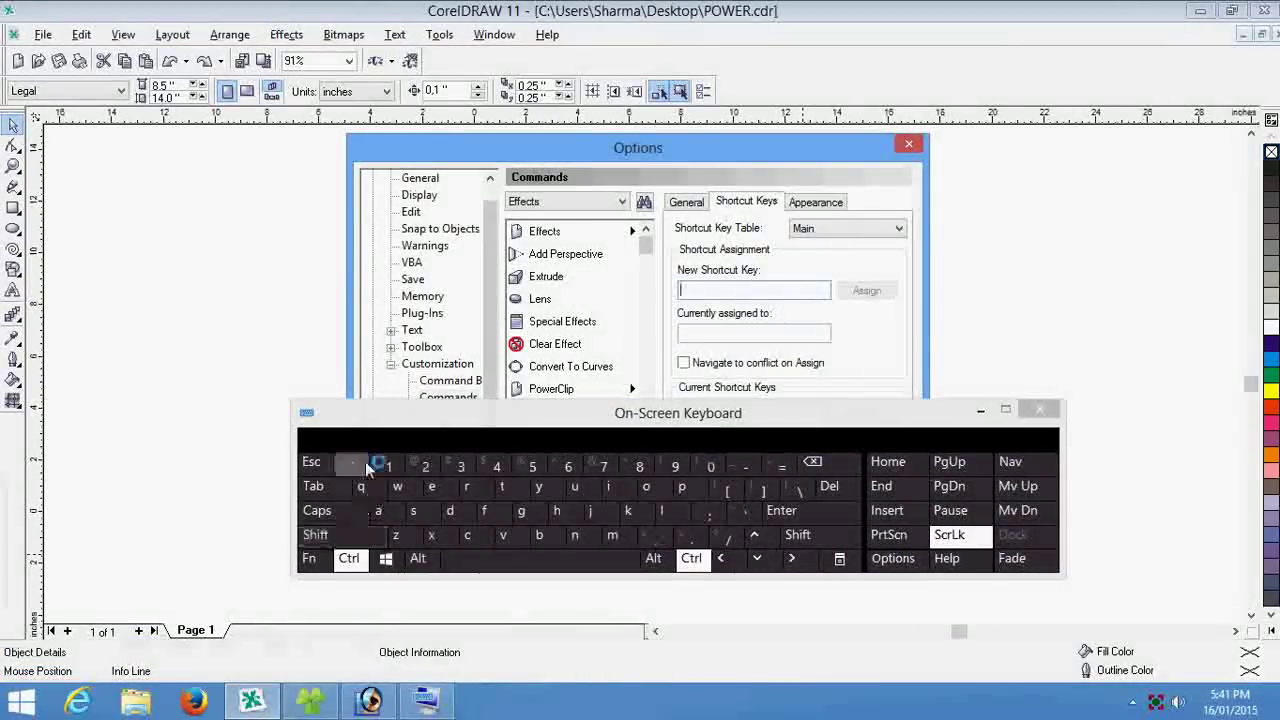
left_click(370, 465)
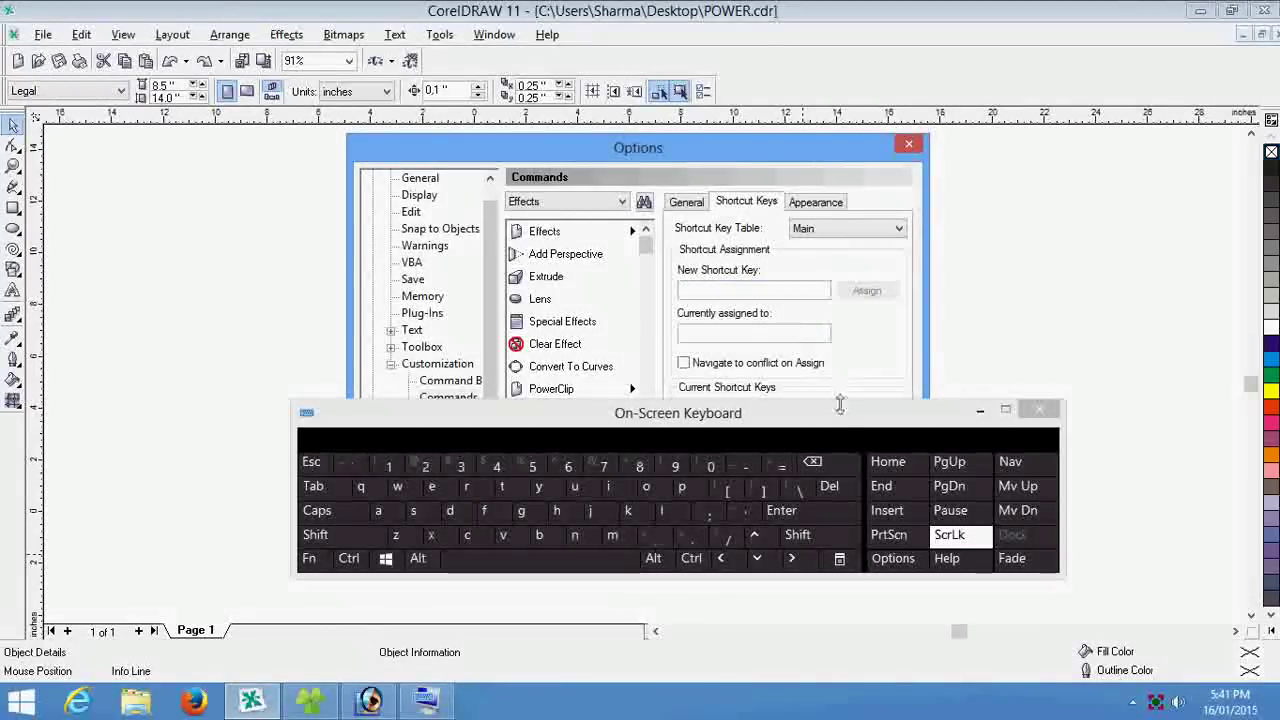
left_click_drag(840, 404, 731, 565)
left_click(729, 522)
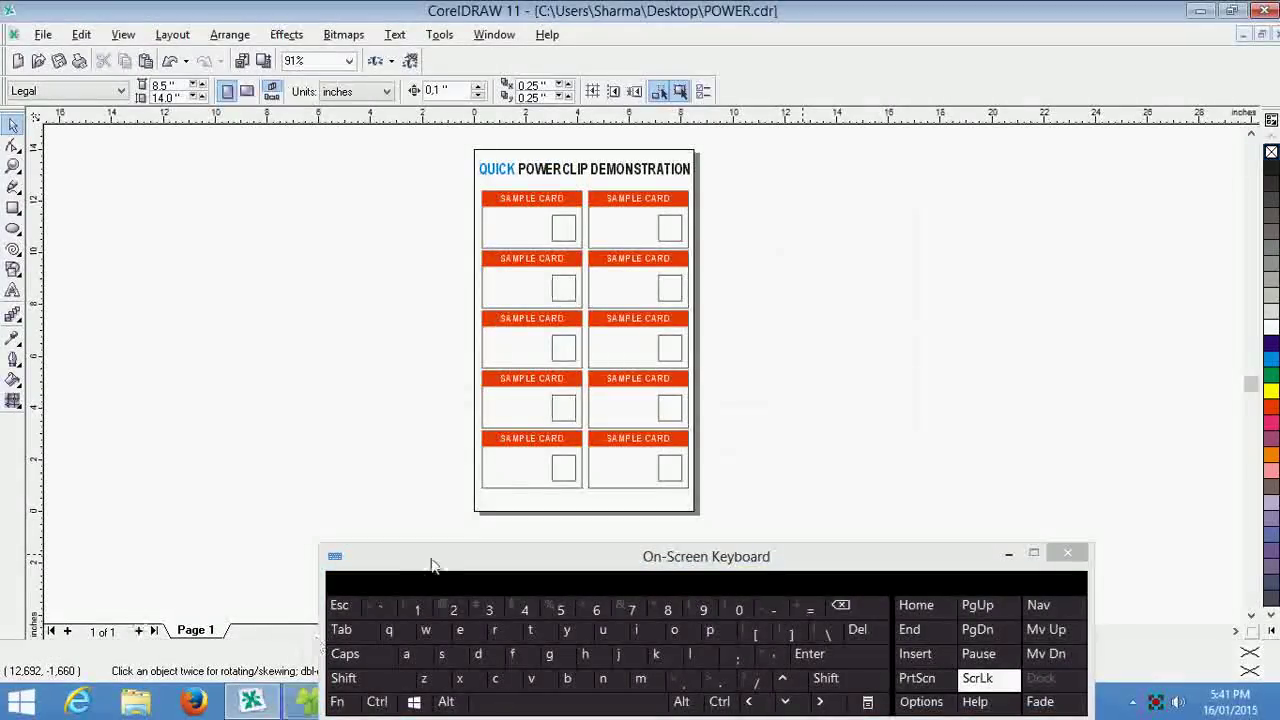
Step: Copy photo DSCN0915 from Explorer, paste it into CorelDRAW, and PowerClip it into the top-left card frame
key("alt+Tab")
key("alt+Tab")
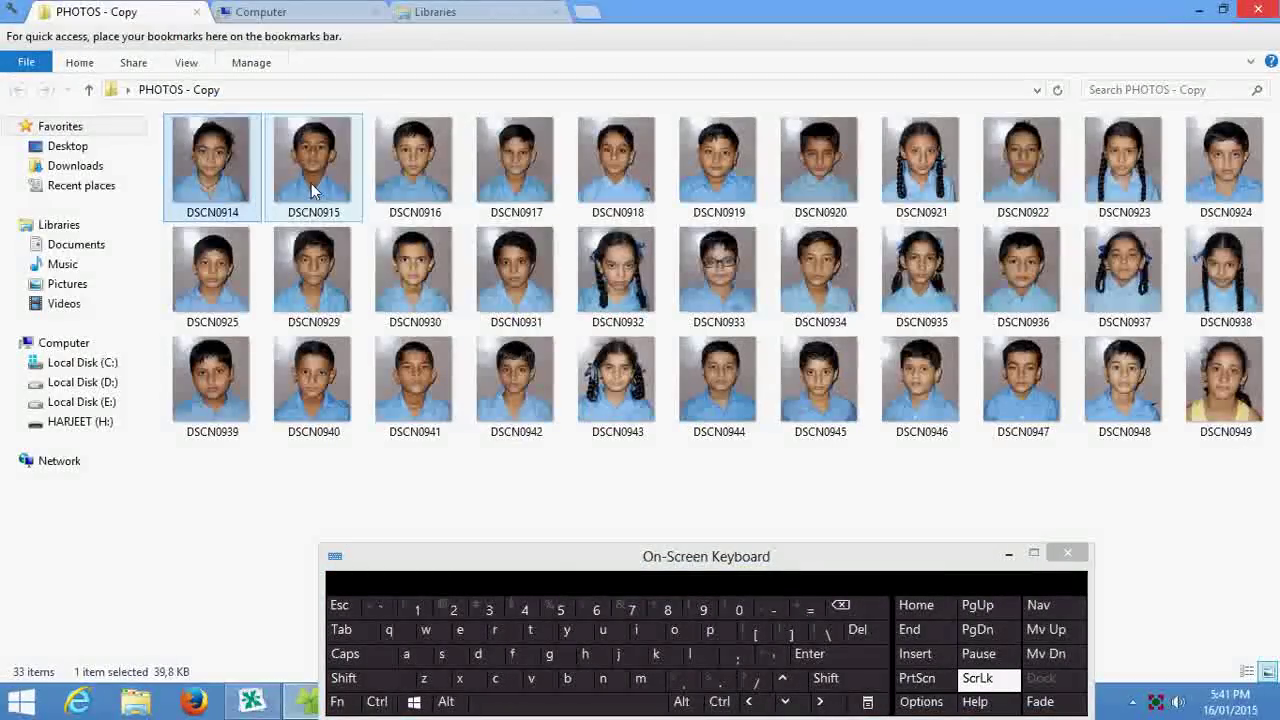
right_click(310, 168)
left_click(355, 509)
key("alt+Tab")
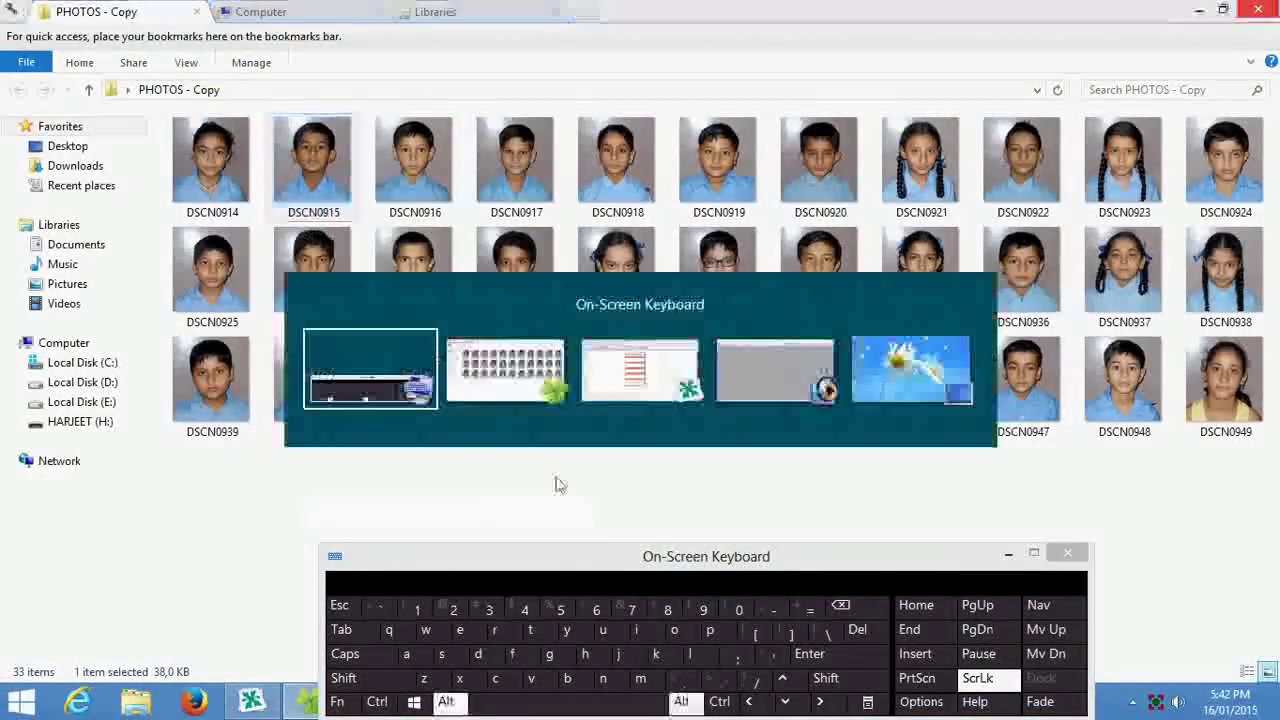
key("ctrl")
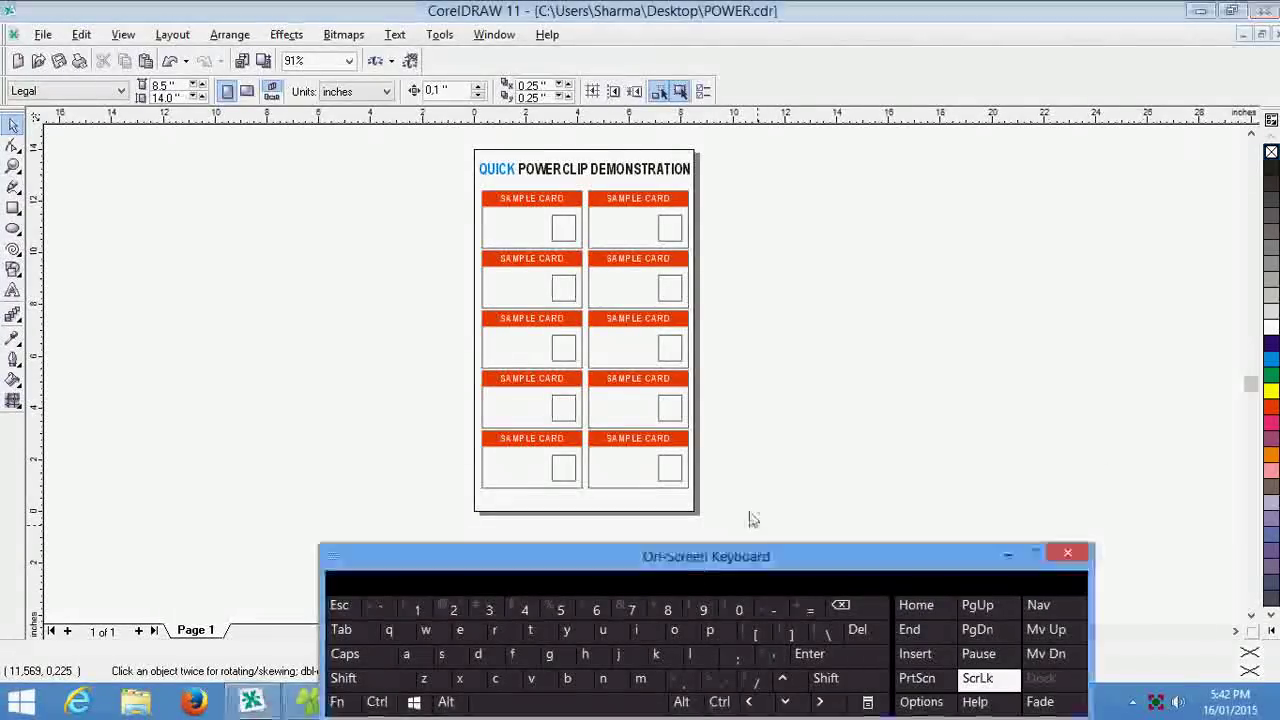
left_click_drag(751, 556, 815, 480)
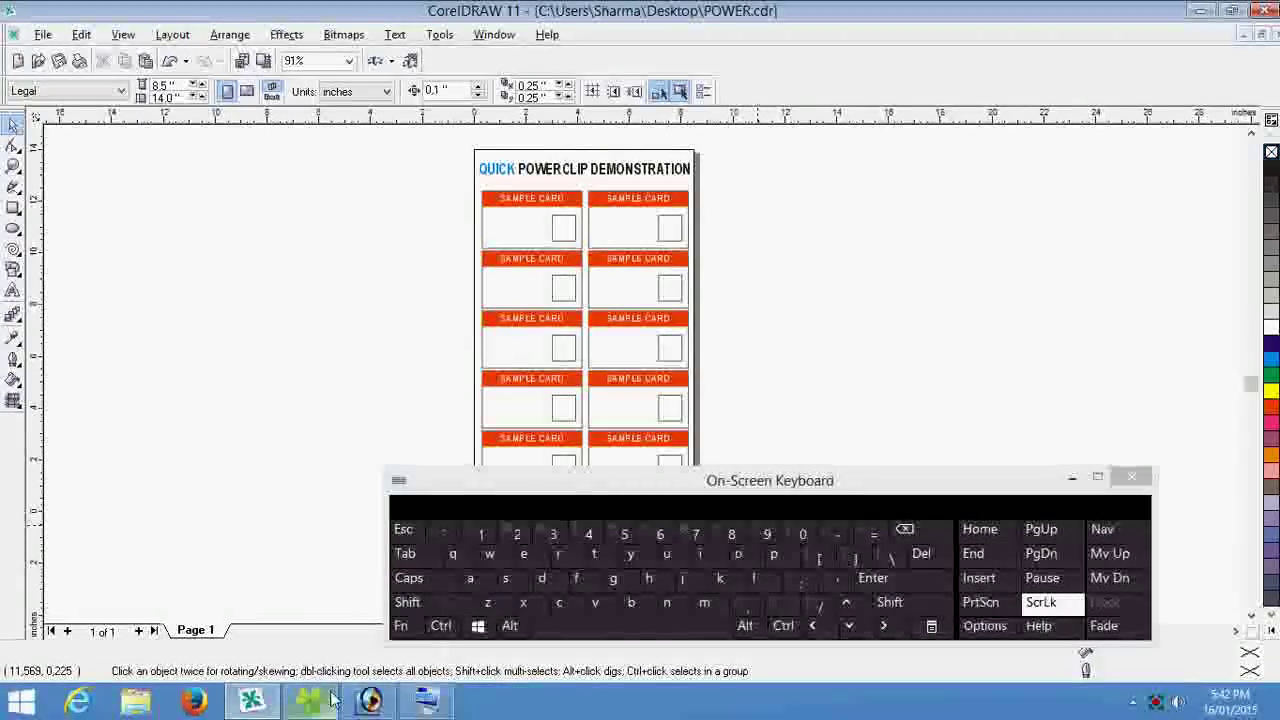
left_click(592, 603)
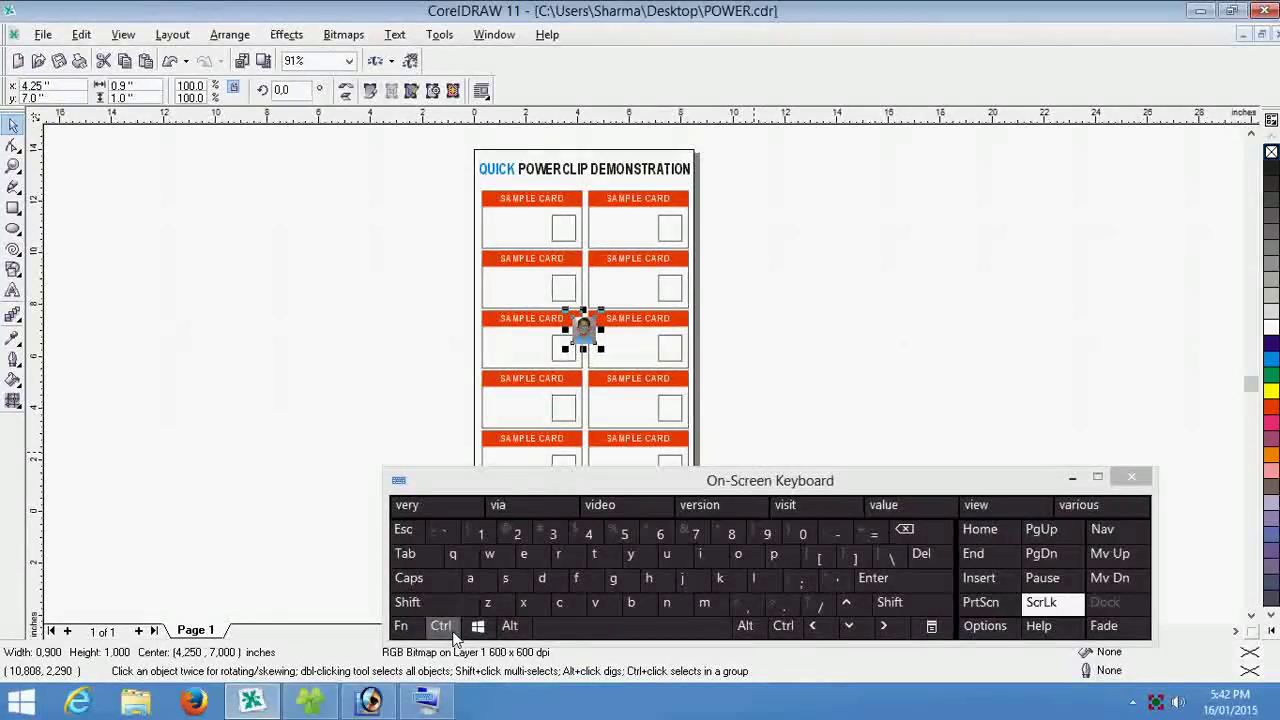
left_click(435, 543)
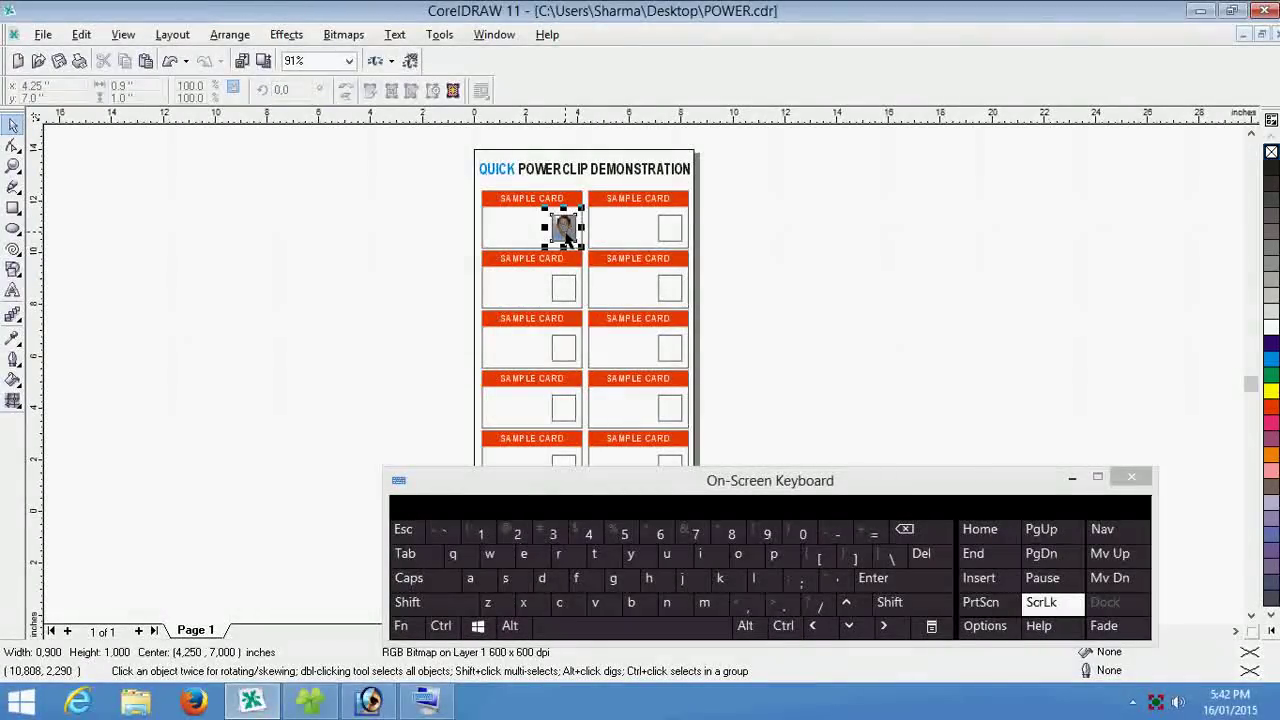
left_click(566, 237)
Step: Copy photo DSCN0916, paste it, and PowerClip it into the top-right card frame with Ctrl+`
key("alt+Tab")
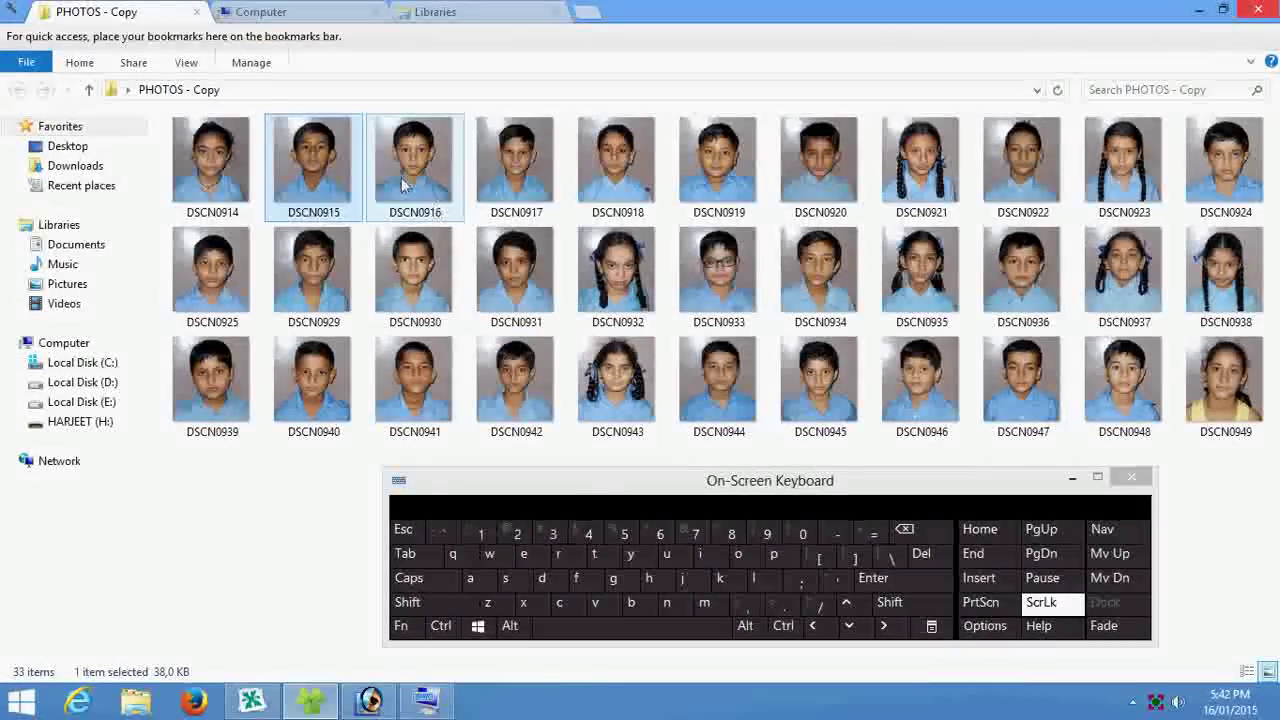
right_click(401, 177)
left_click(420, 182)
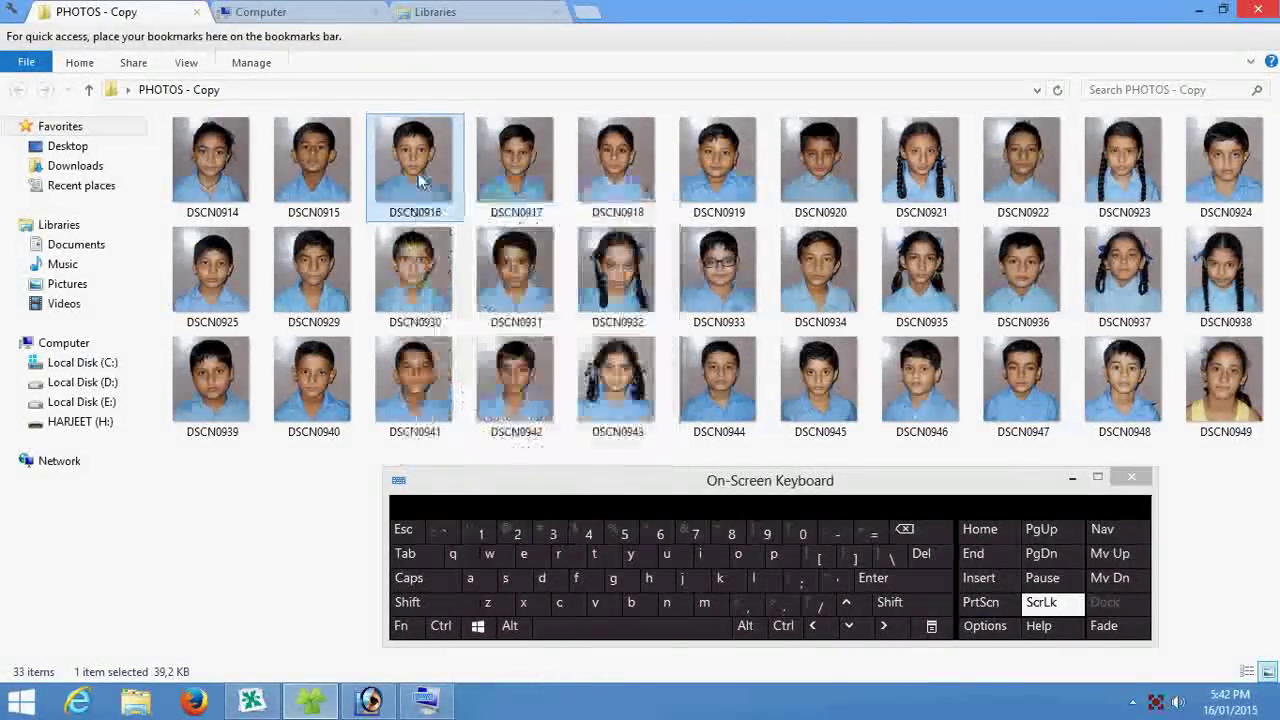
key("ctrl+c")
key("alt+Tab")
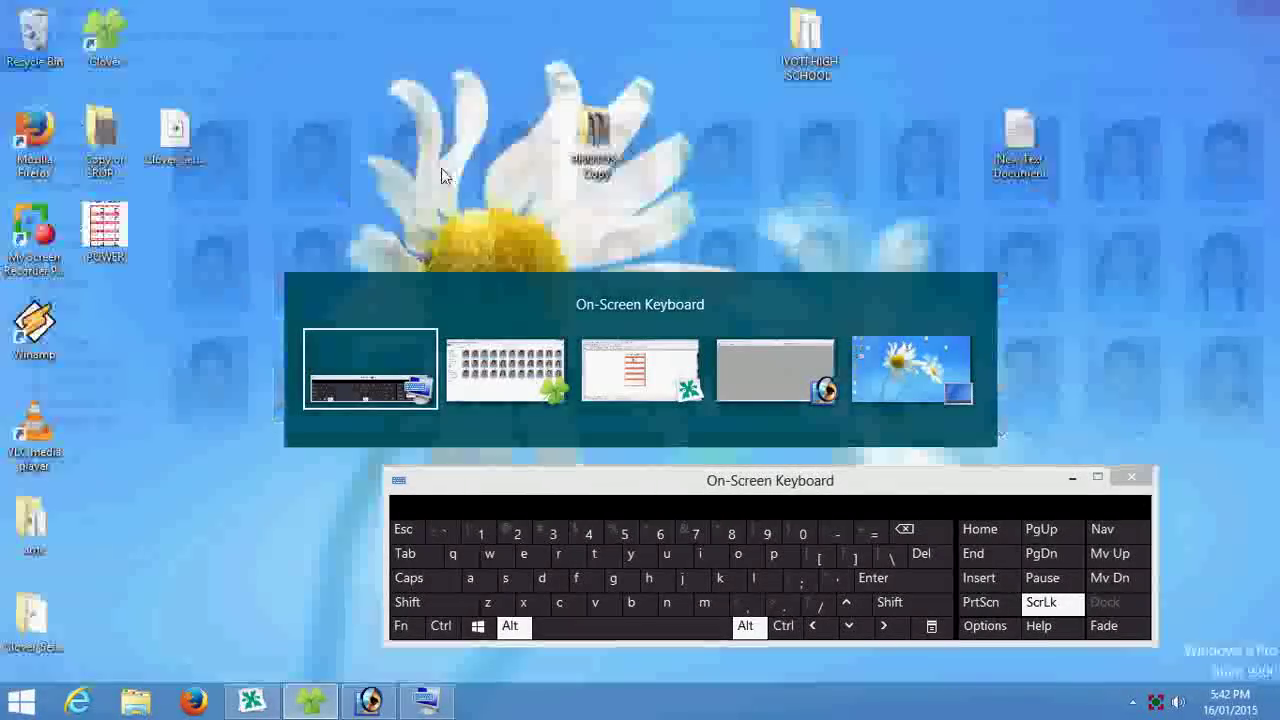
key("alt+Tab")
key("alt+Tab")
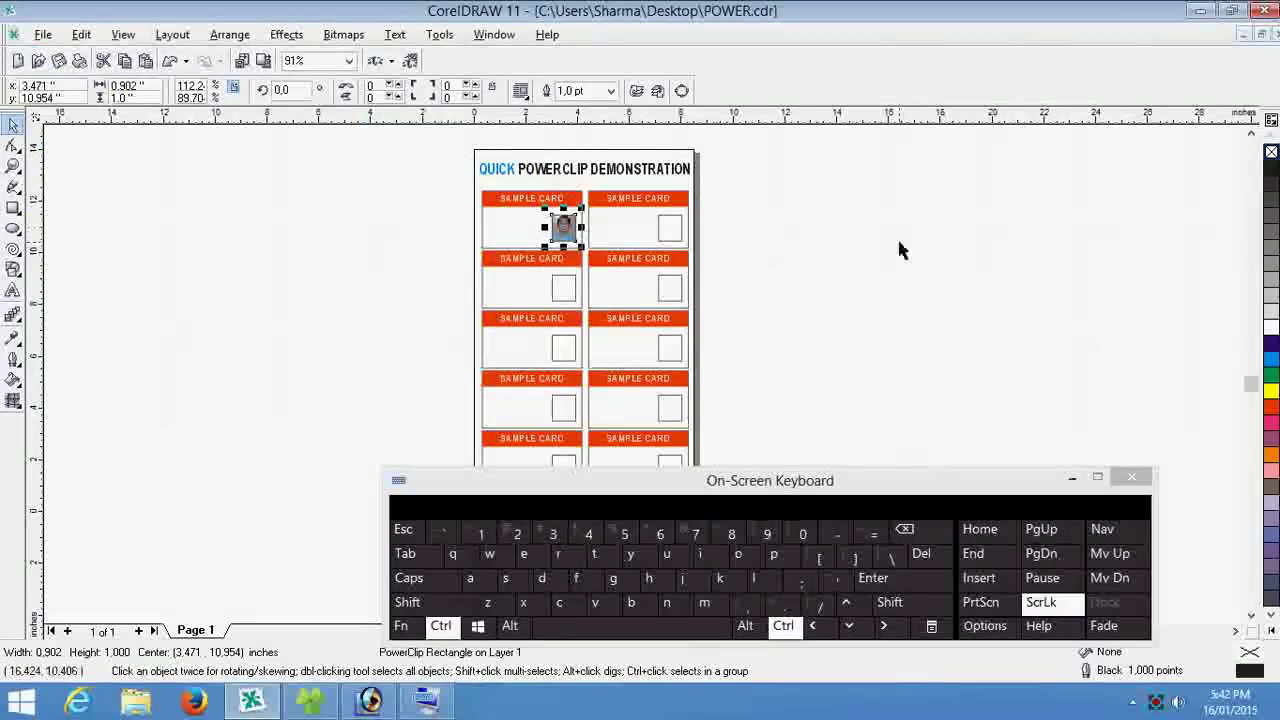
key("ctrl+v")
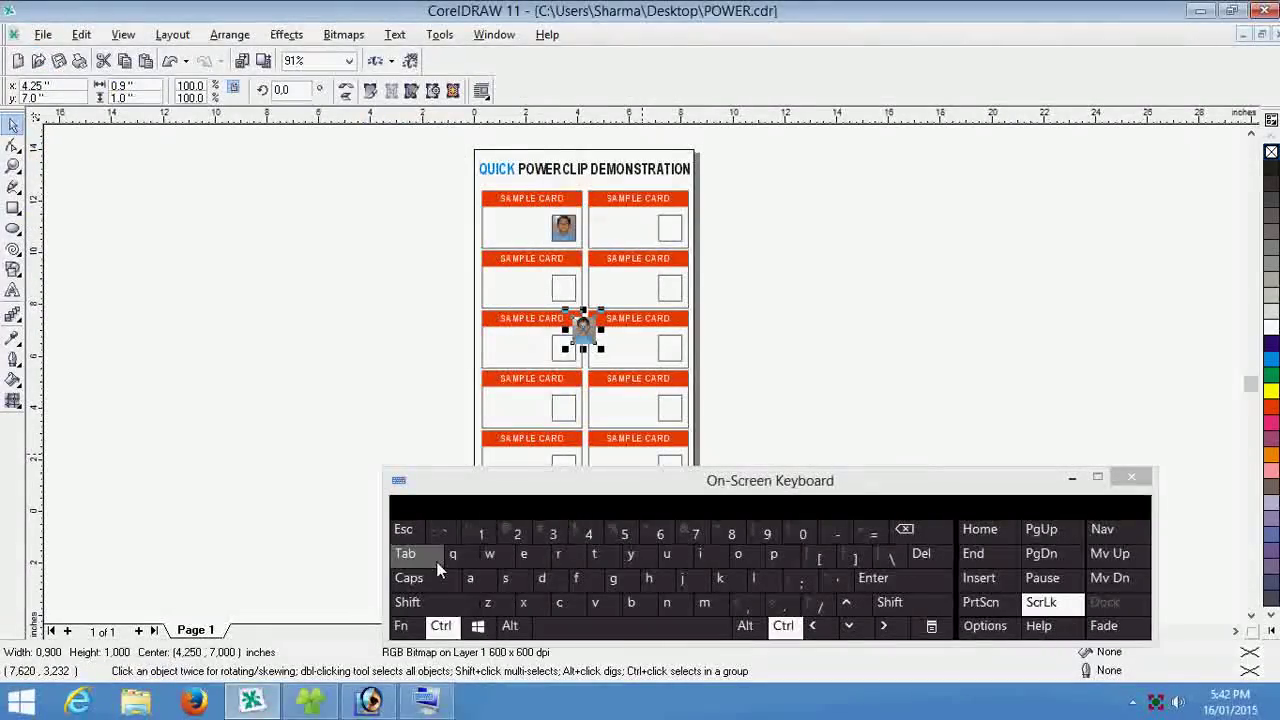
key("ctrl+grave")
left_click(670, 226)
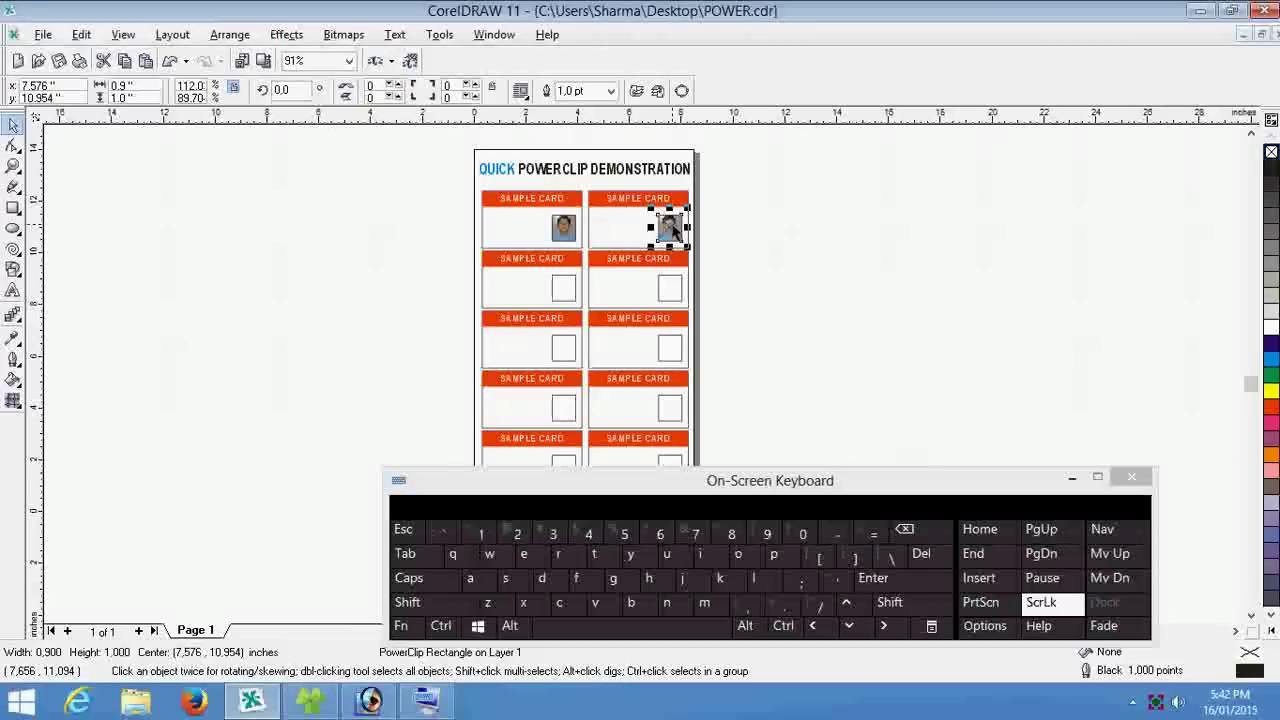
key("alt+Tab")
Step: Copy photo DSCN0917 from Explorer and paste it onto the card sheet
right_click(510, 172)
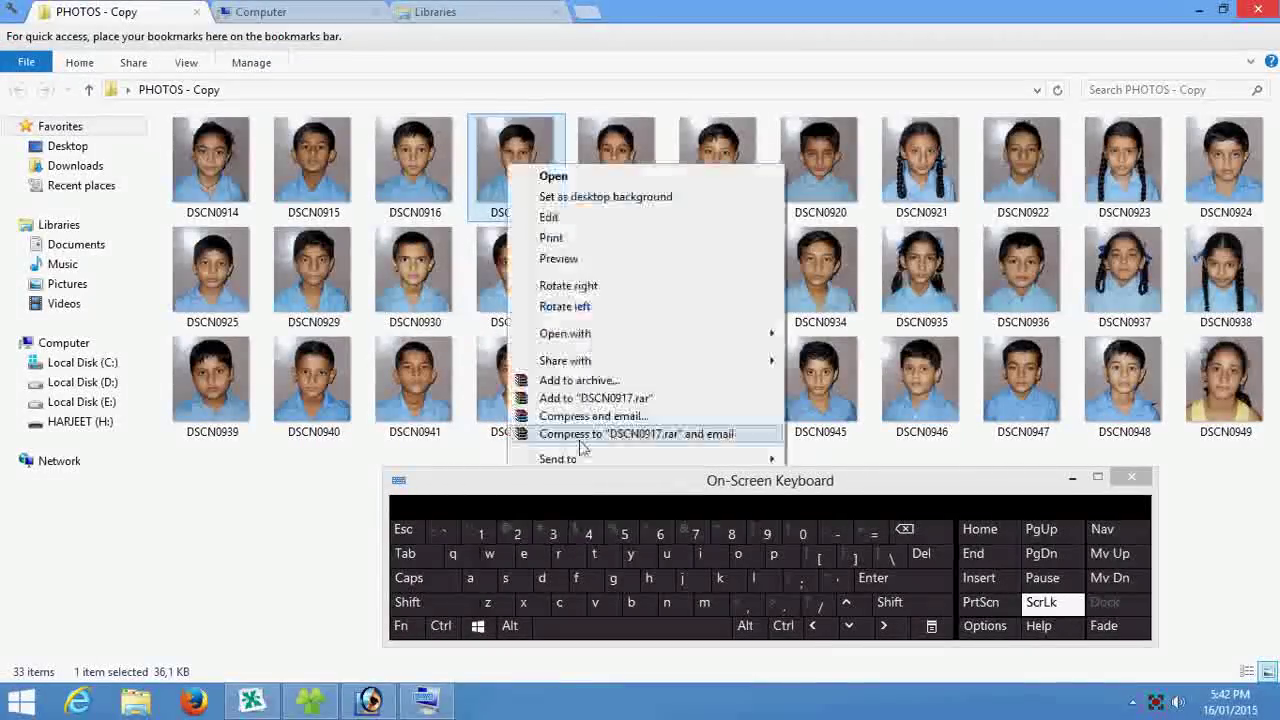
left_click(560, 486)
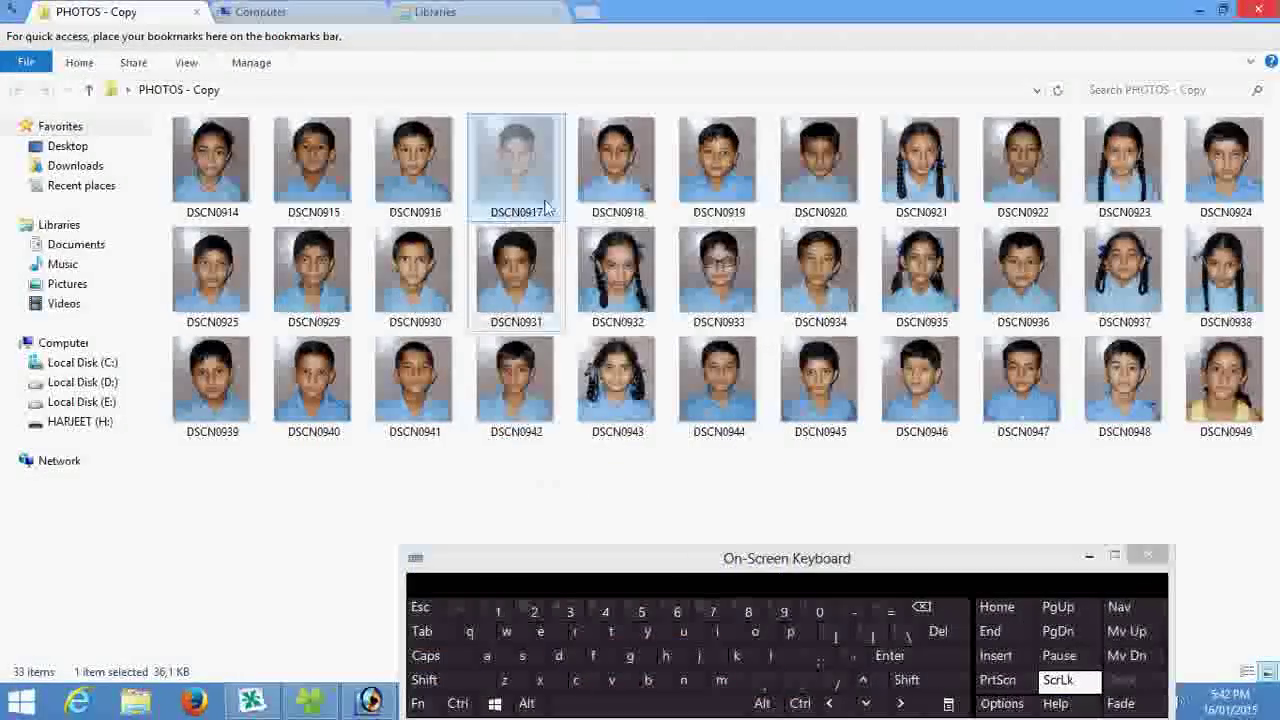
right_click(540, 165)
left_click(597, 515)
key("alt+Tab")
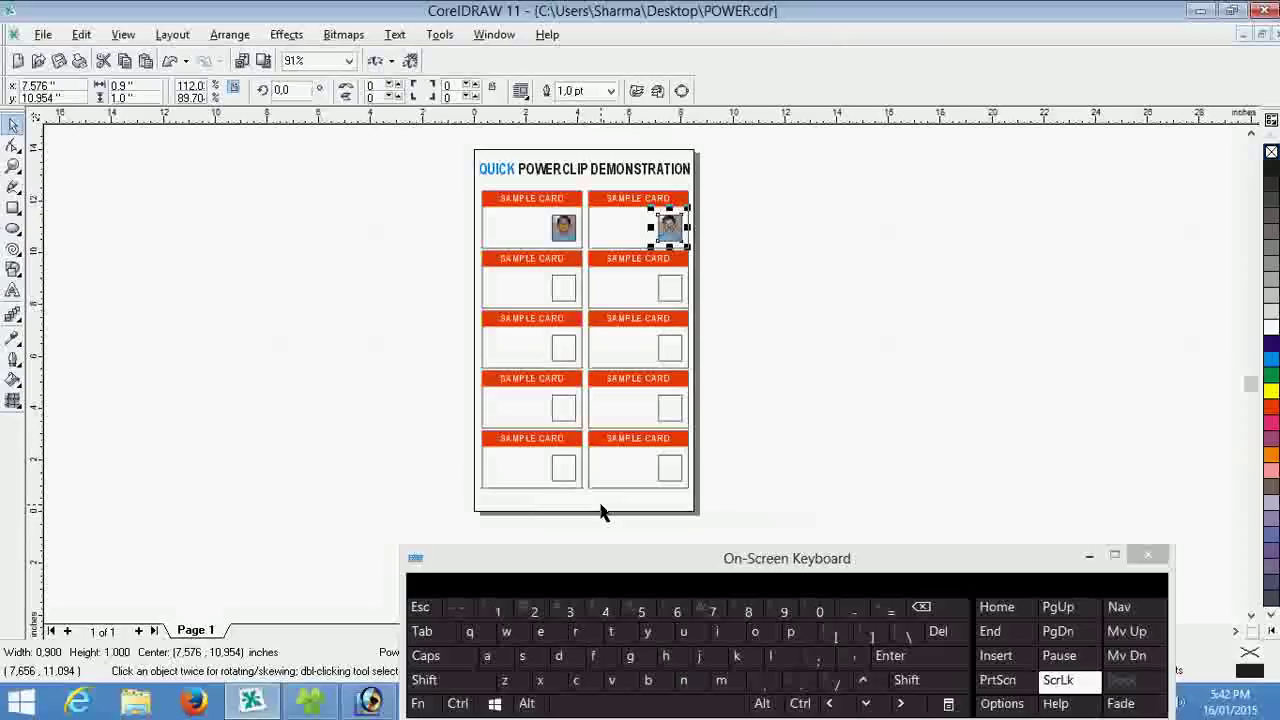
right_click(800, 290)
left_click(886, 393)
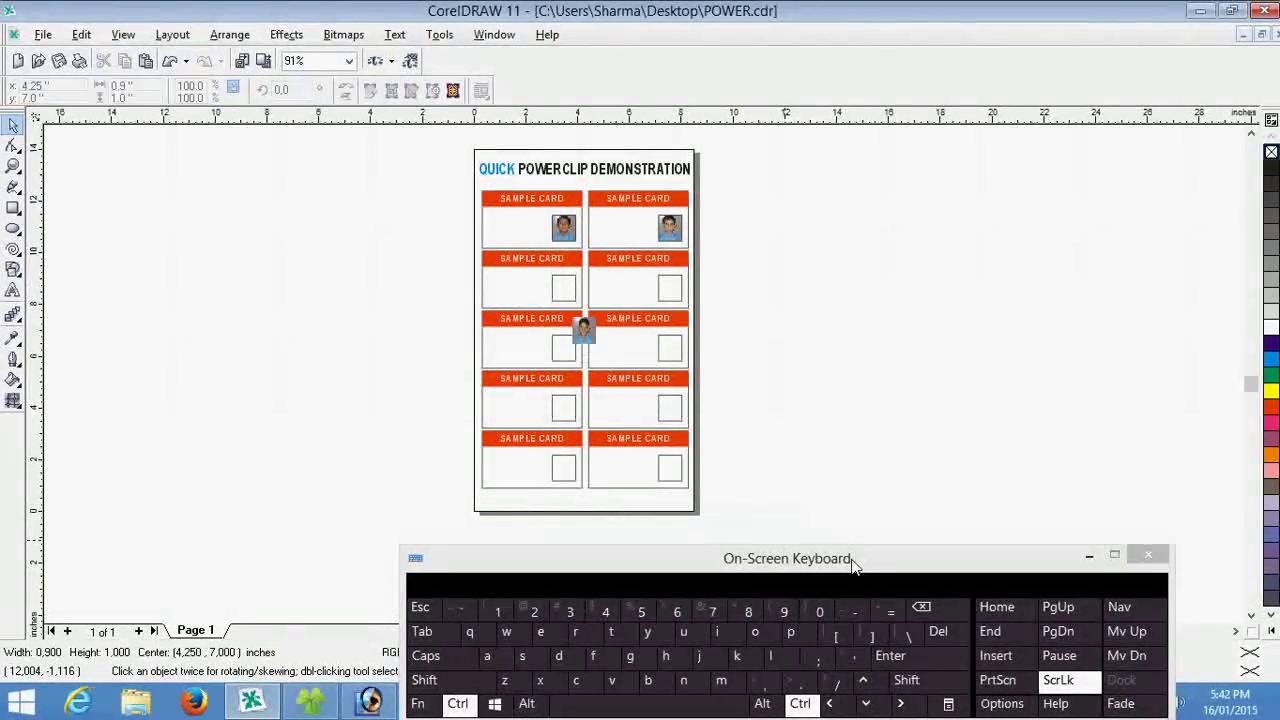
Step: Copy and paste photo DSCN0918, then drag it onto the second-row right card frame
key("alt+Tab")
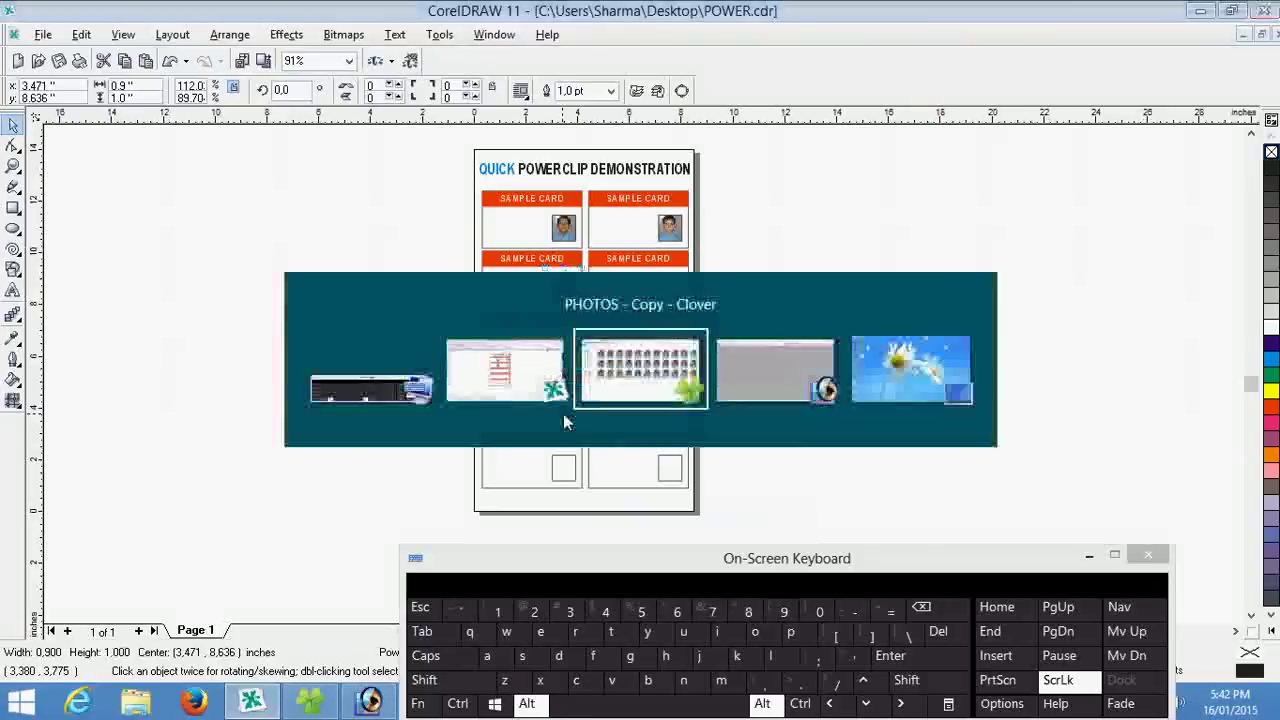
left_click(637, 154)
key("ctrl+c")
key("alt+Tab")
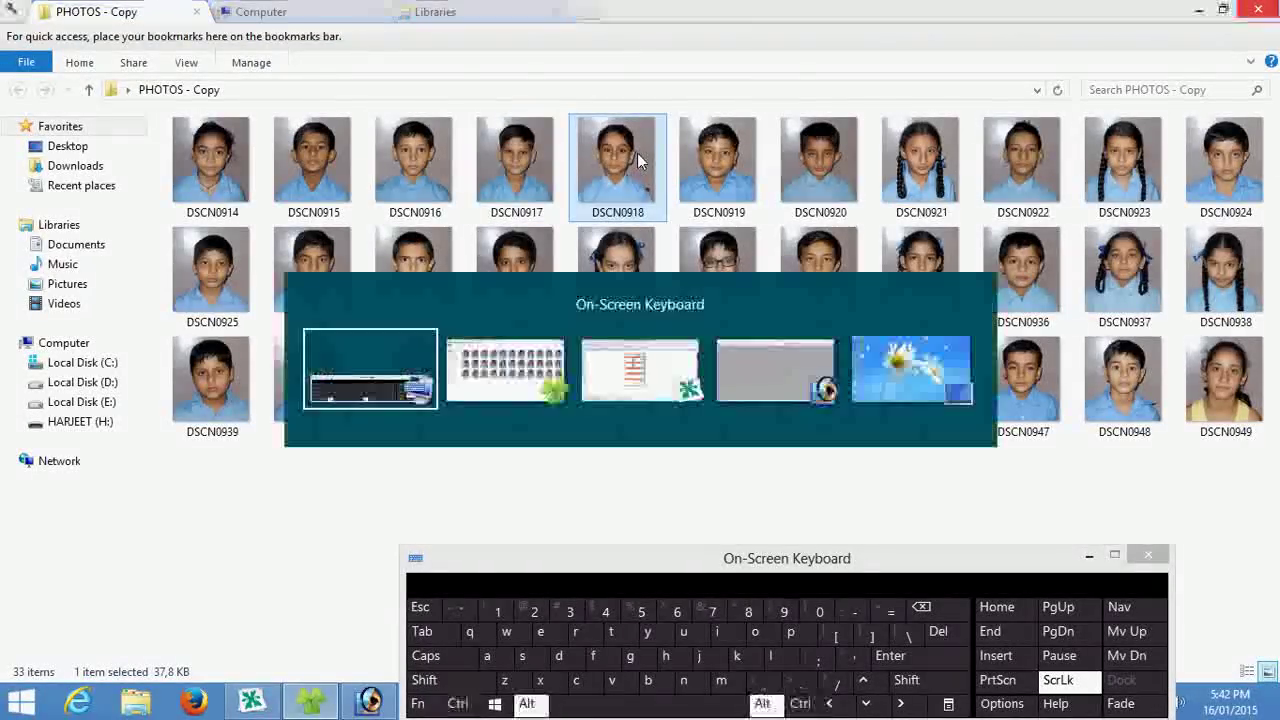
key("ctrl+v")
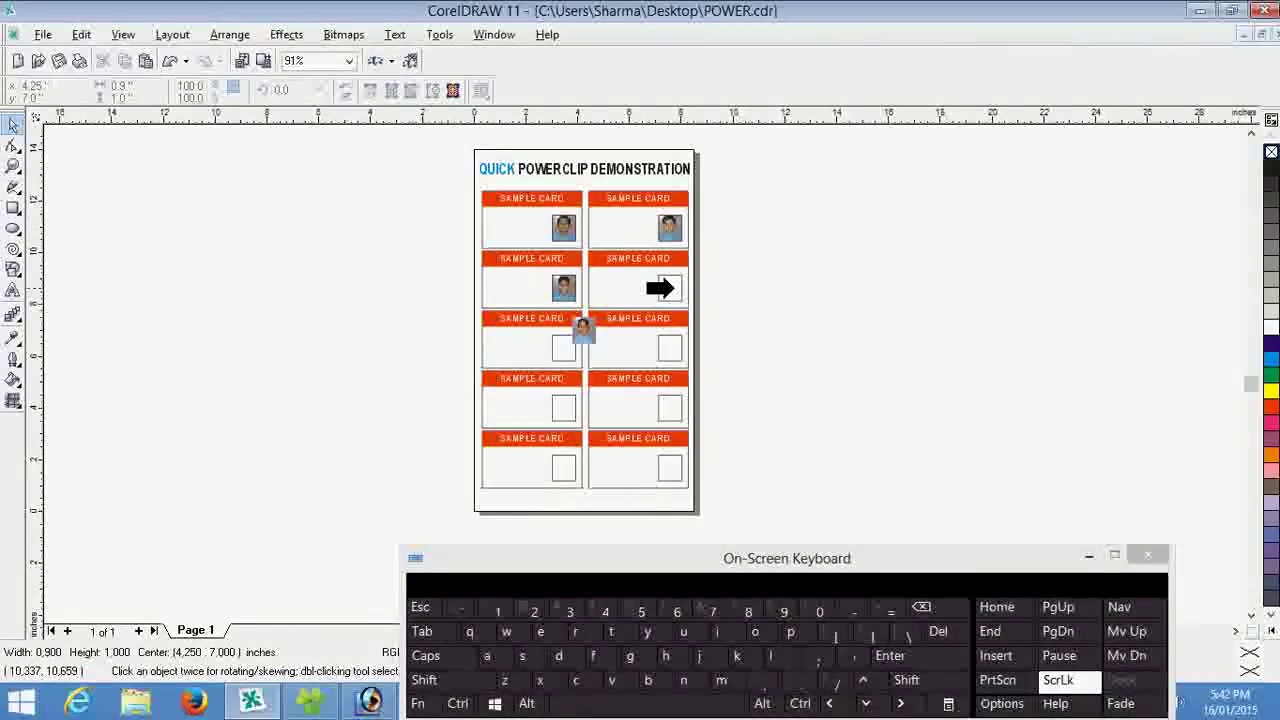
left_click_drag(583, 330, 669, 290)
Step: Pick photo DSCN0919, undo a stray change, and PowerClip a photo into the third-row left frame
key("alt+Tab")
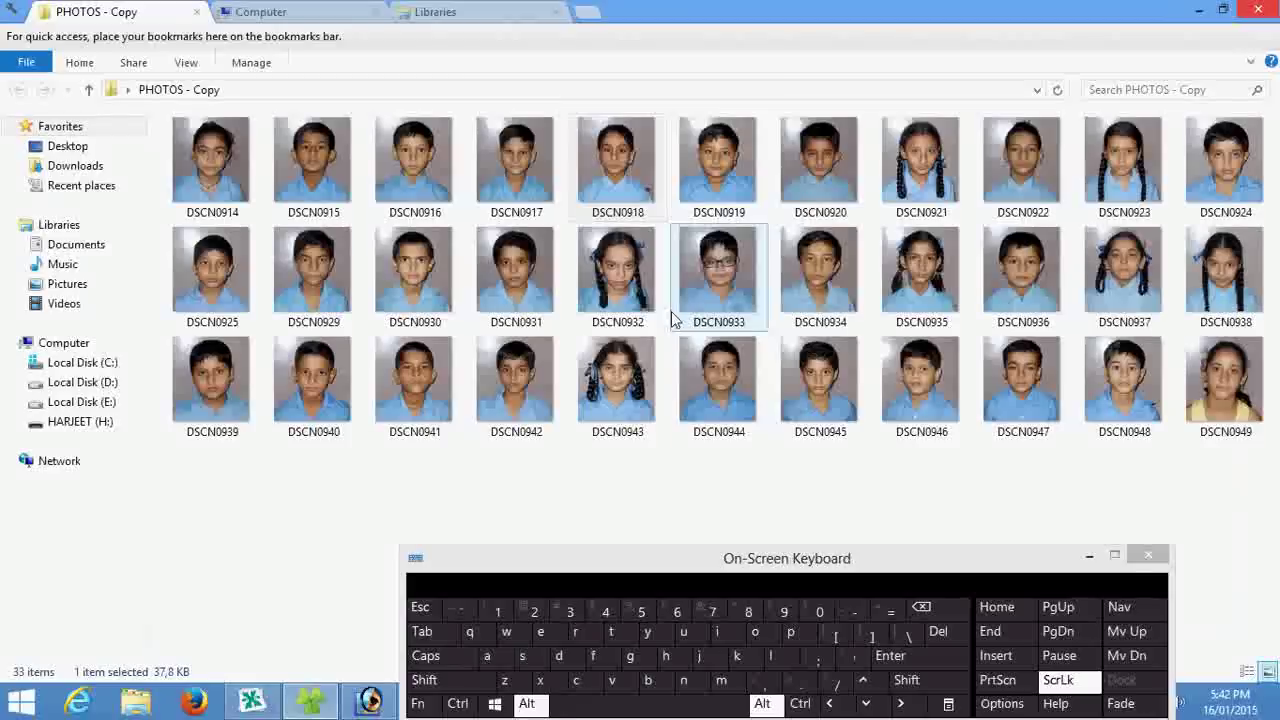
left_click(730, 167)
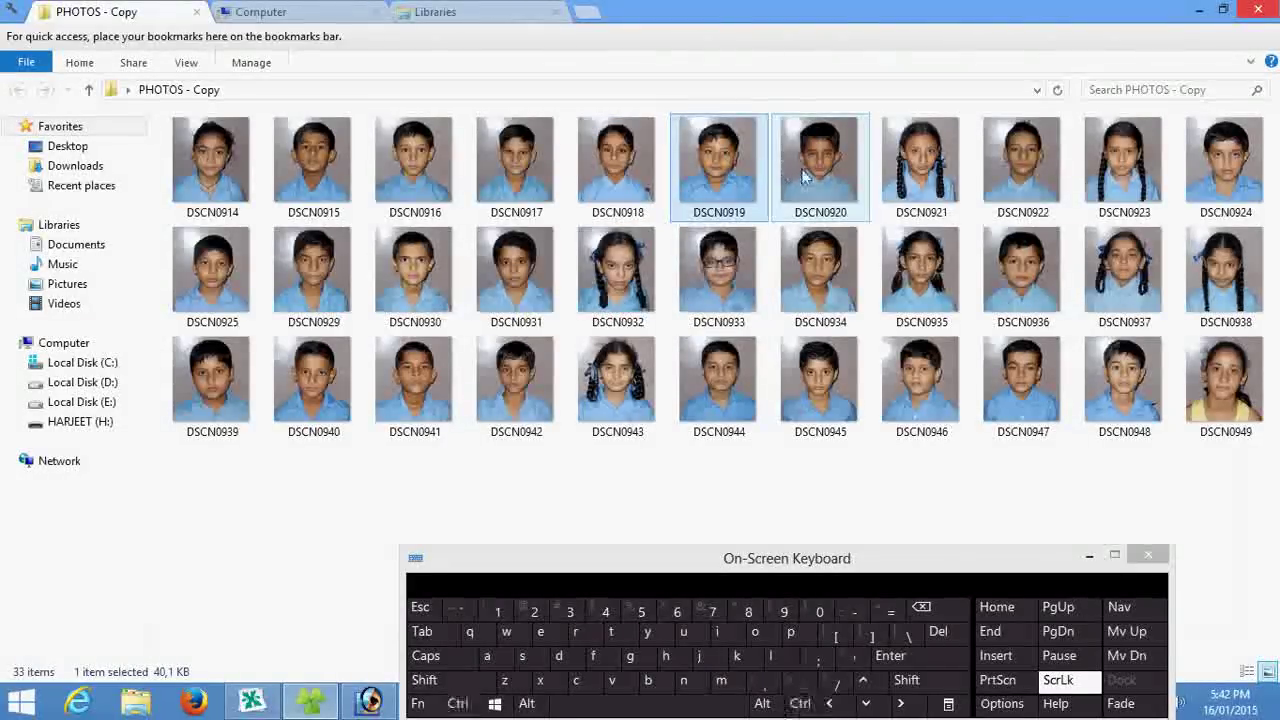
left_click(704, 290)
key("alt+Tab")
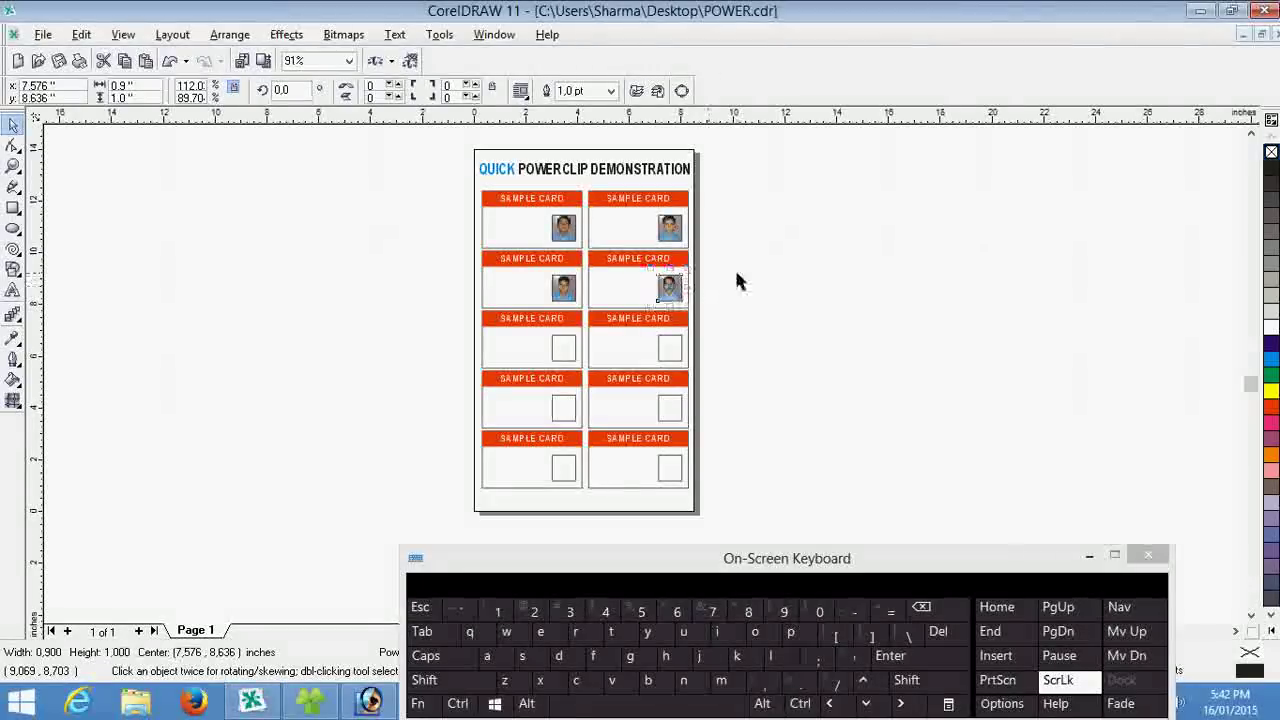
right_click(748, 262)
left_click(812, 366)
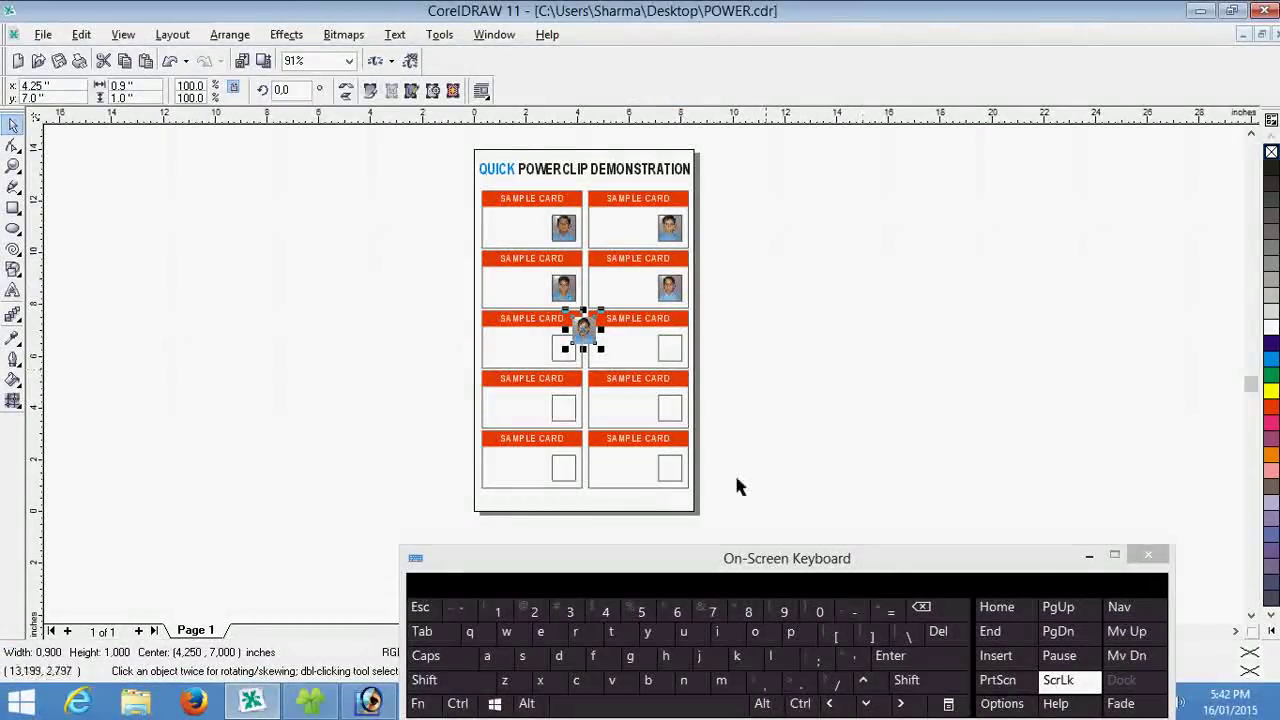
left_click_drag(668, 562, 791, 451)
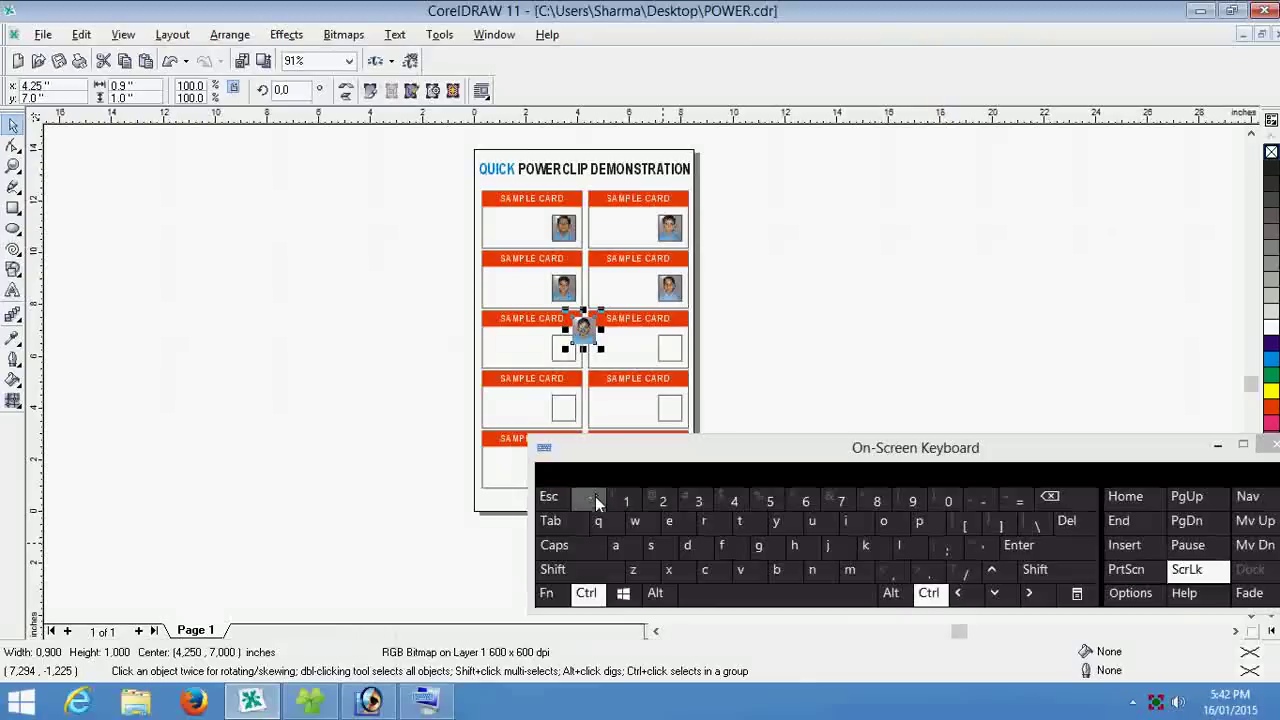
left_click(595, 496)
left_click(565, 346)
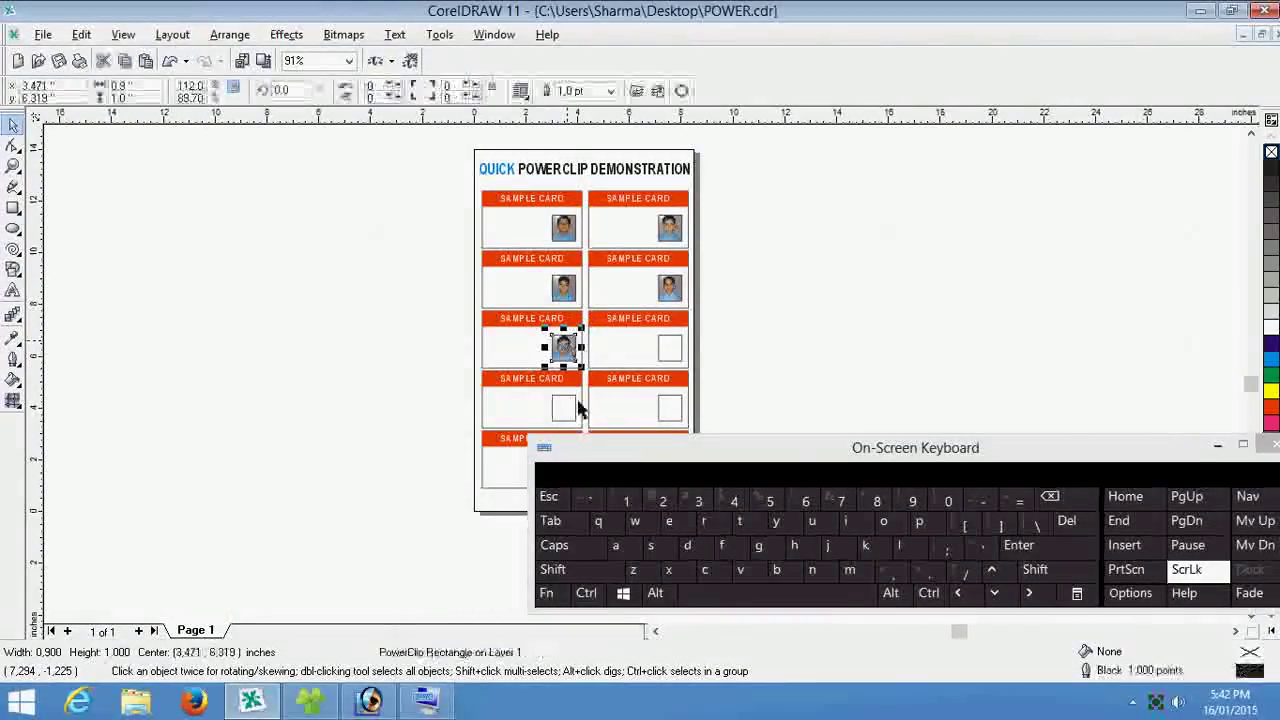
left_click(825, 330)
left_click_drag(700, 205, 625, 320)
left_click(707, 260)
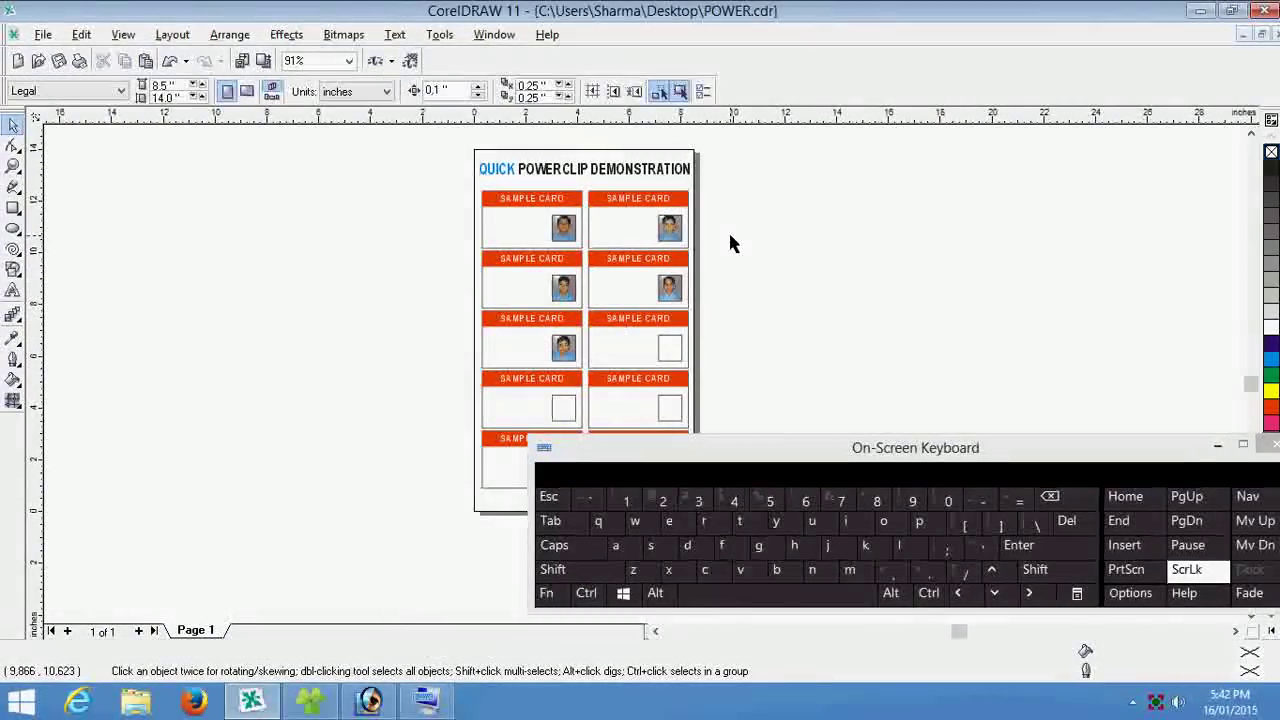